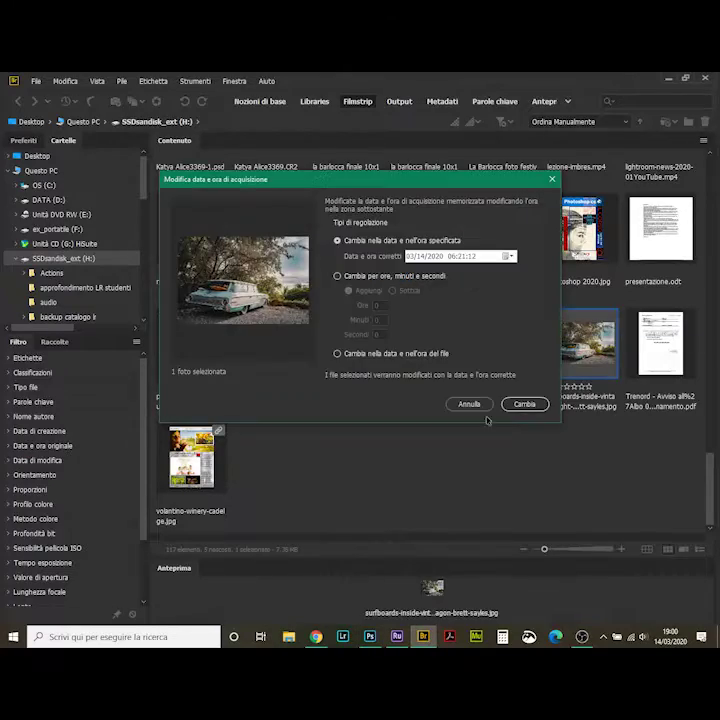
Cancel the Modifica data e ora di acquisizione dialog to bring back Bridge's thumbnails.
right_click(583, 343)
left_click(530, 459)
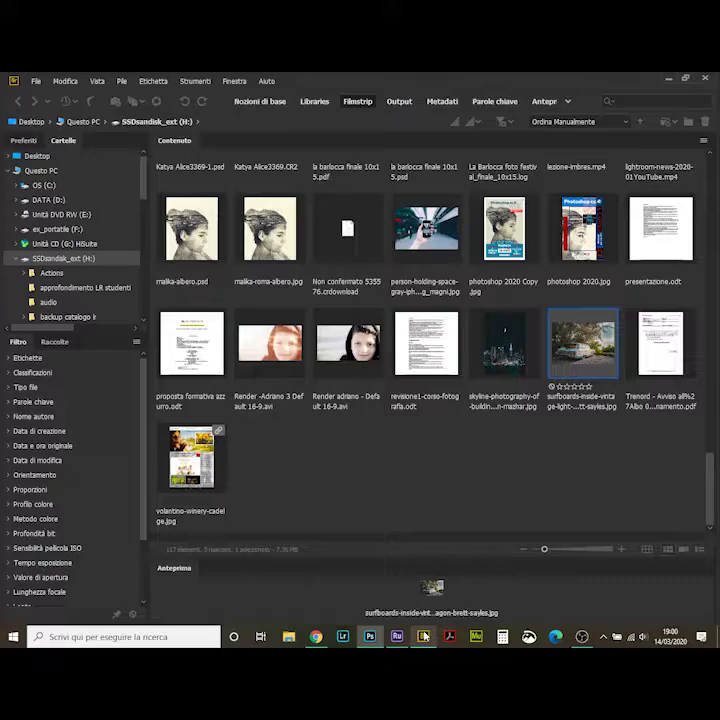
scroll(420, 330, "up", 1)
Sort the Bridge photos by creation date and place the car, airliner and skyline photos into Photoshop.
scroll(420, 330, "up", 3)
right_click(441, 237)
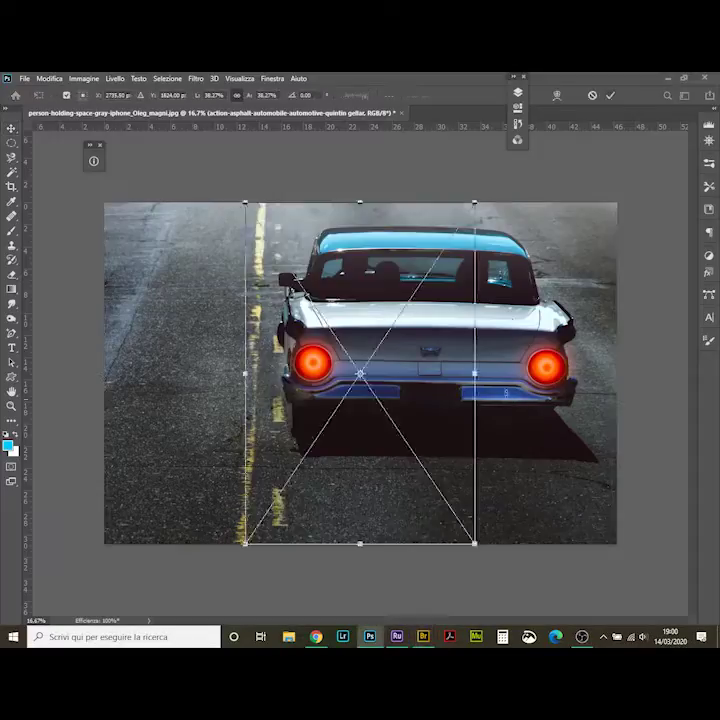
left_click(289, 346)
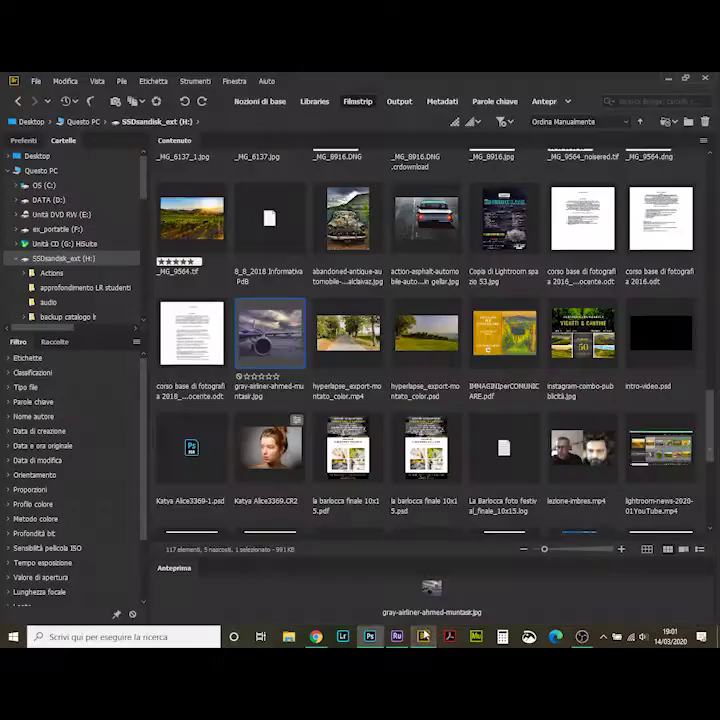
scroll(430, 330, "up", 3)
left_click(578, 121)
left_click(578, 161)
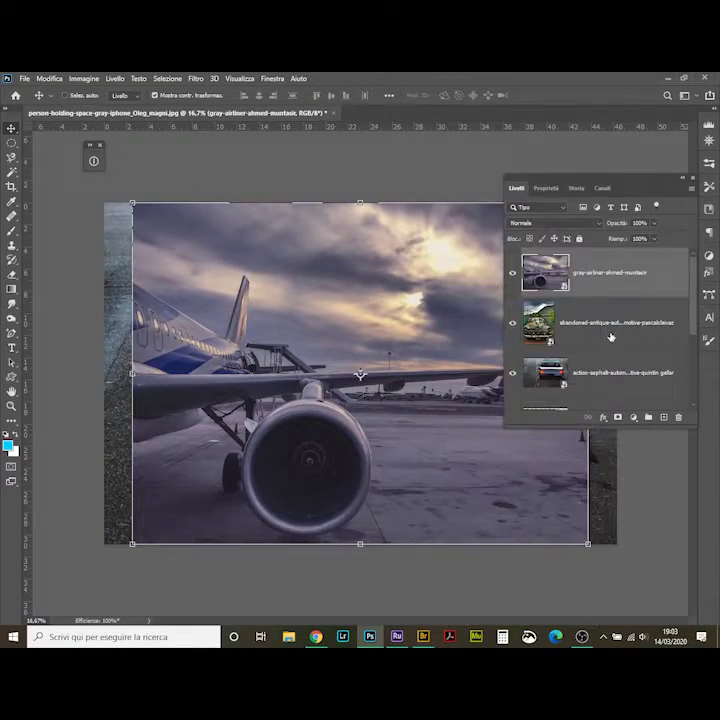
key("Return")
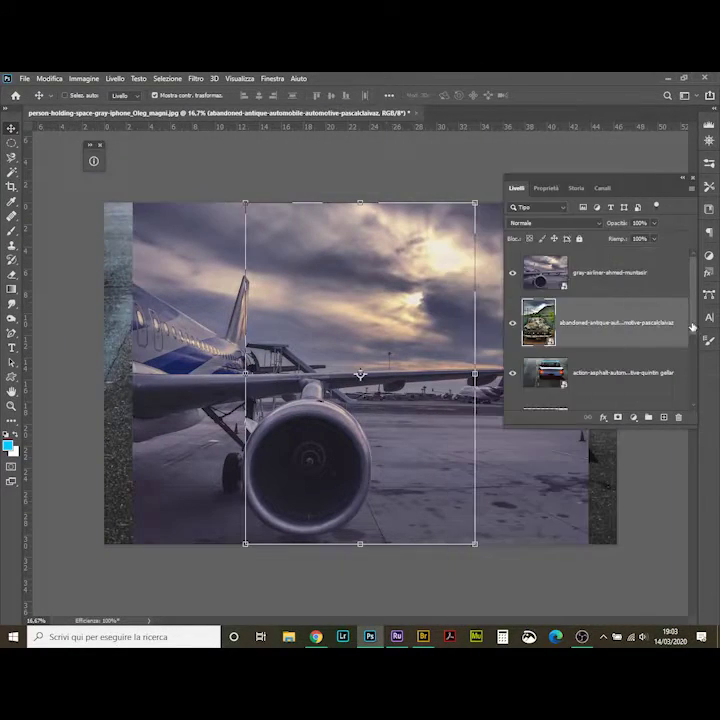
key("Return")
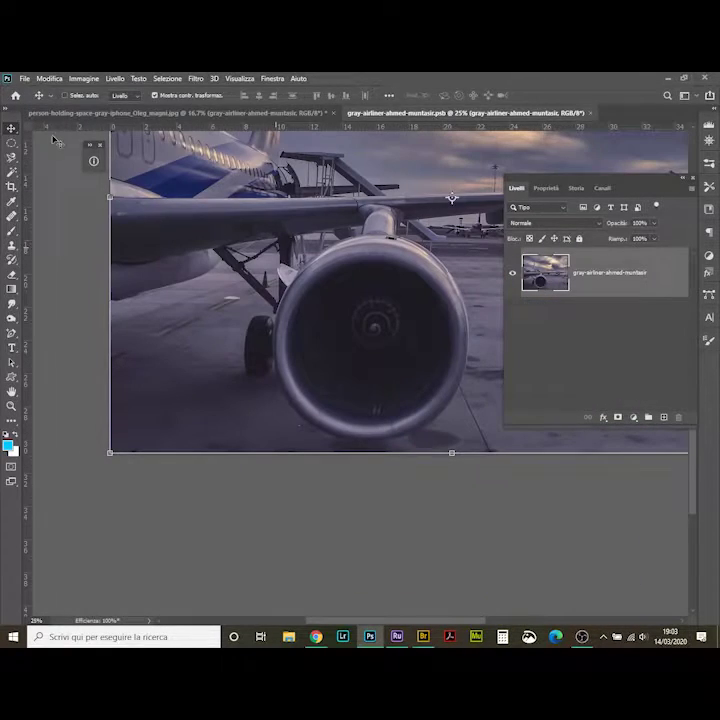
Select the jet engine with an elliptical marquee, resized via Trasforma selezione.
left_click(12, 143)
left_click_drag(331, 286, 409, 364)
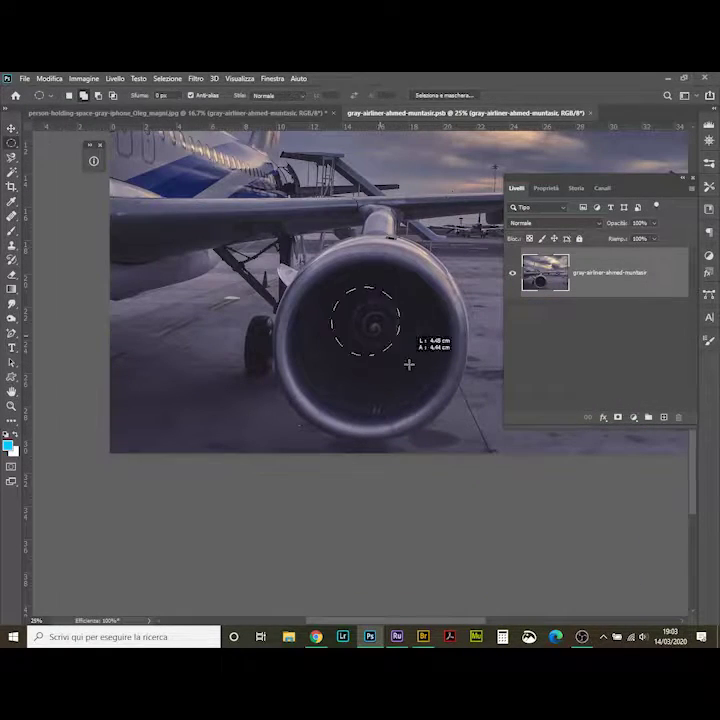
left_click(167, 78)
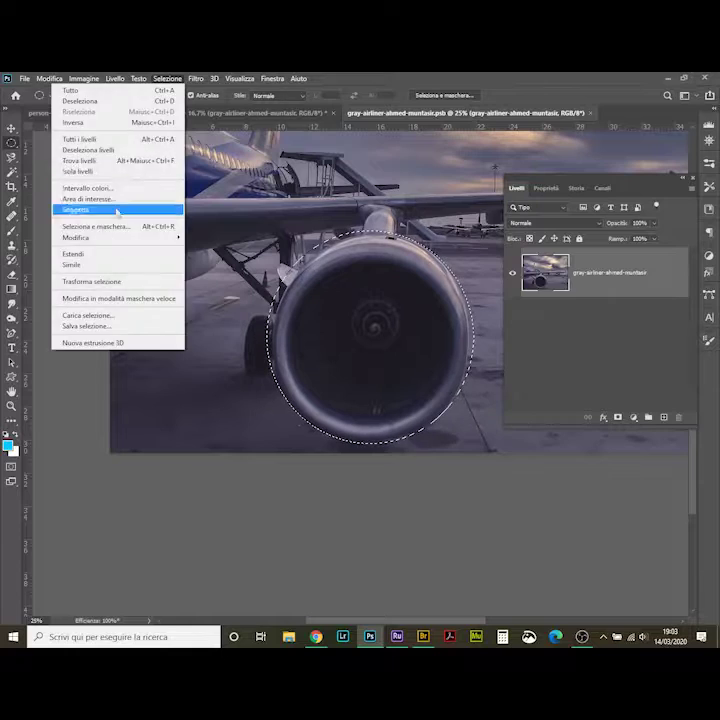
left_click(117, 208)
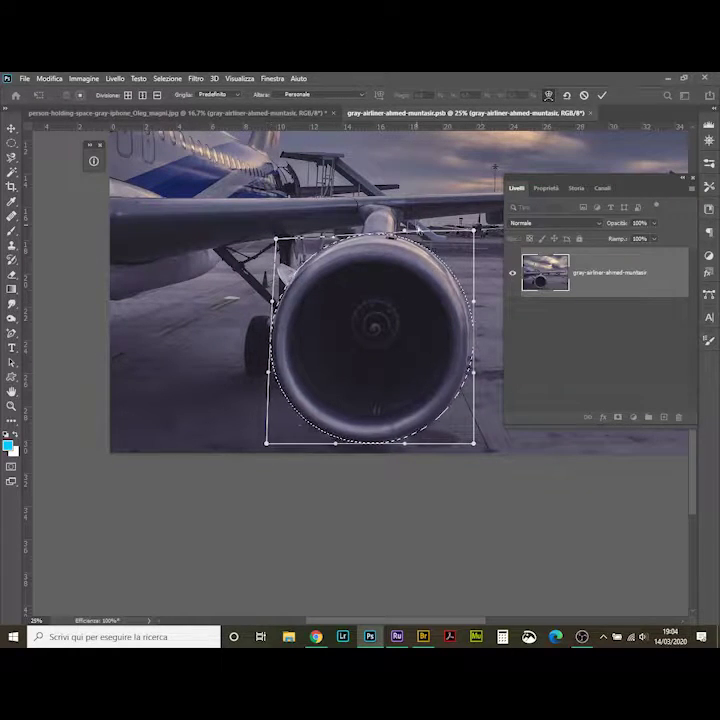
key("Return")
key("ctrl+plus")
key("l")
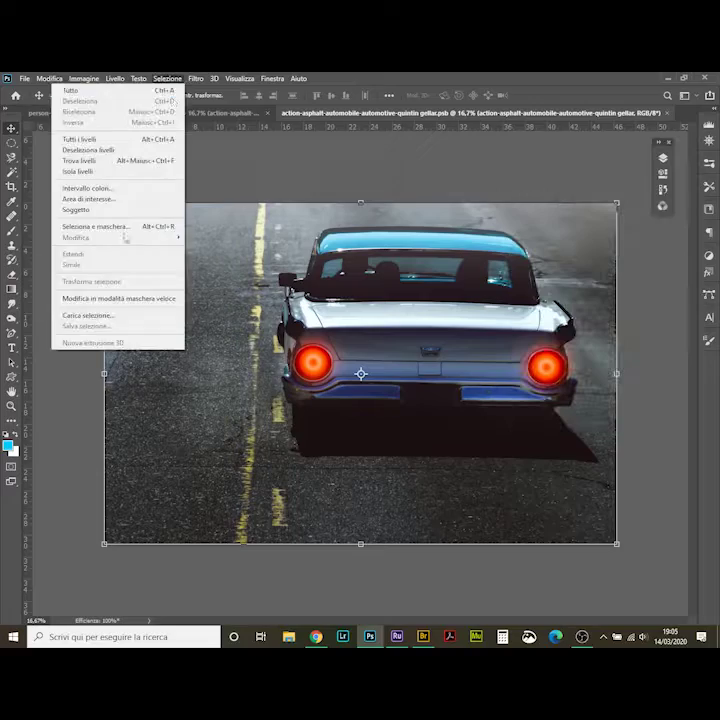
Select the car as the subject, copy it to a new layer and hide the original photo.
left_click(75, 209)
key("F7")
key("ctrl+j")
left_click(466, 288)
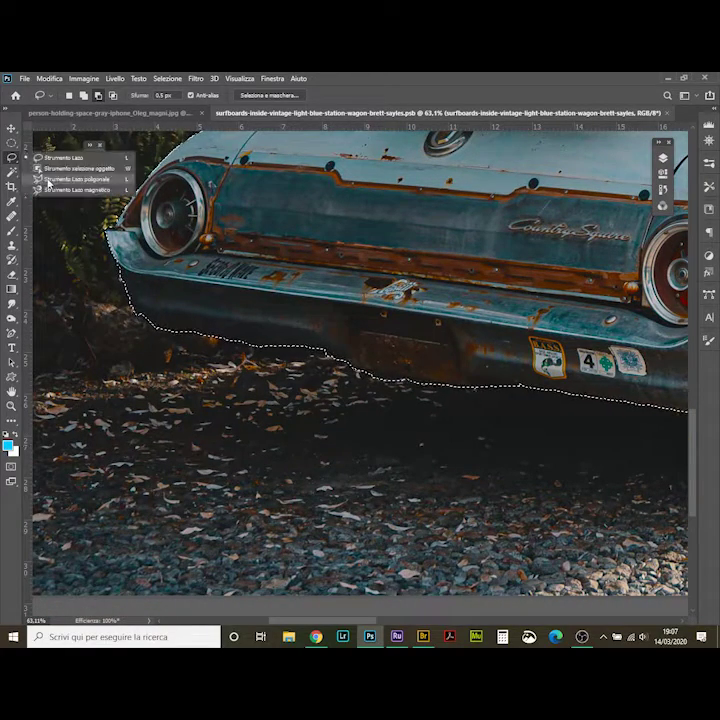
left_click(48, 181)
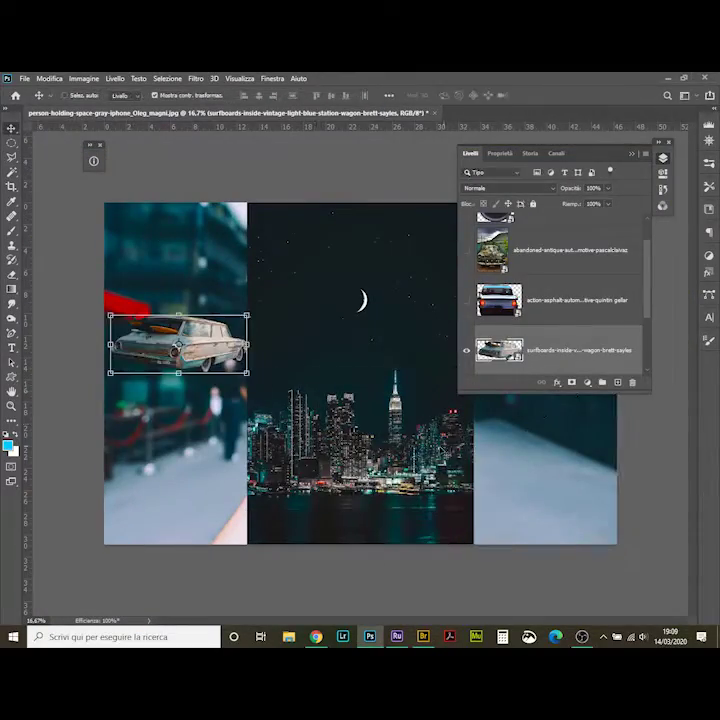
Hide the car layers and enlarge the skyline to fill the frame behind the phone.
left_click(467, 251)
left_click(465, 300)
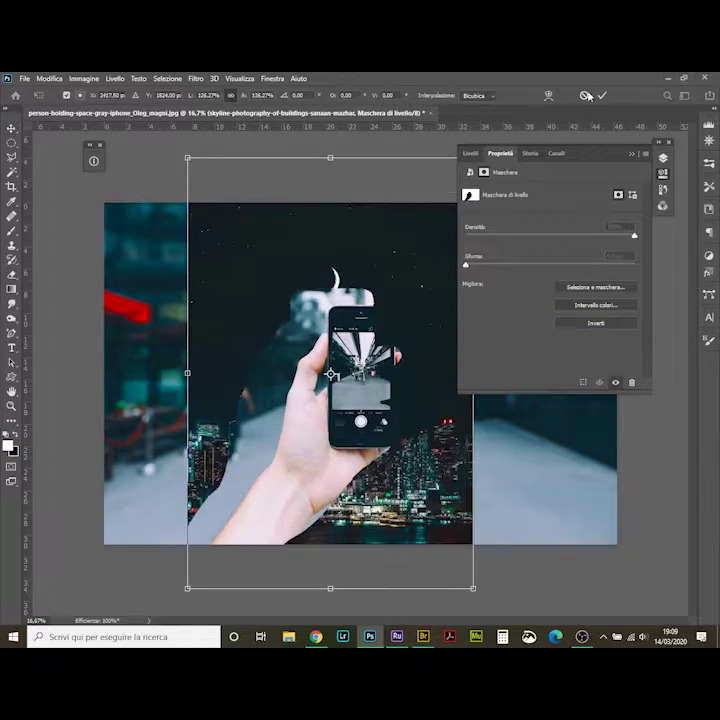
left_click_drag(248, 375, 533, 261)
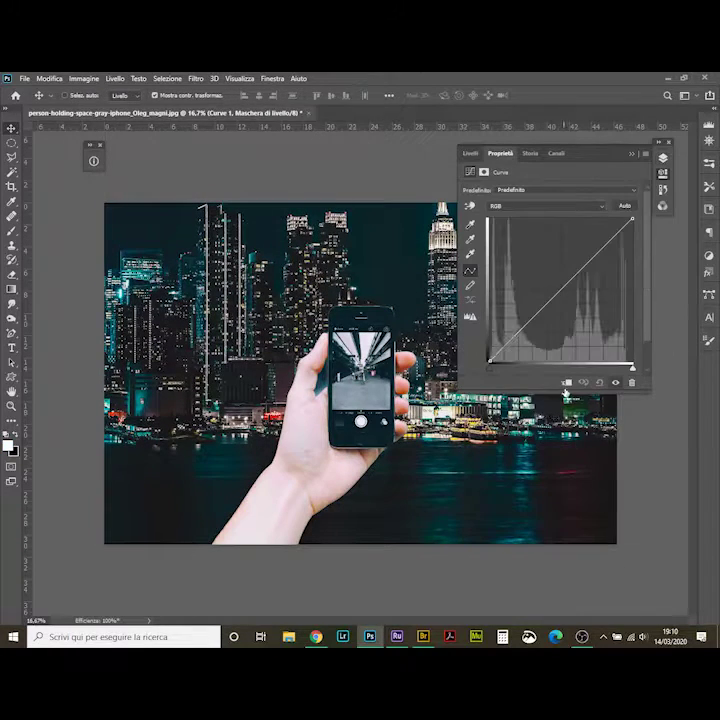
Adjust the Curves layer on its green, blue and red channels.
left_click(510, 207)
left_click(505, 231)
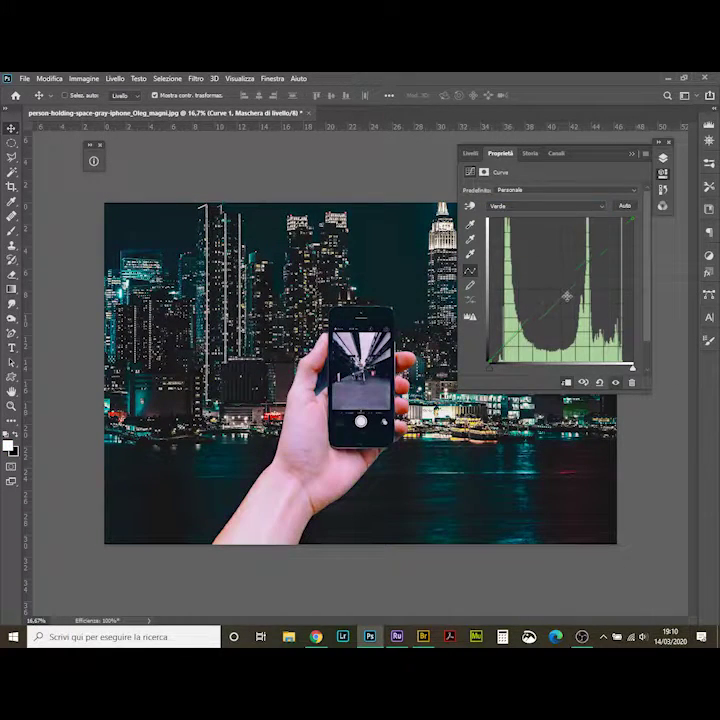
key("alt+5")
key("alt+3")
Add a Hue/Saturation layer clipped to the hand, shifting hue and desaturating it.
left_click(469, 153)
left_click(583, 382)
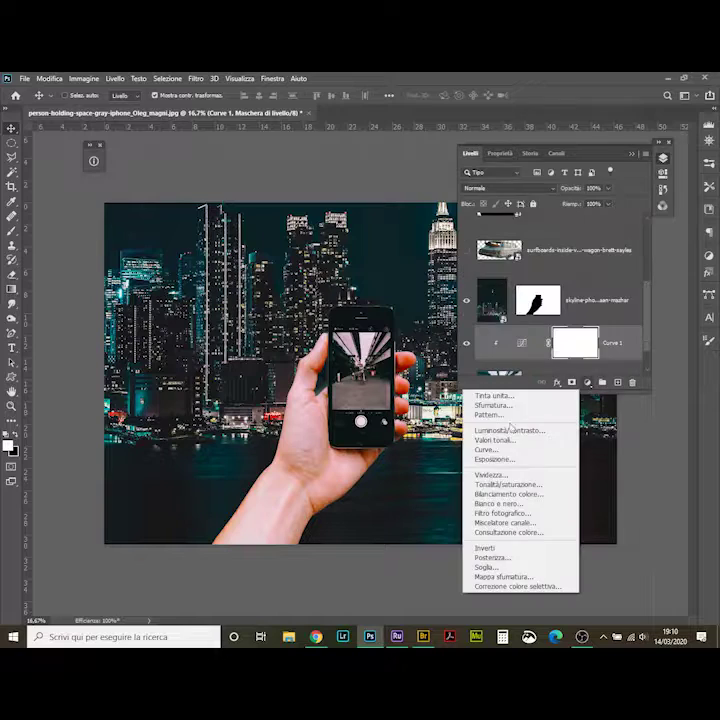
left_click(500, 487)
mouse_move(551, 232)
left_mouse_down()
mouse_move(576, 241)
mouse_move(515, 256)
left_mouse_up()
left_click_drag(549, 277, 522, 279)
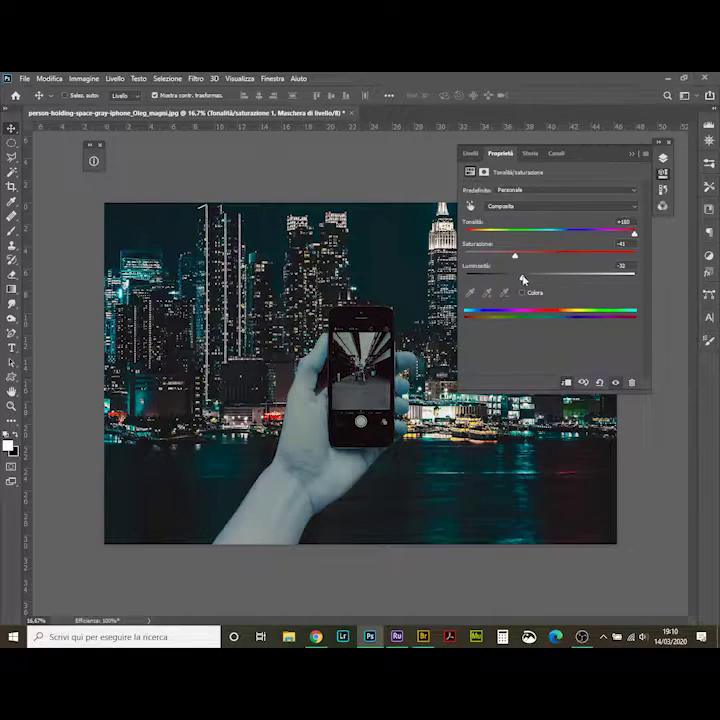
Add a Solid Color fill in Colore blend mode at reduced opacity.
left_click(469, 153)
left_click(587, 382)
left_click(485, 394)
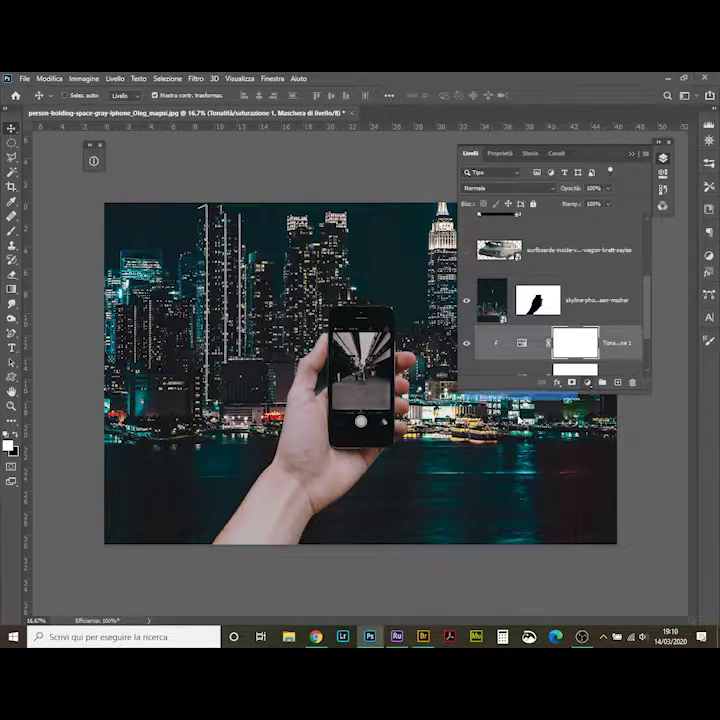
left_click(663, 120)
left_click(508, 188)
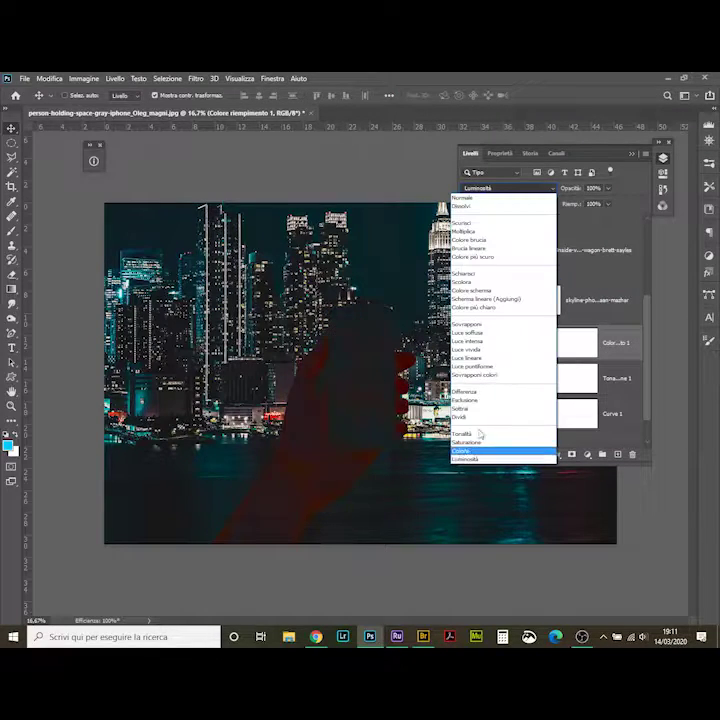
left_click(520, 415)
left_click_drag(607, 188, 568, 215)
Add a second Curves layer adjusting the dark end of the curve.
left_click(587, 455)
left_click(478, 318)
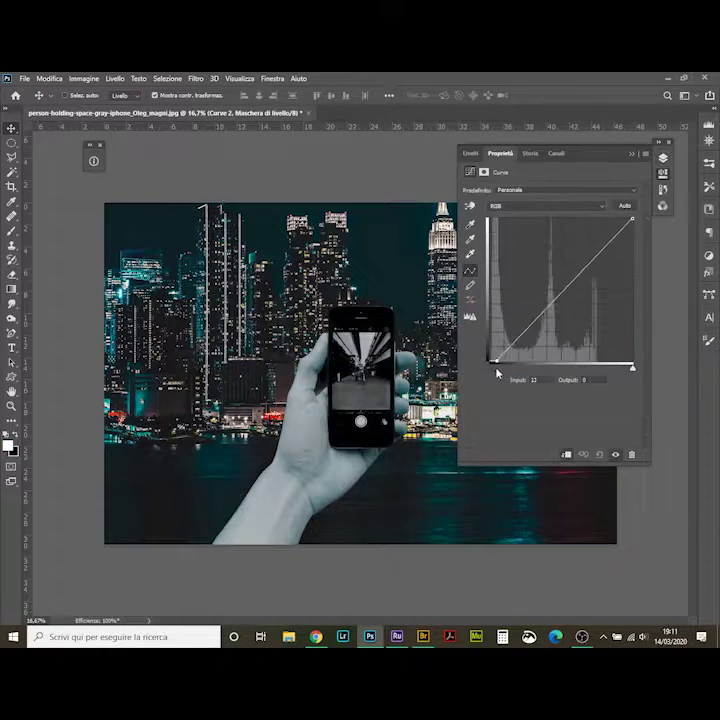
left_click_drag(603, 241, 603, 262)
Select the Sfondo phone photo layer and zoom in on the phone.
left_click(469, 153)
scroll(560, 380, "down", 2)
key("ctrl+plus")
left_click(501, 425)
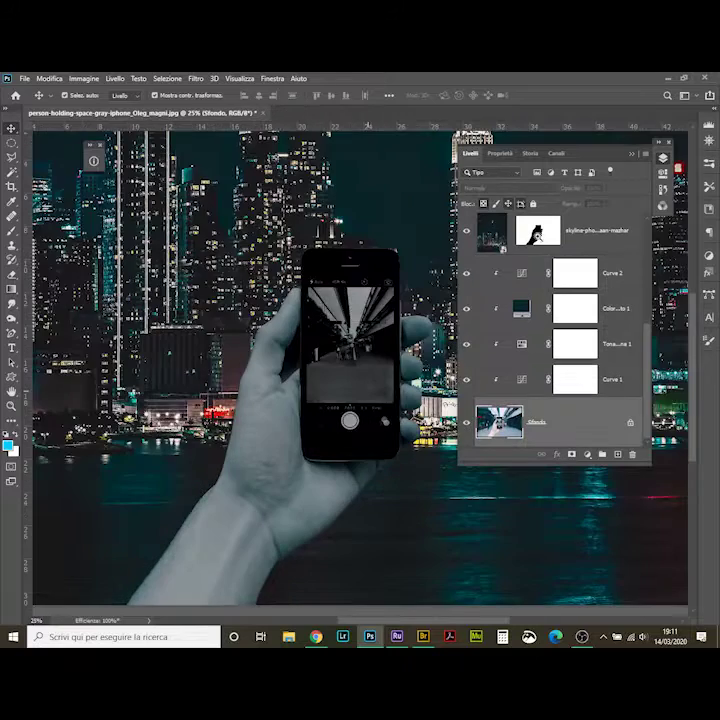
right_click(11, 157)
Trace the phone's edges with the magnetic lasso, zooming and panning along the handset.
left_click(60, 182)
left_click(296, 212)
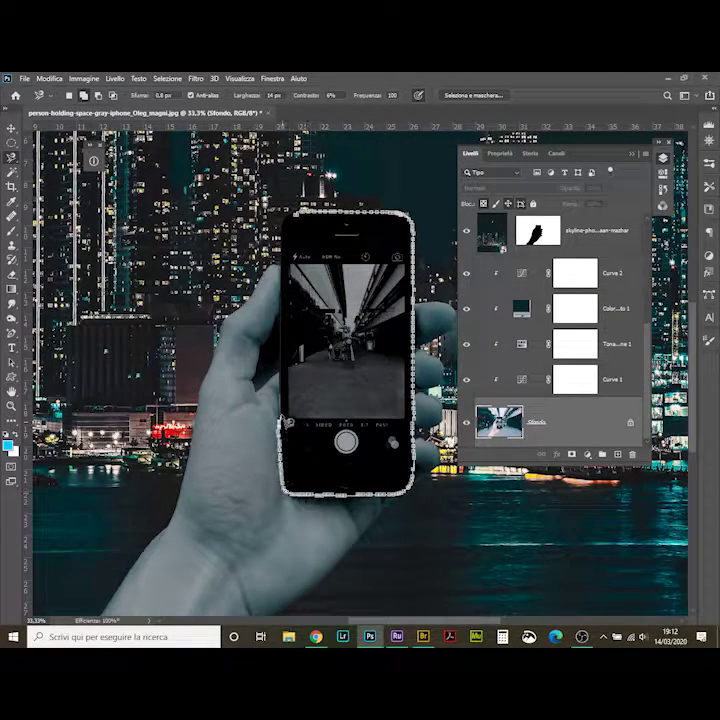
key("ctrl+plus")
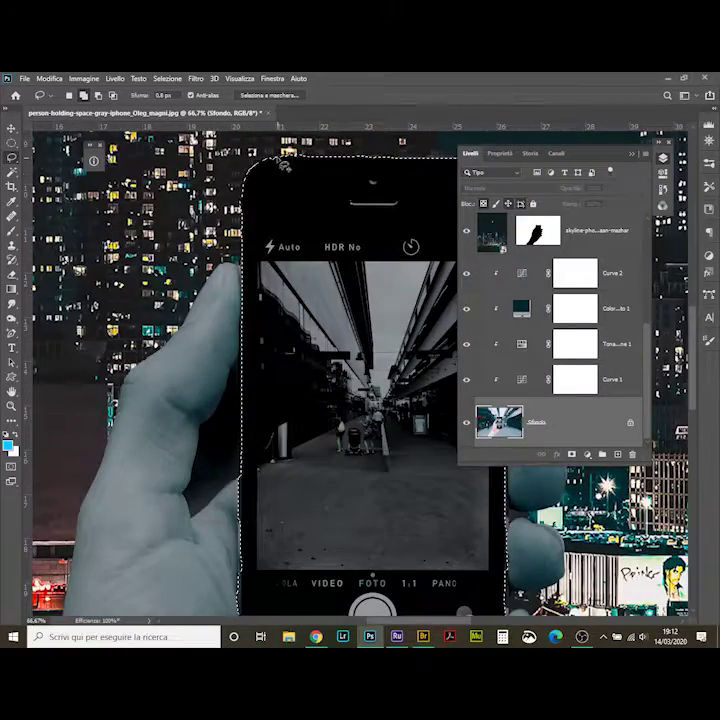
key("ctrl+plus")
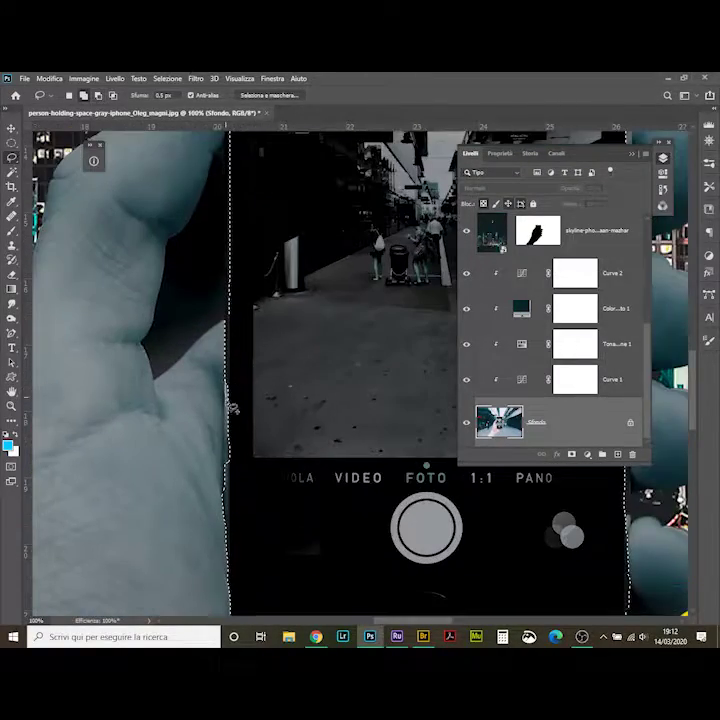
left_click_drag(259, 441, 271, 336)
left_click_drag(271, 423, 202, 302)
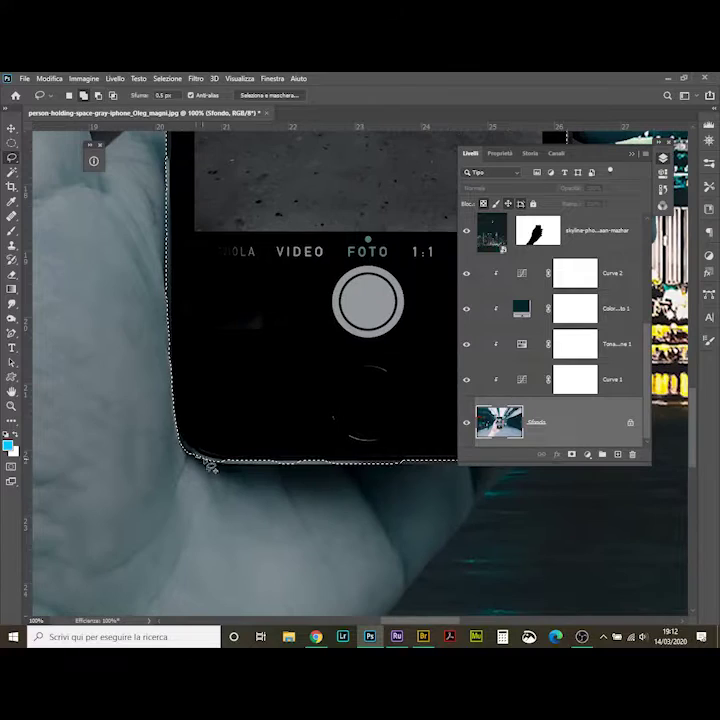
left_click_drag(368, 491, 234, 508)
Select around the phone and round the selection's corners.
left_click(70, 172)
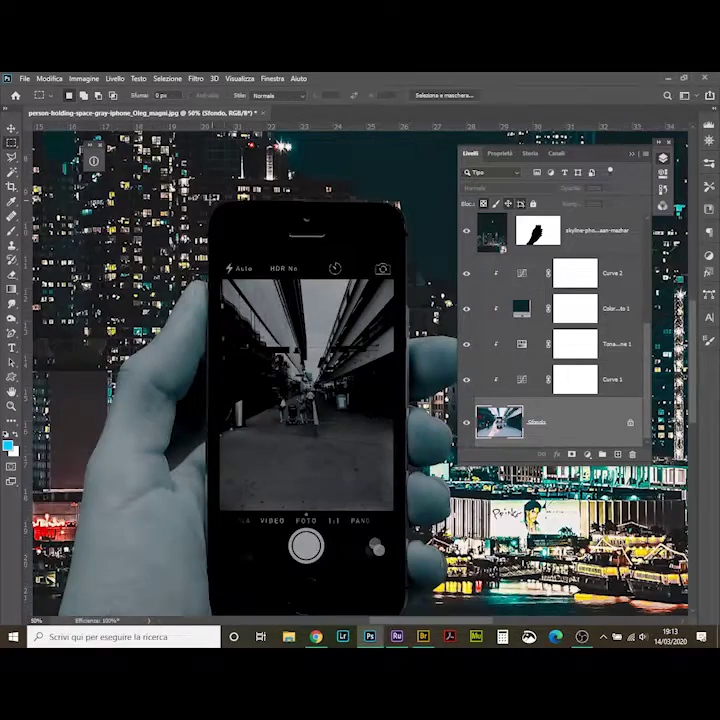
left_click_drag(401, 543, 401, 572)
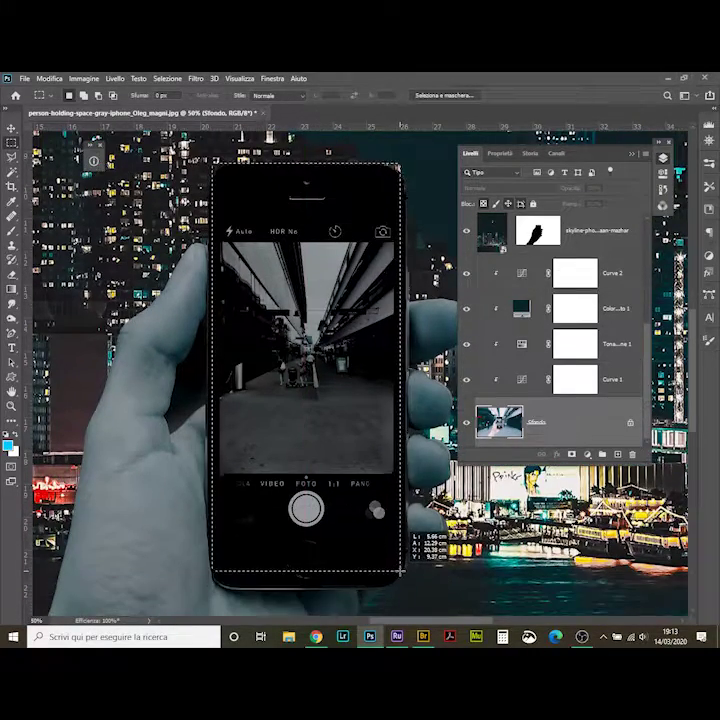
left_click(167, 78)
left_click(211, 247)
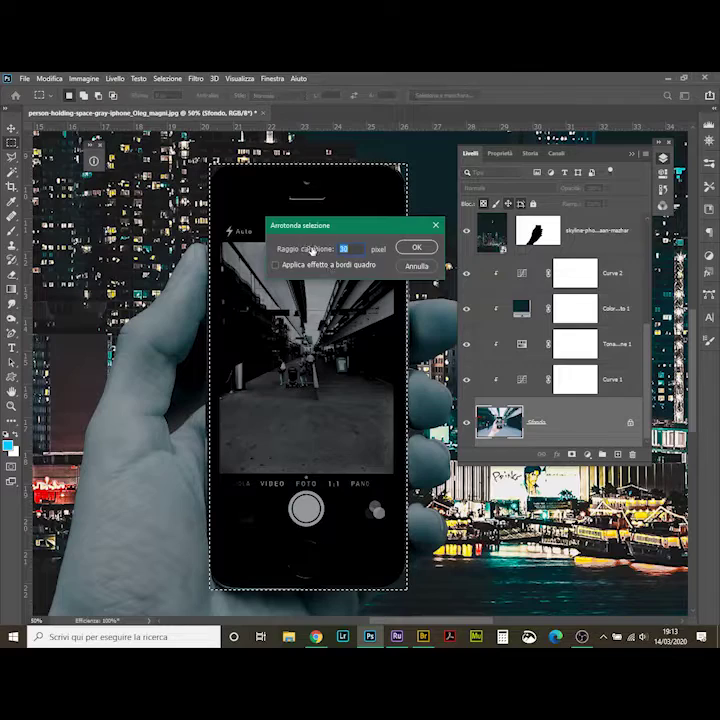
key("Escape")
left_click(167, 78)
left_click(198, 248)
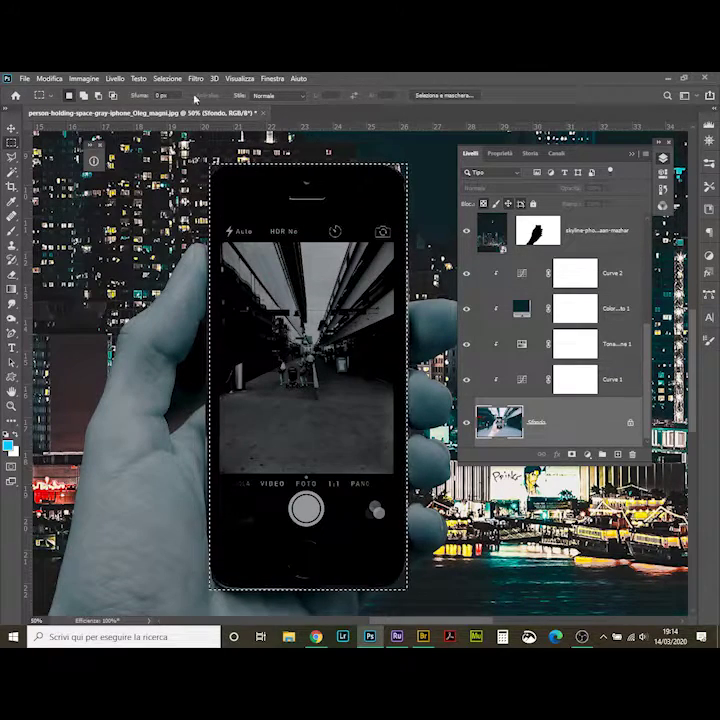
key("Return")
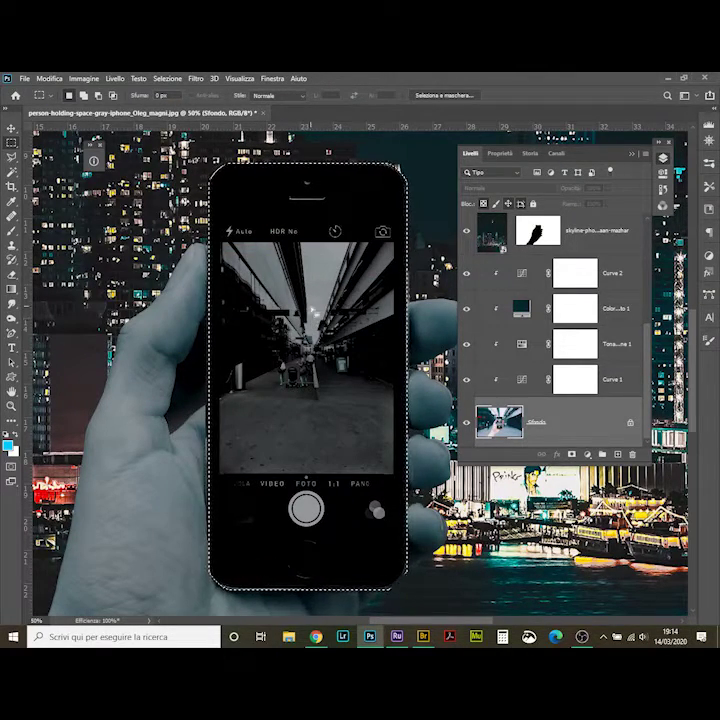
Transform the rounded selection to fit the phone's outline.
left_click(49, 78)
left_click(112, 262)
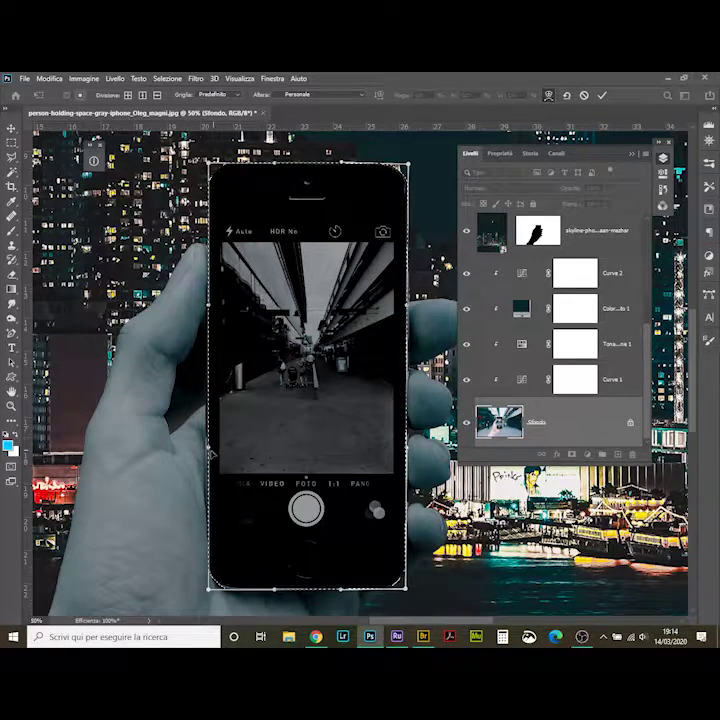
left_click(49, 78)
left_click(205, 245)
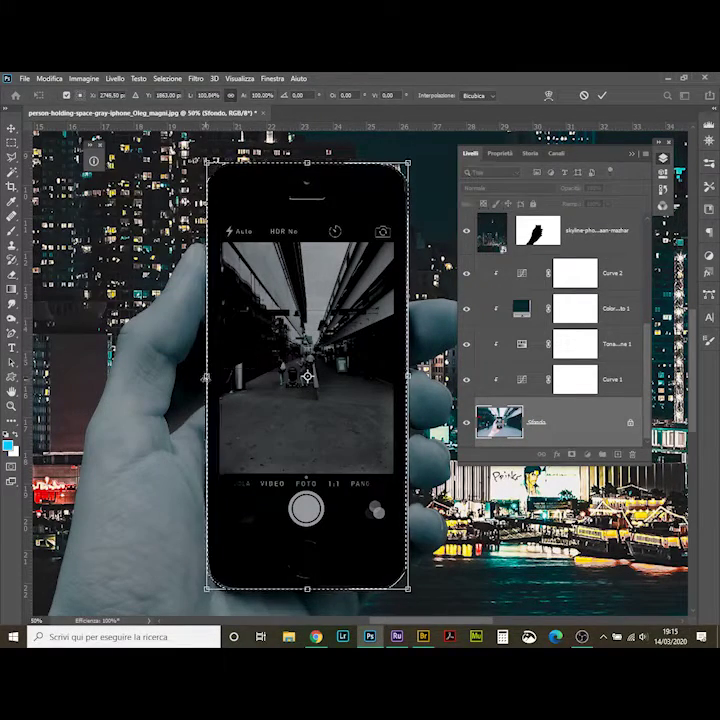
key("Return")
Fill the skyline layer's mask through Edit > Fill to reveal it inside the phone.
left_click(537, 232)
left_click(49, 78)
left_click(45, 200)
Save the work path in the Paths panel under the name telefono.
key("Return")
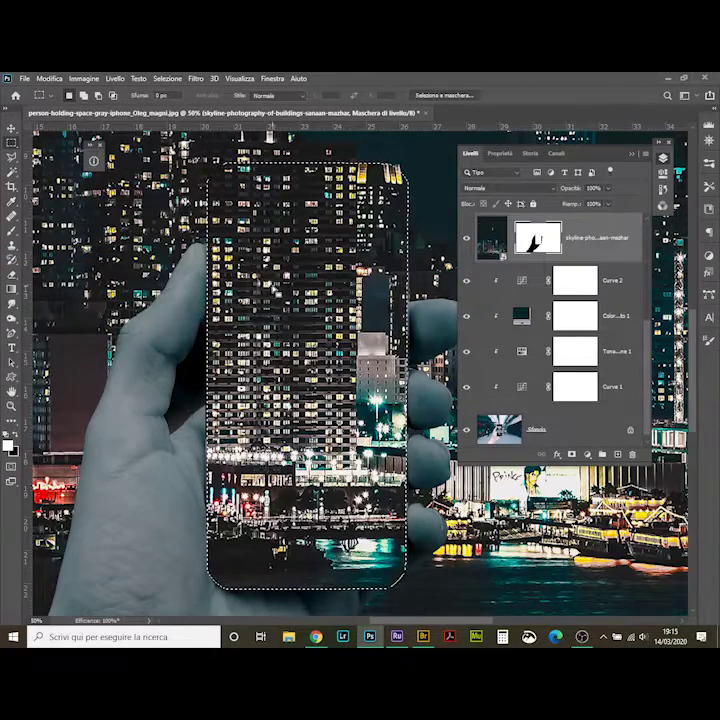
double_click(634, 308)
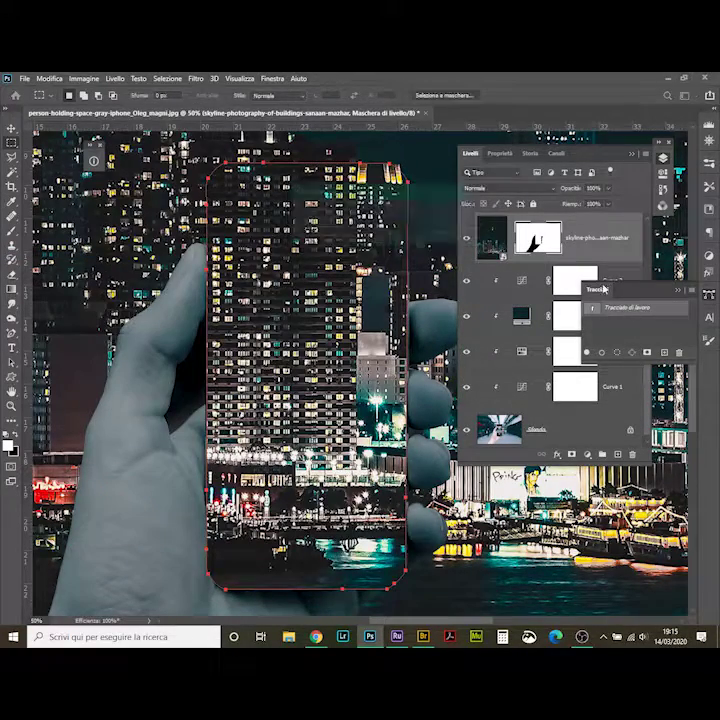
type("telefono")
key("Return")
key("b")
Stroke the telefono path with the brush and zoom out to the whole composition.
left_click(62, 95)
left_click(603, 355)
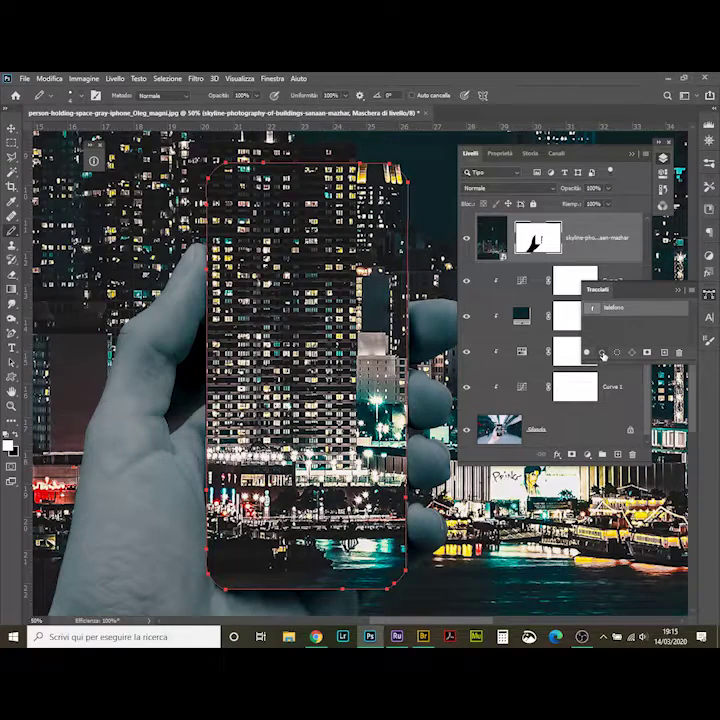
left_click(537, 155)
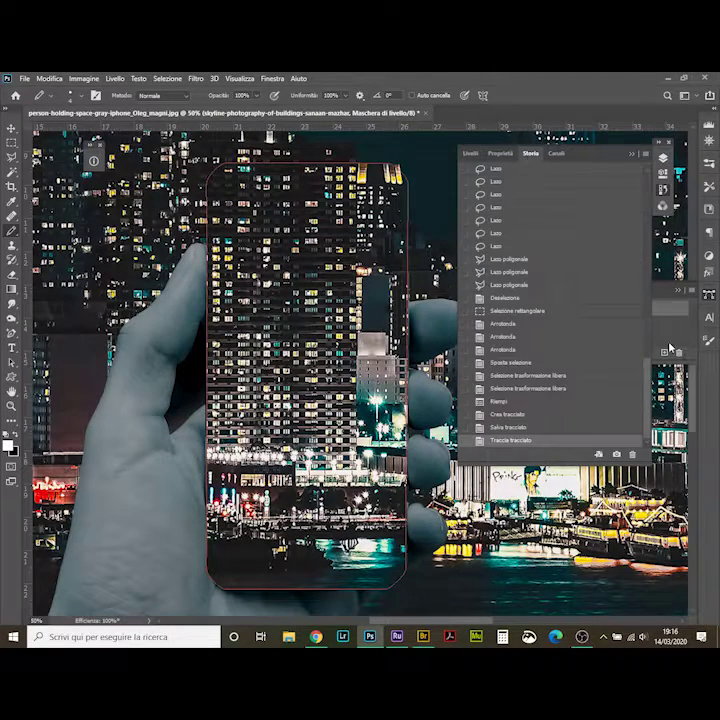
left_click(470, 154)
key("v")
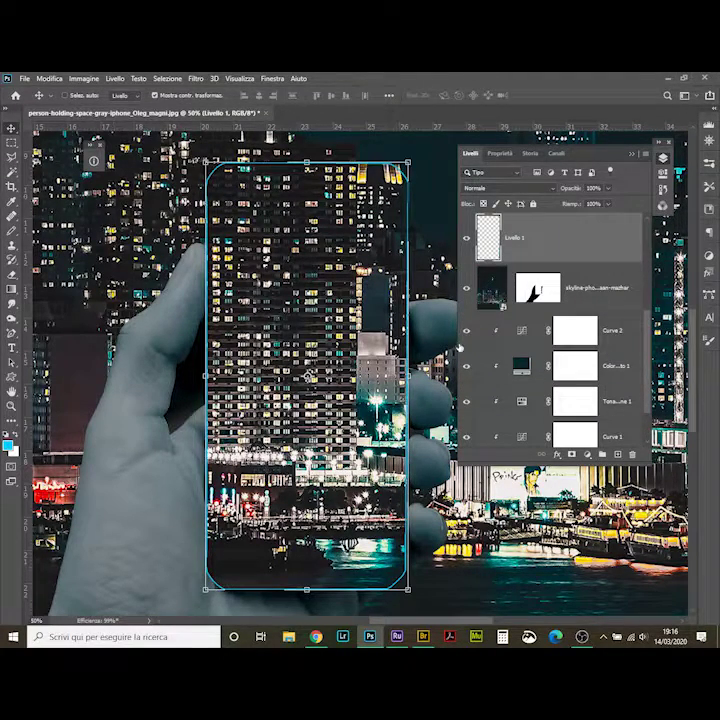
key("ctrl+0")
scroll(603, 353, "down", 2)
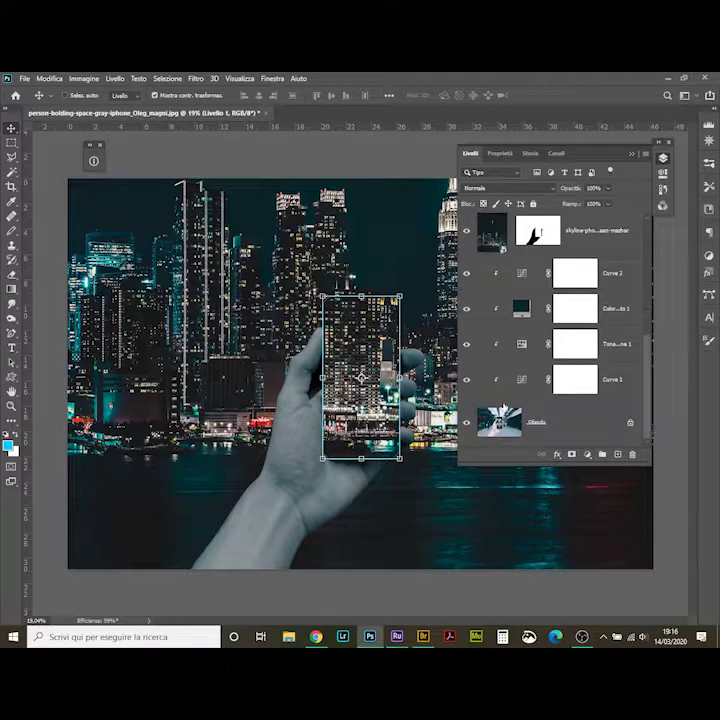
Add a Brightness/Contrast layer with Luminosità at -54.
left_click(587, 455)
left_click(515, 302)
left_click_drag(549, 222, 519, 224)
Move the Brightness/Contrast layer directly above Sfondo.
left_click(470, 154)
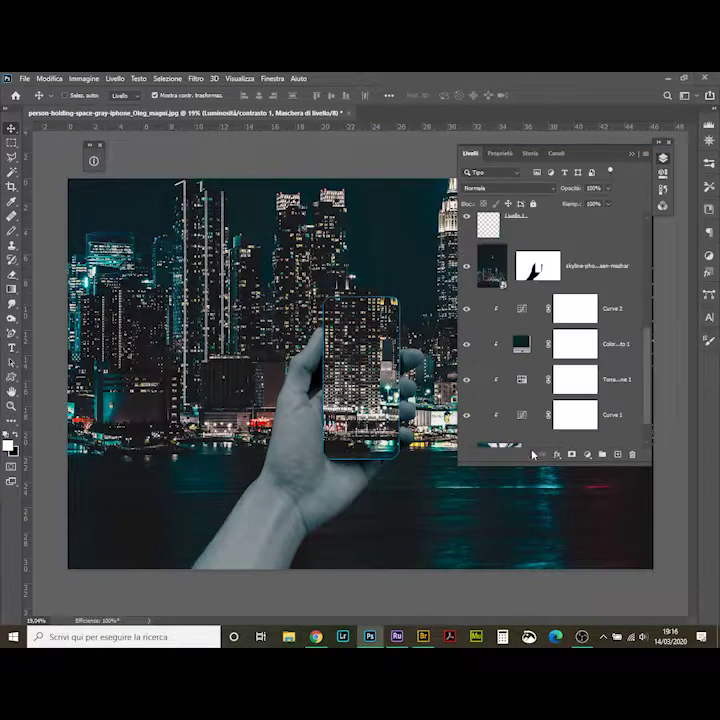
scroll(550, 330, "up", 2)
left_click_drag(515, 300, 515, 390)
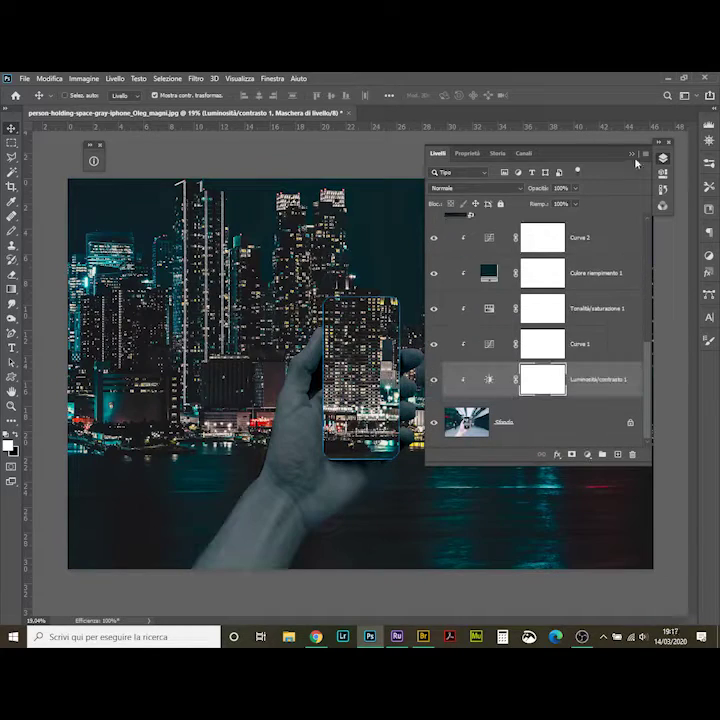
scroll(547, 312, "up", 3)
Add a trial Solid Color fill layer and a new layer filled with white.
left_click(587, 455)
left_click(520, 245)
left_click(691, 120)
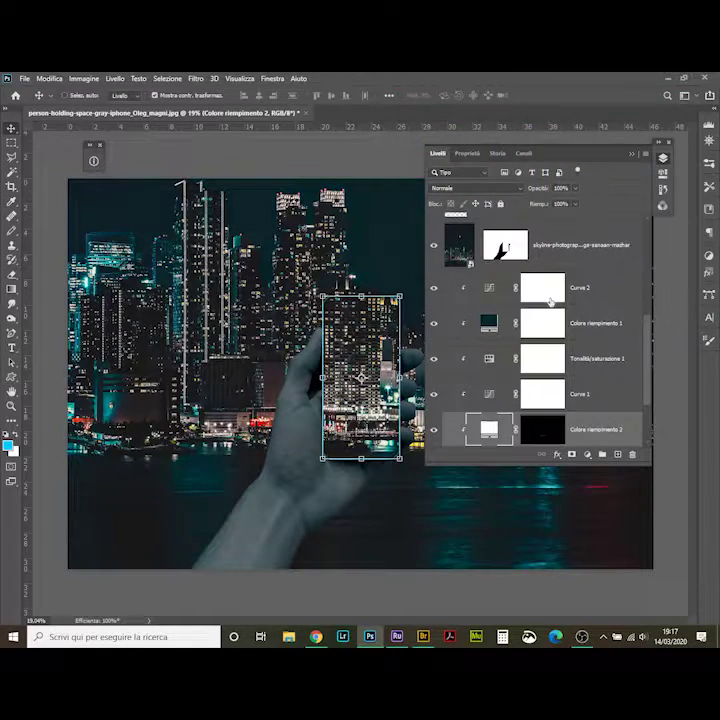
left_click(617, 455)
key("shift+F5")
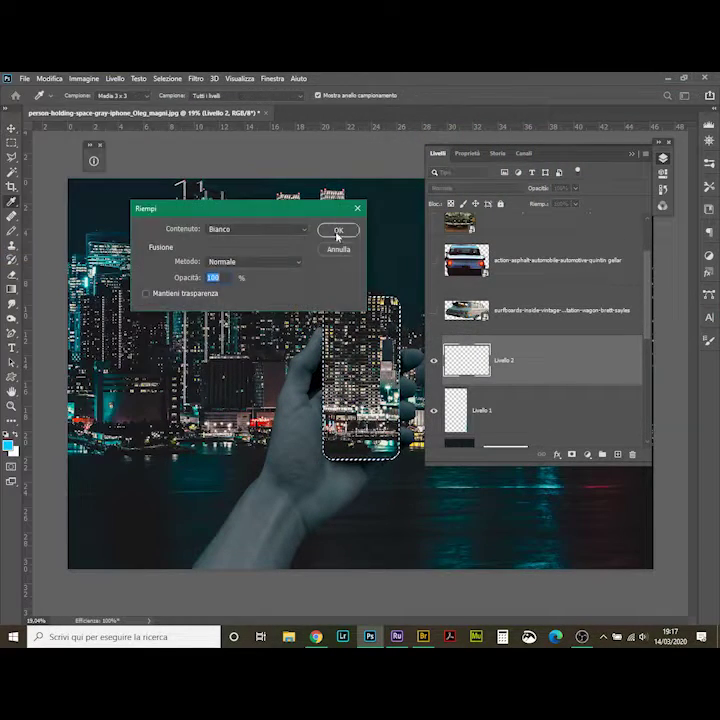
left_click(337, 230)
Delete the unwanted Colore riempimento 2 fill layer.
scroll(450, 385, "down", 5)
left_click(440, 430)
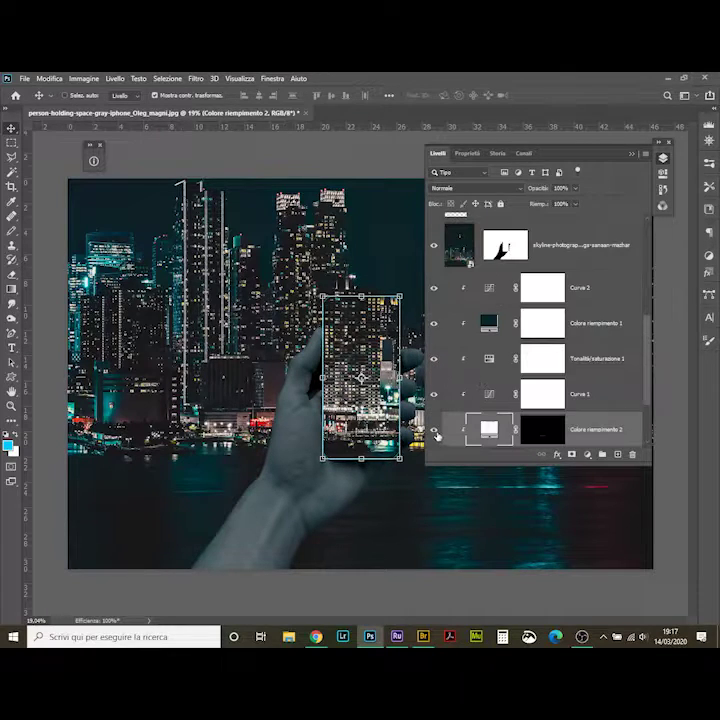
scroll(554, 403, "up", 5)
left_click(554, 403)
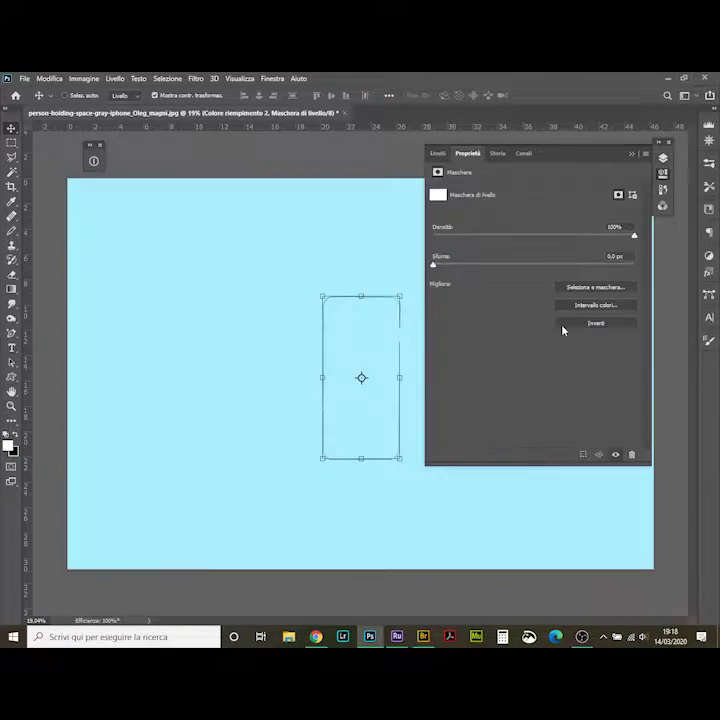
key("Delete")
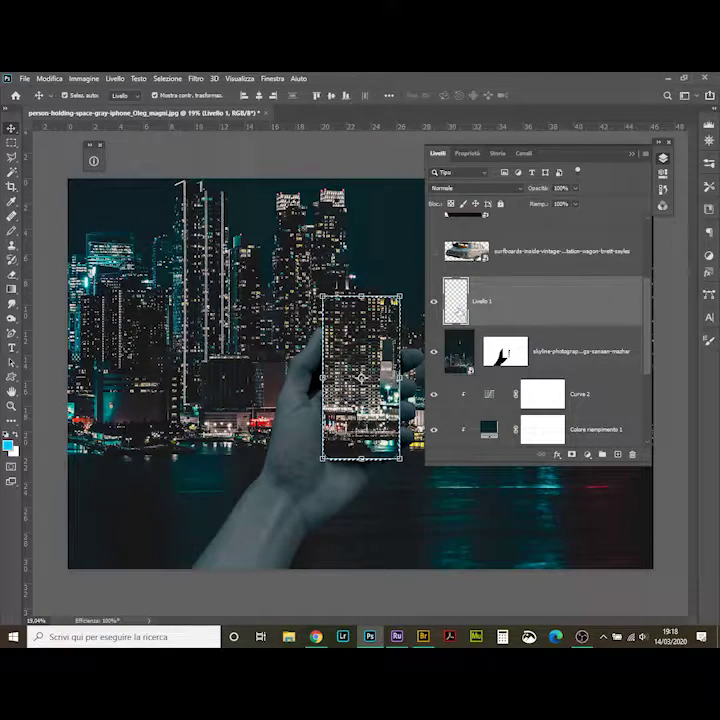
Save the composite as a PSD and check the skyline layer's visibility.
key("ctrl+shift+s")
left_click(622, 584)
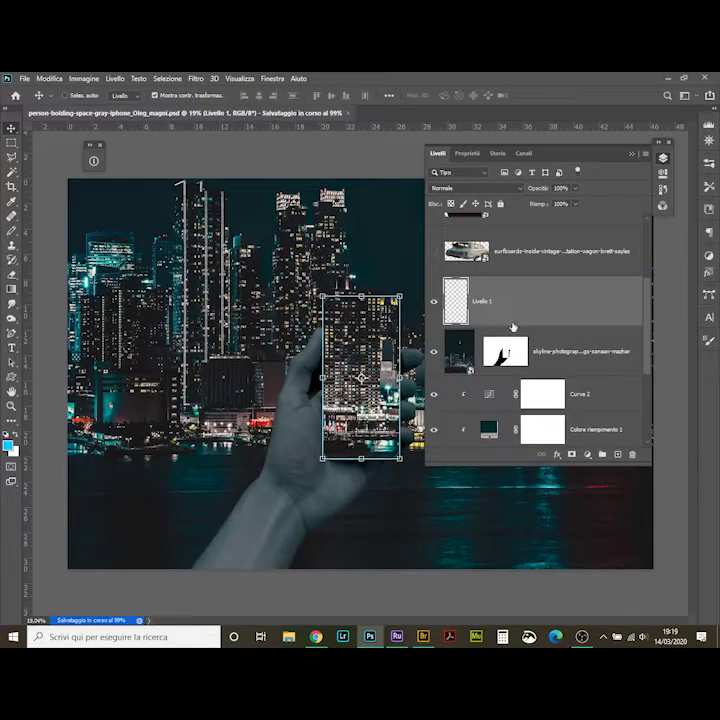
left_click_drag(512, 327, 576, 291)
left_click(473, 324)
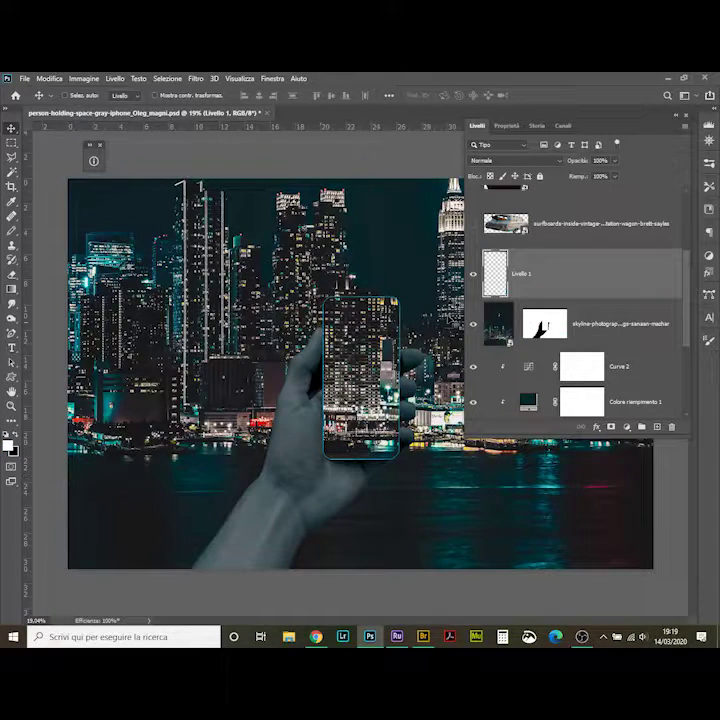
Add a colour fill layer masked to the phone area with lowered opacity.
key("Return")
left_click(572, 277, "alt")
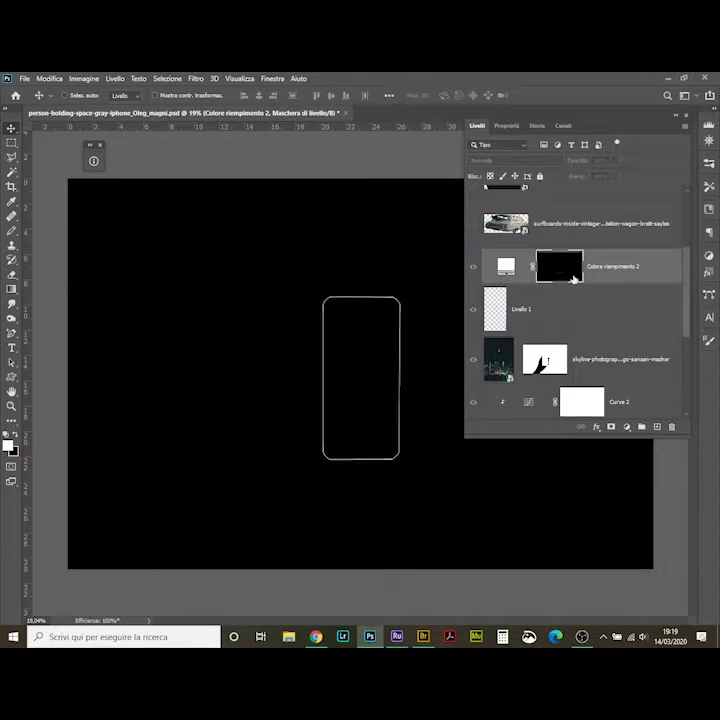
left_click(49, 78)
left_click(48, 214)
left_click(506, 266)
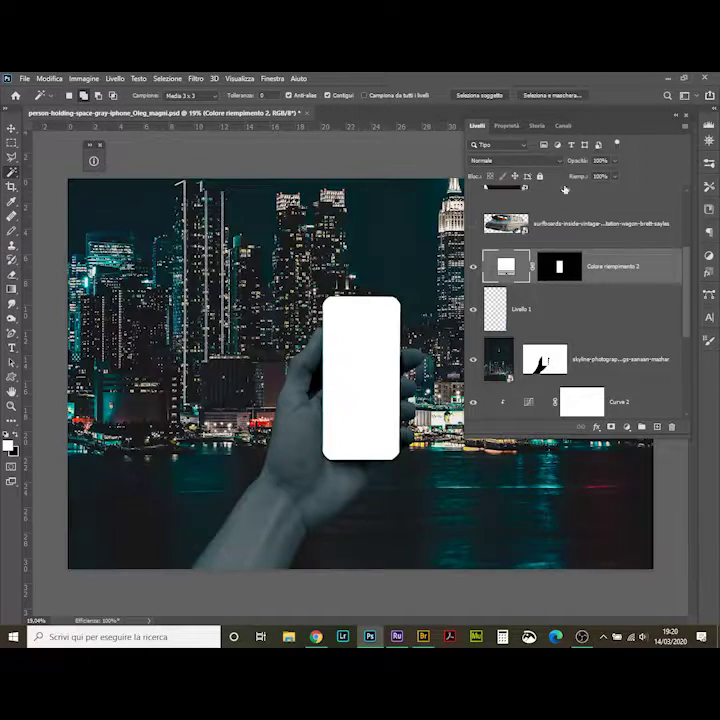
left_click_drag(614, 160, 581, 177)
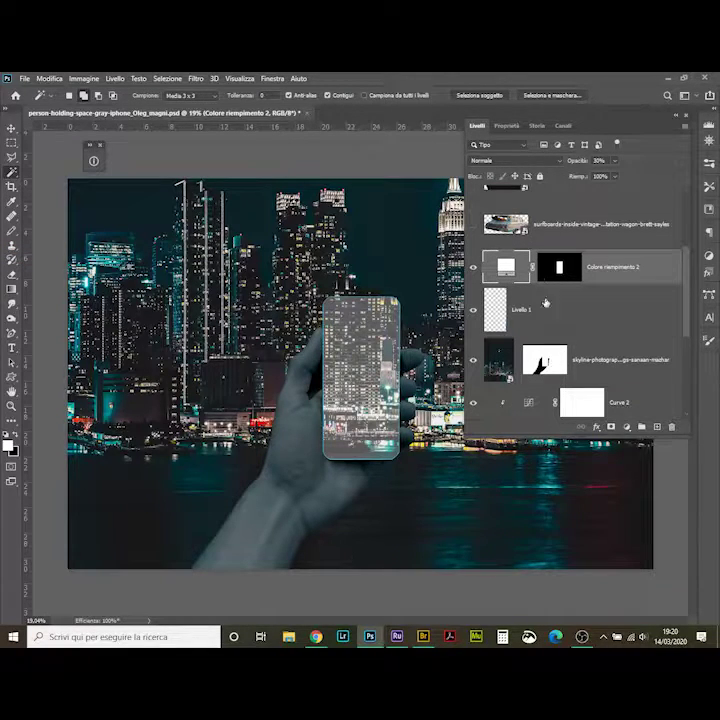
Target the fill mask with a soft brush, trying blend modes but keeping Normal.
left_click(560, 267)
right_click(11, 230)
left_click(60, 231)
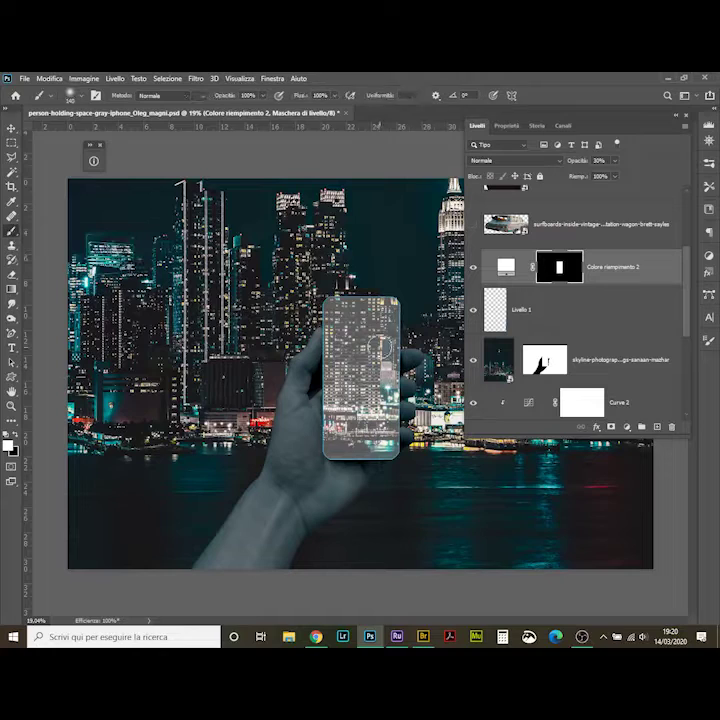
left_click(515, 160)
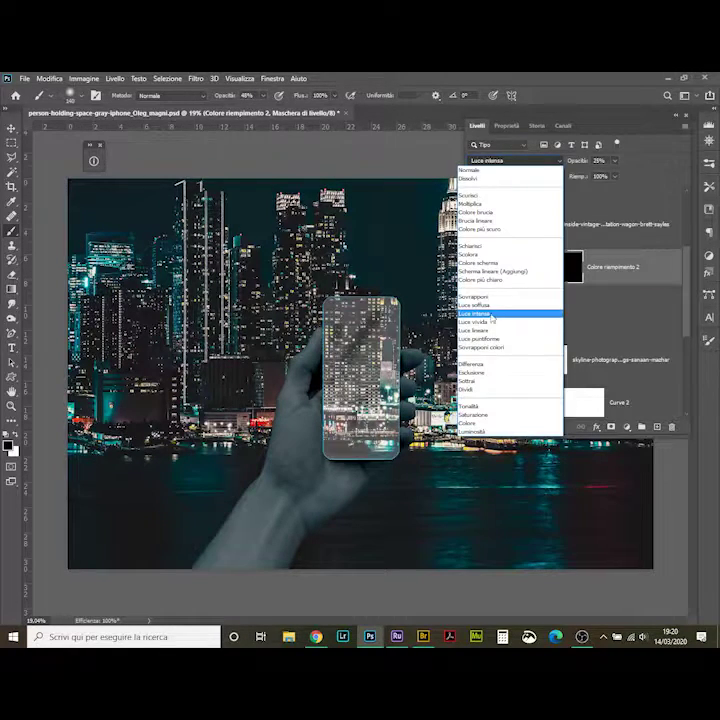
left_click(480, 297)
left_click(497, 160)
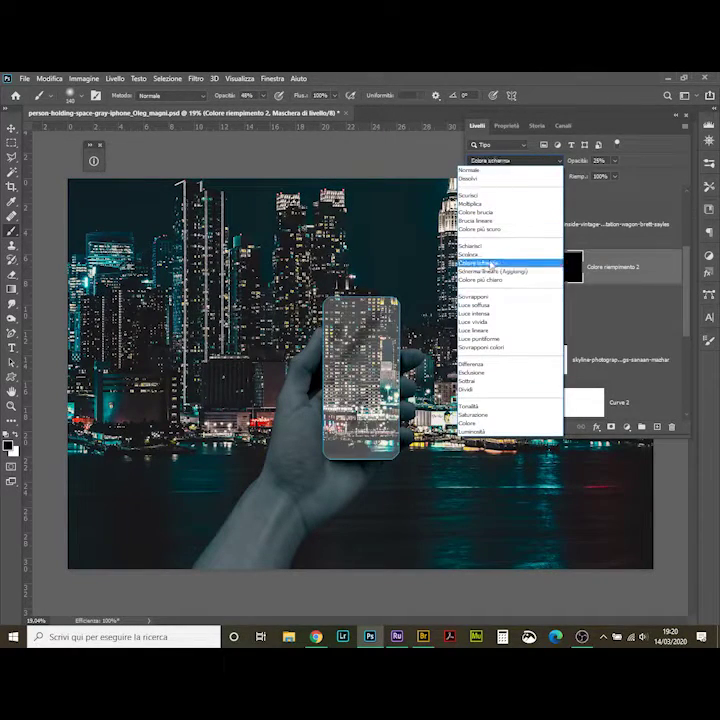
left_click(614, 176)
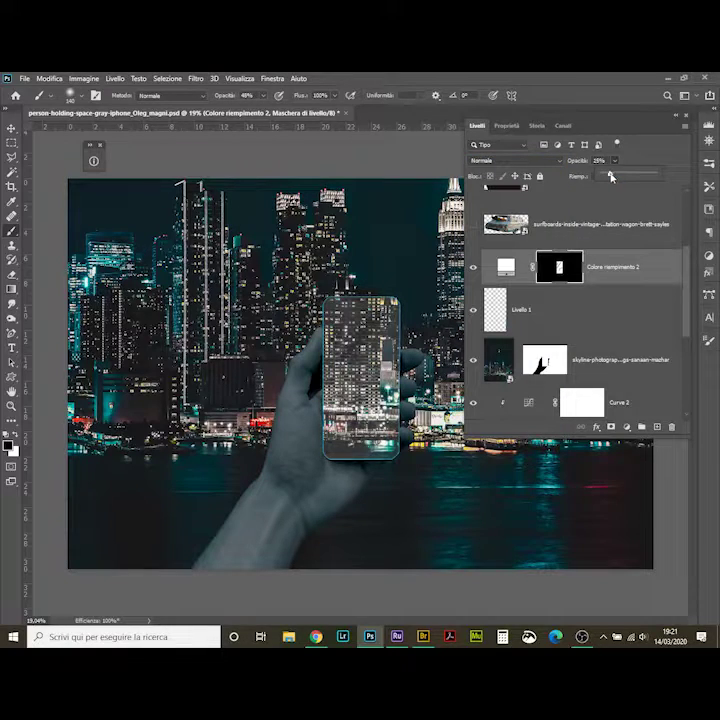
Set the tint layer's colour to blue 5d96e3.
double_click(506, 267)
left_click(494, 140)
left_click(647, 147)
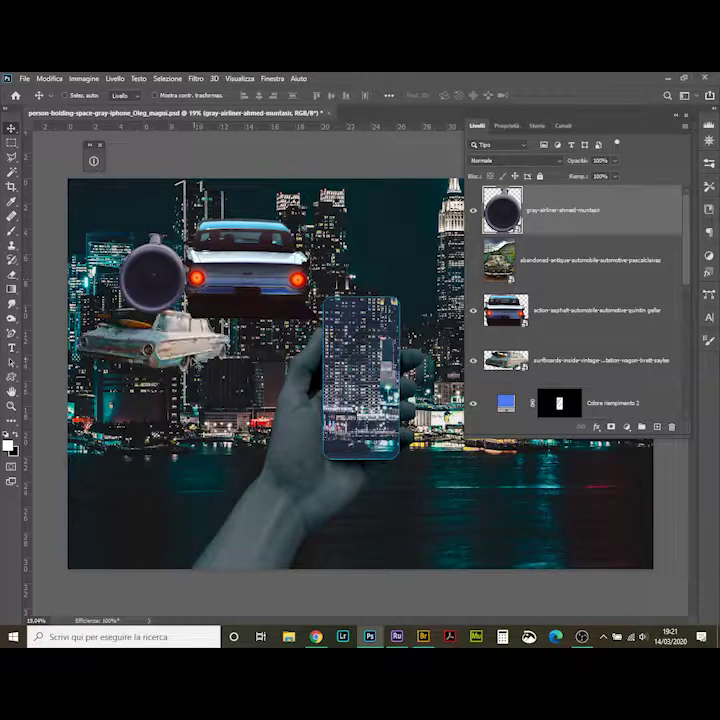
Move the surfboard station wagon to the upper right and duplicate the jet engine beside the car.
left_click_drag(130, 340, 578, 258)
left_click(474, 130)
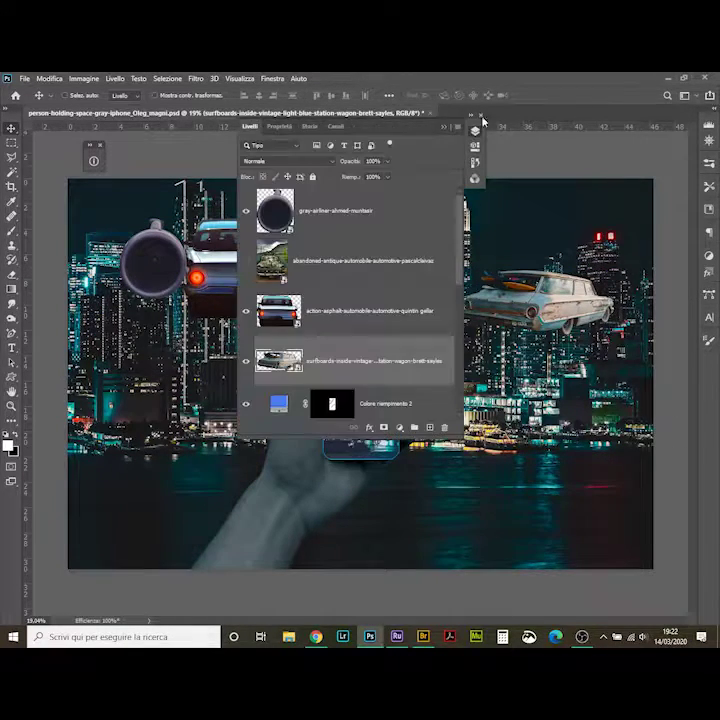
left_click_drag(430, 112, 642, 80)
left_click_drag(155, 265, 340, 265)
Scale and position two jet engine copies beside the blue car's rear.
key("ctrl+t")
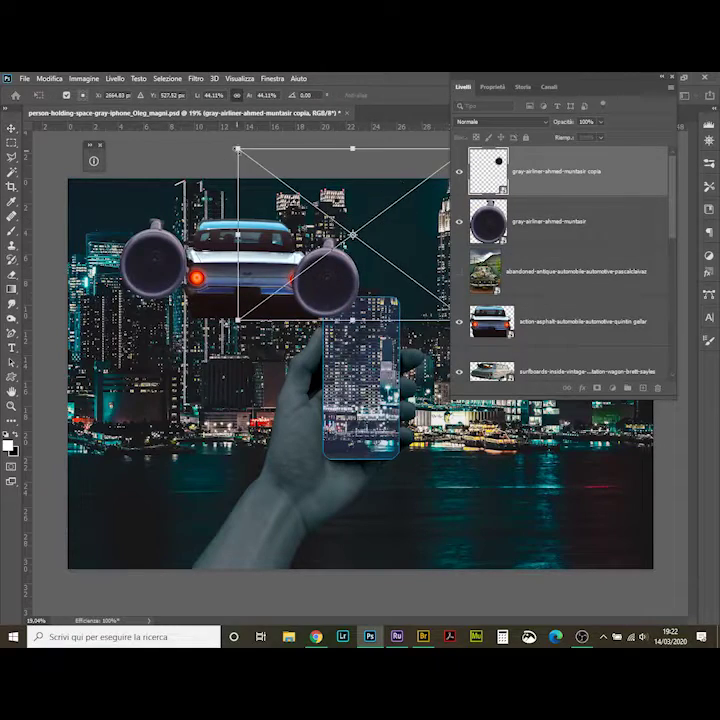
mouse_move(296, 230)
left_mouse_down()
mouse_move(335, 268)
mouse_move(238, 238)
mouse_move(110, 232)
mouse_move(160, 259)
left_mouse_up()
left_click(610, 95)
key("ctrl+t")
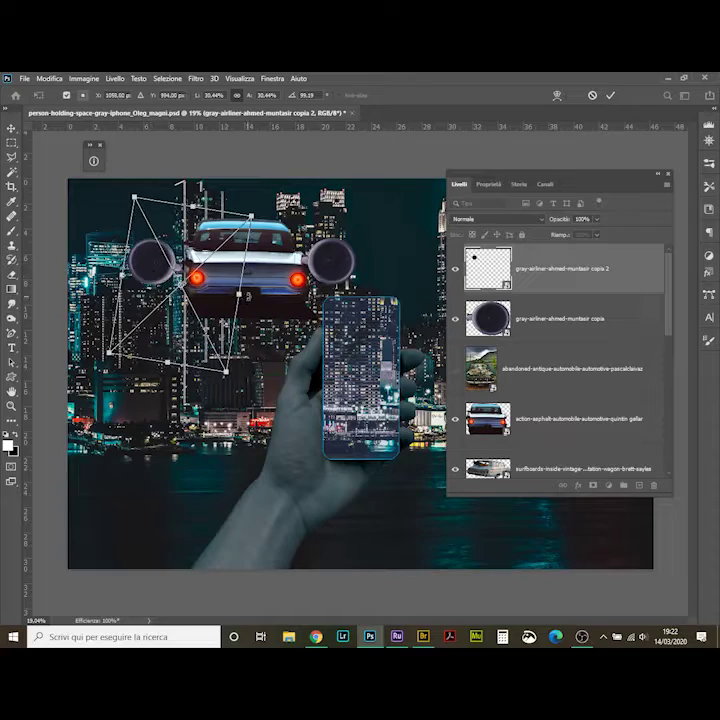
left_click(610, 95)
Open the antique car's smart object and fit it in view.
left_click_drag(458, 184, 230, 185)
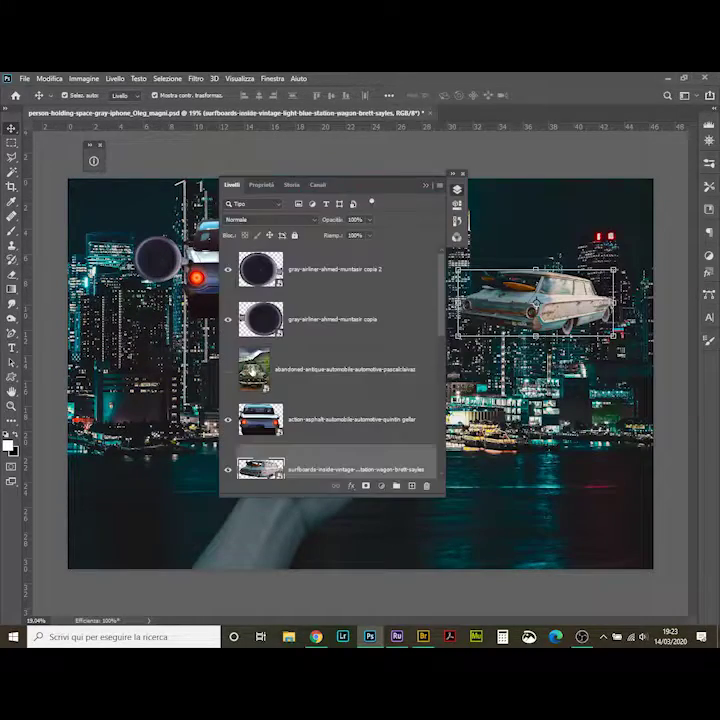
double_click(257, 378)
left_click(688, 131)
key("ctrl+0")
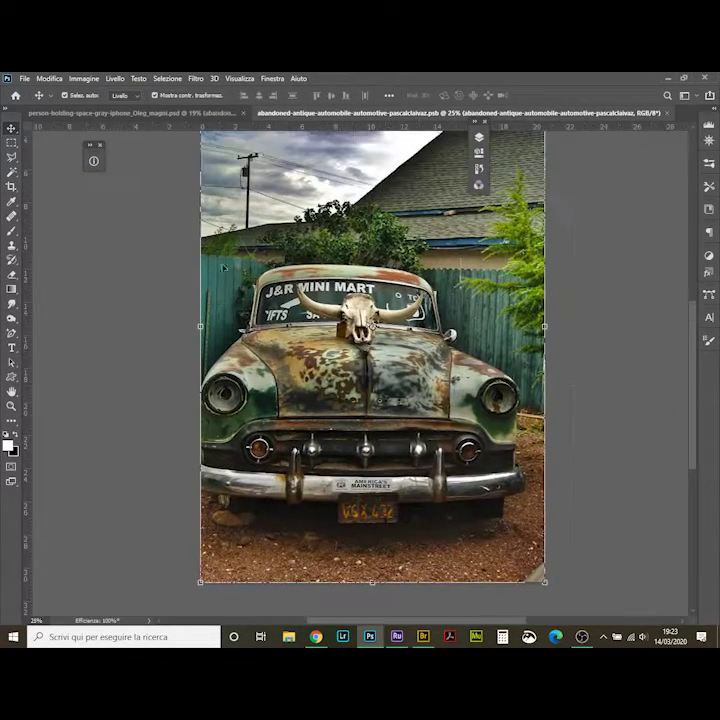
Apply Auto Tone to the car photo and move a copied strip into the empty left side.
left_click(49, 78)
left_click(112, 124)
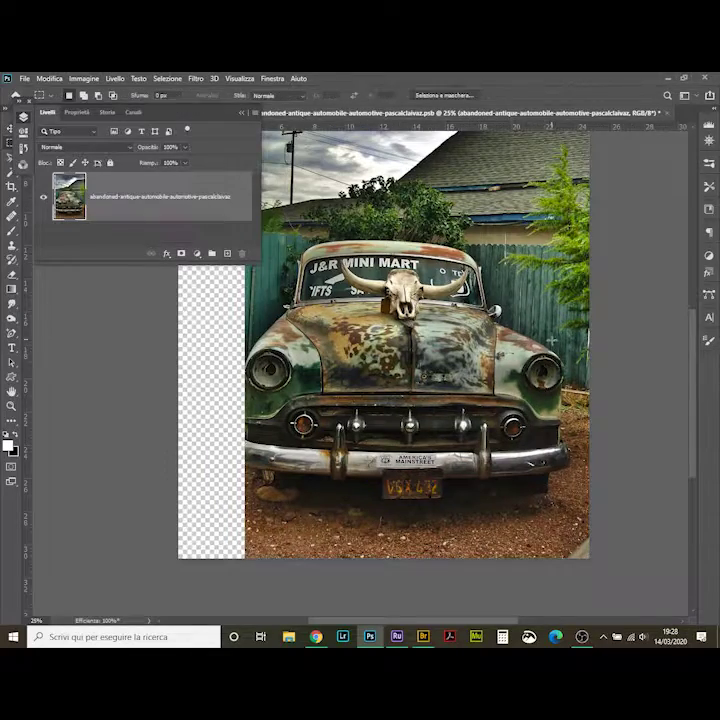
key("ctrl+j")
key("v")
left_click_drag(565, 440, 246, 421)
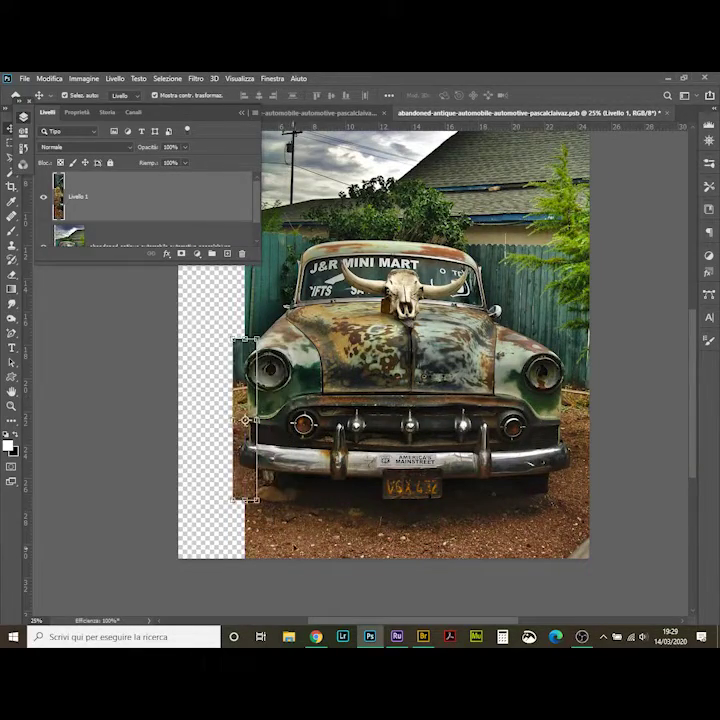
Warp the copied strip to fill the car's missing left side.
key("ctrl+plus")
key("ctrl+minus")
key("ctrl+t")
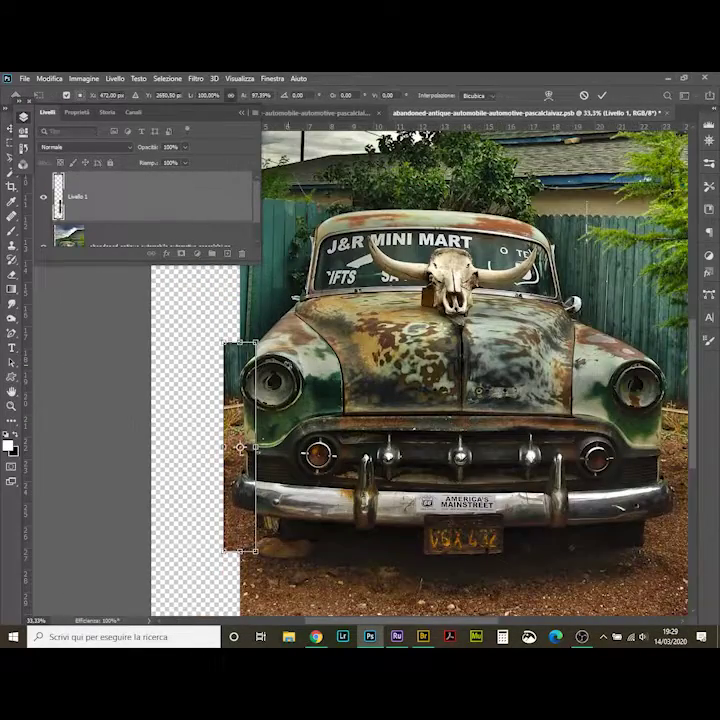
left_click(549, 98)
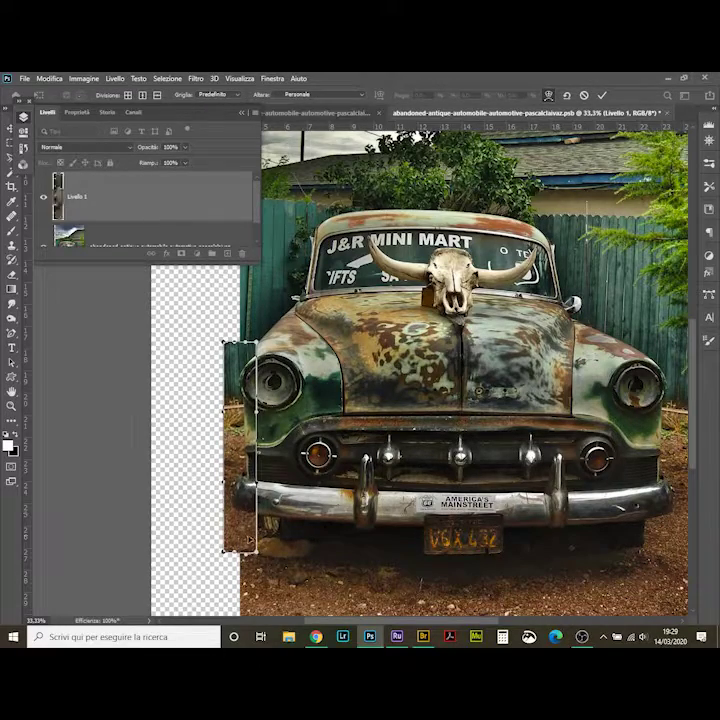
left_click(602, 95)
Duplicate the headlight and rotate it to fit the left side.
key("ctrl+j")
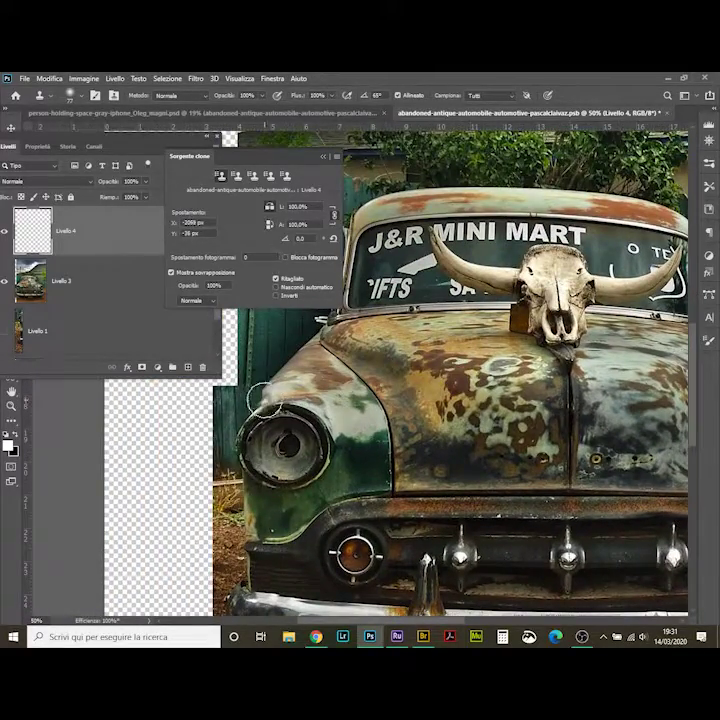
key("ctrl+t")
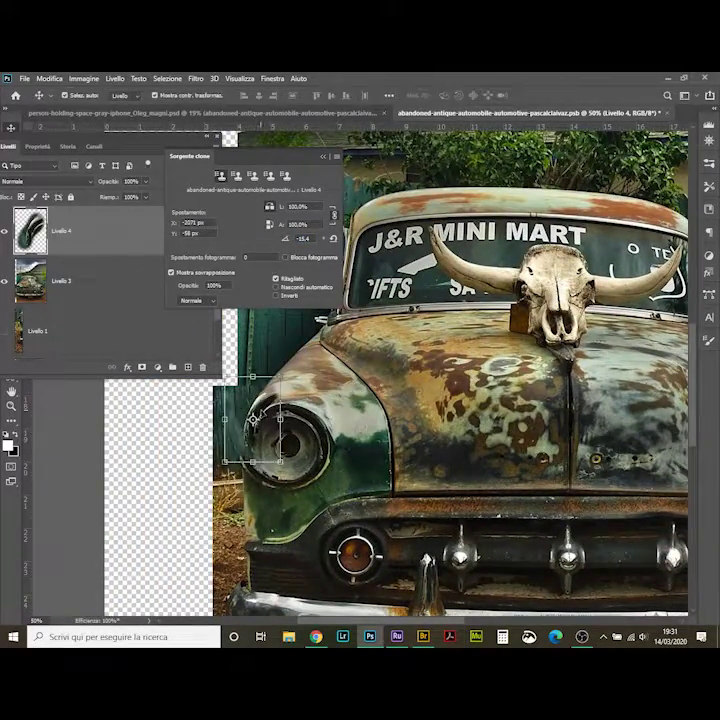
left_click_drag(282, 412, 284, 425)
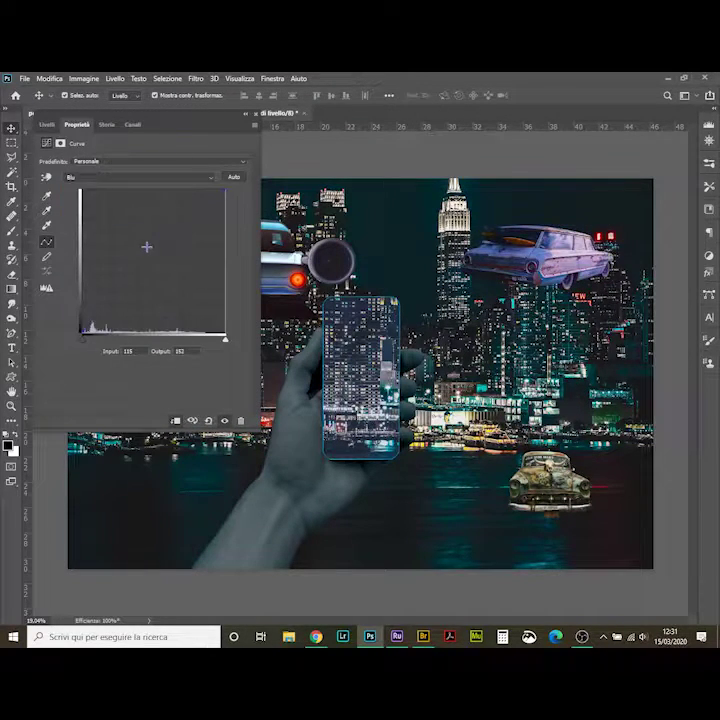
Raise the Green curve and lower the RGB white point to 231.
left_click_drag(147, 284, 145, 248)
key("alt+3")
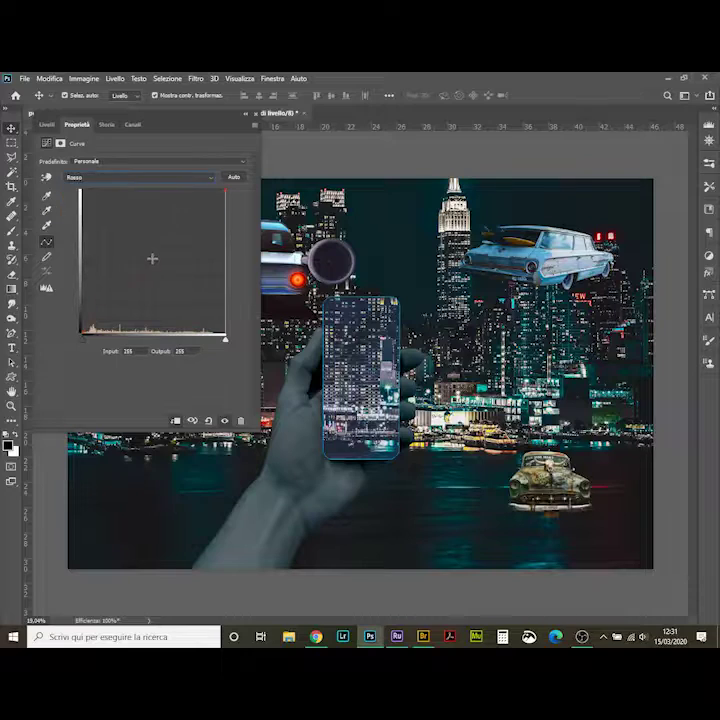
key("alt+2")
left_click_drag(225, 190, 225, 209)
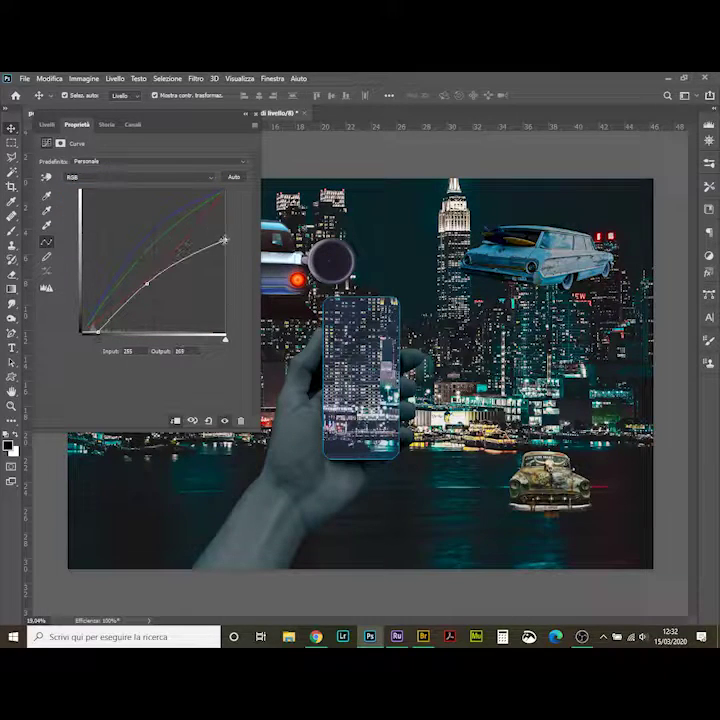
Add a Vibrance adjustment above the station wagon, then a new empty layer.
left_click(47, 124)
left_click(188, 421)
left_click(115, 316)
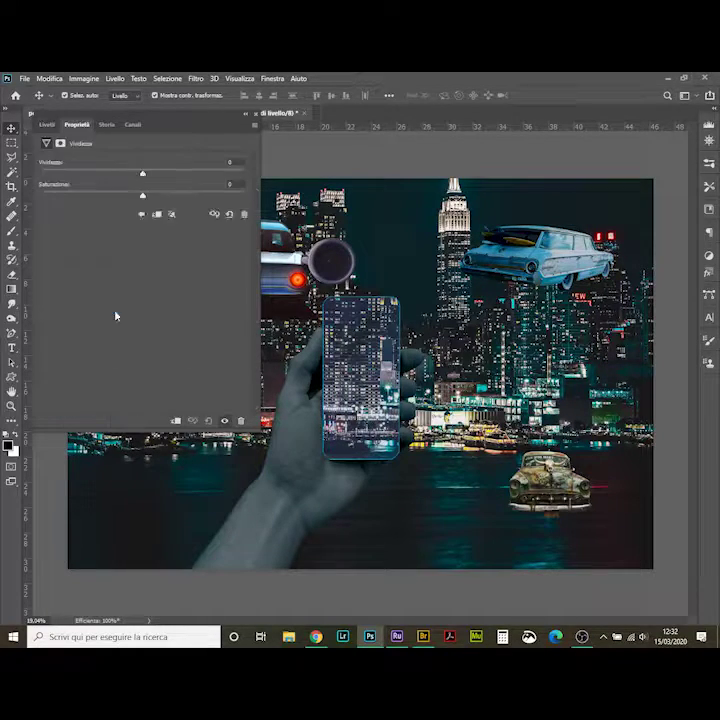
key("F7")
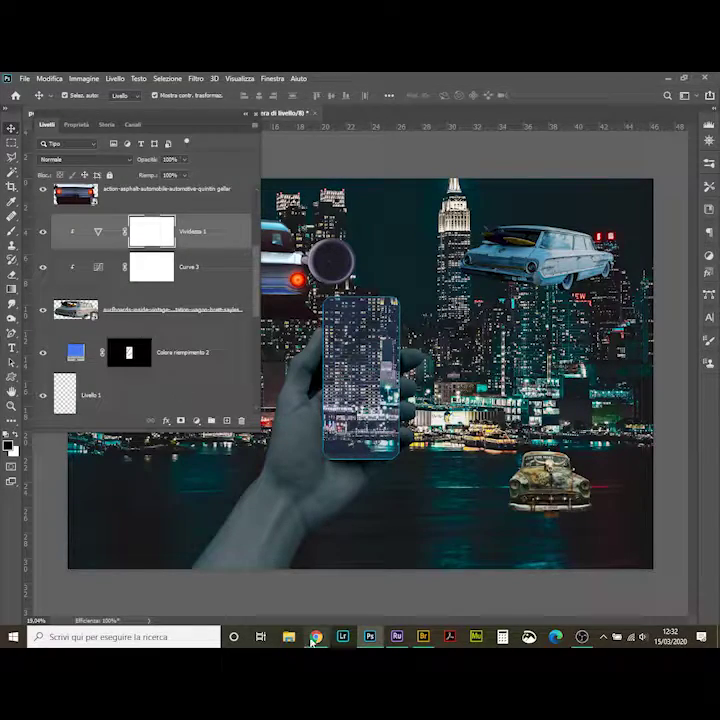
left_click(540, 250)
scroll(610, 235, "up", 4)
key("ctrl+shift+alt+n")
Copy a rectangle of lit skyline buildings to a new top layer.
key("l")
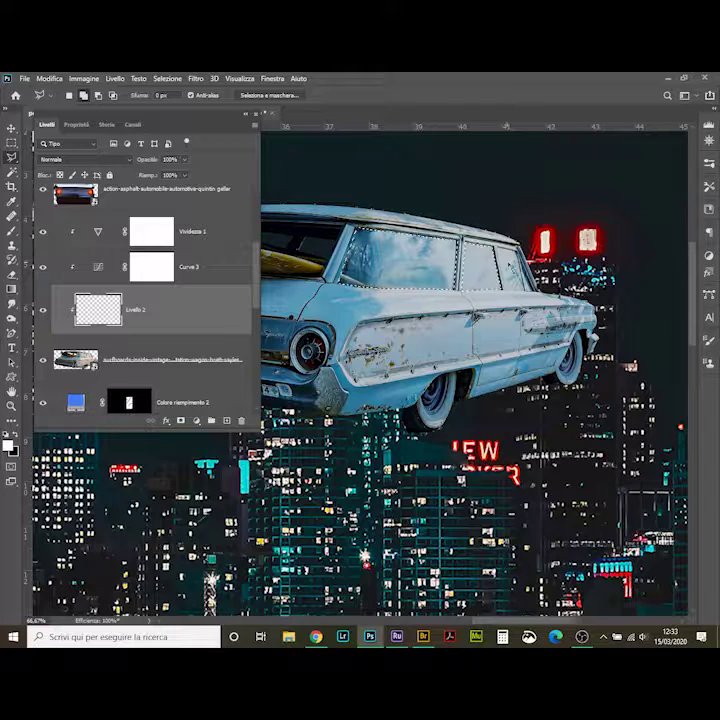
key("alt+bracketleft")
key("alt+bracketleft")
key("alt+bracketleft")
key("m")
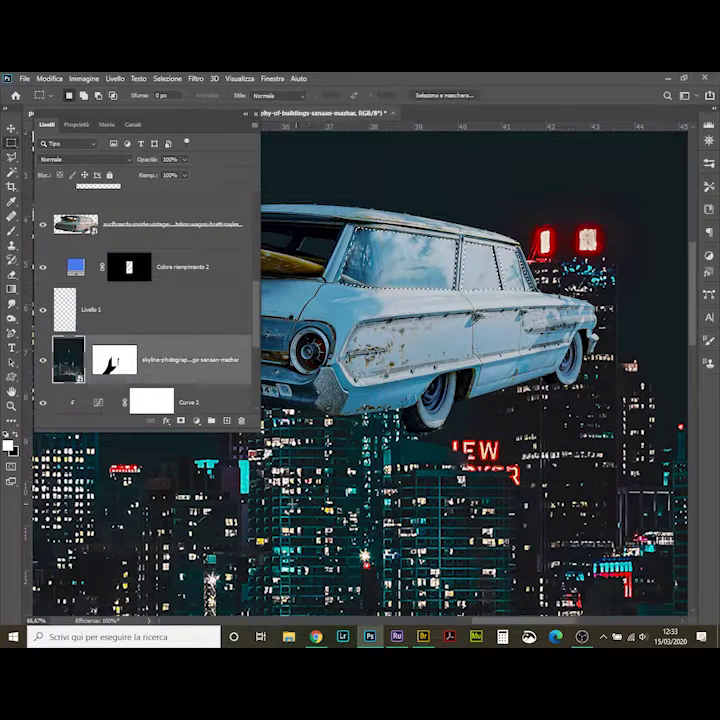
left_click_drag(300, 478, 600, 570)
key("ctrl+j")
key("ctrl+shift+bracketright")
key("ctrl+t")
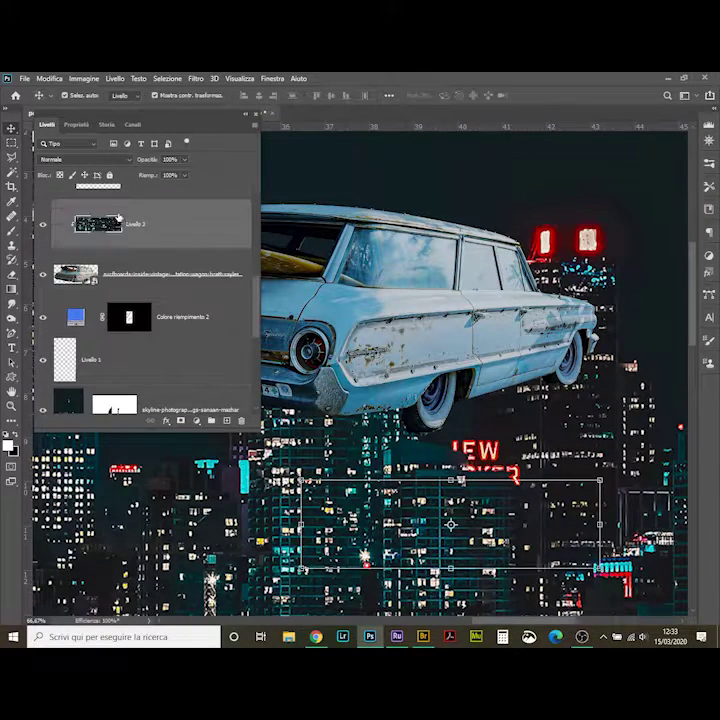
Save the car window selection and copy another skyline patch to the top.
left_click(176, 78)
left_click(176, 78)
left_click(120, 322)
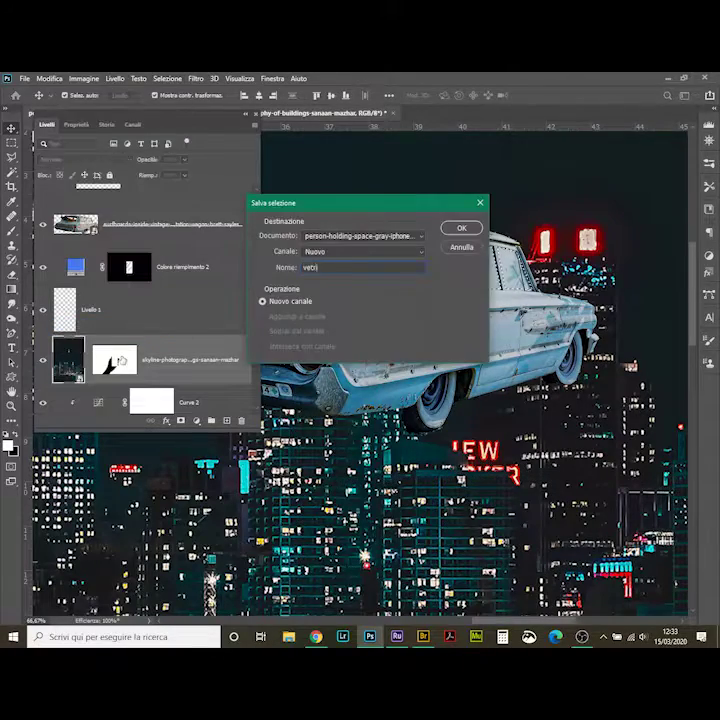
left_click(461, 227)
left_click_drag(275, 495, 532, 568)
key("ctrl+j")
key("ctrl+shift+bracketright")
key("v")
Mask the skyline copy with the saved window selection and position it behind the windows.
left_click(176, 78)
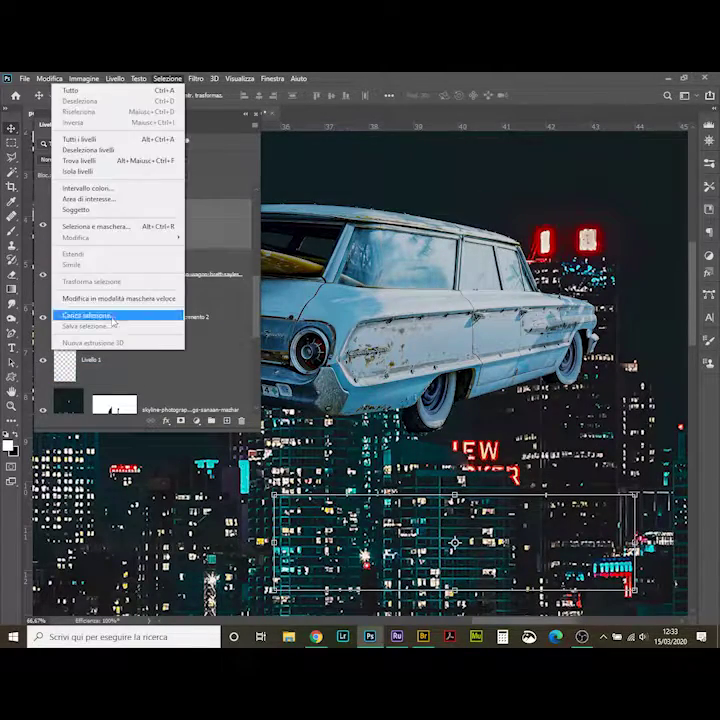
left_click(120, 315)
key("Return")
left_click(181, 420)
left_click(126, 208)
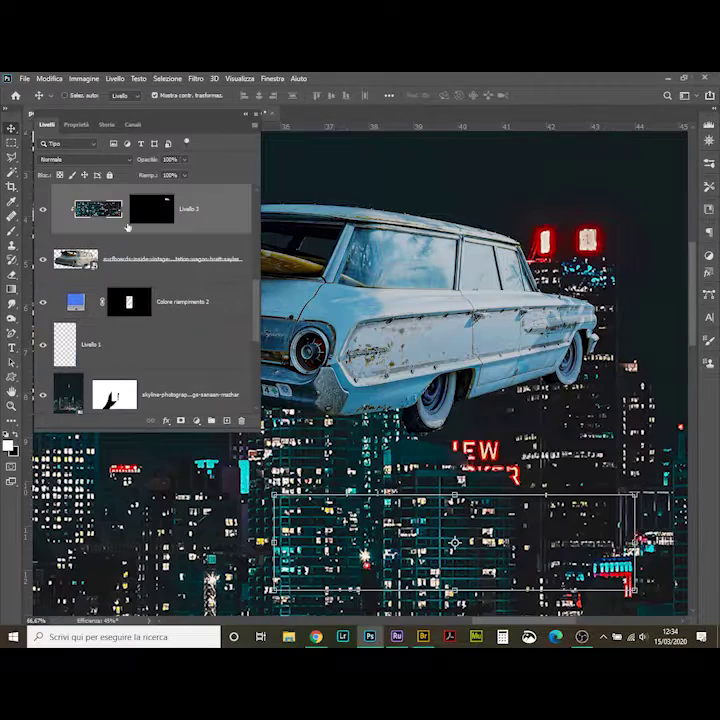
left_click_drag(378, 597, 388, 295)
Skew the skyline to the windows' perspective and blend it with Soft Light.
key("ctrl+t")
left_click_drag(643, 286, 578, 287)
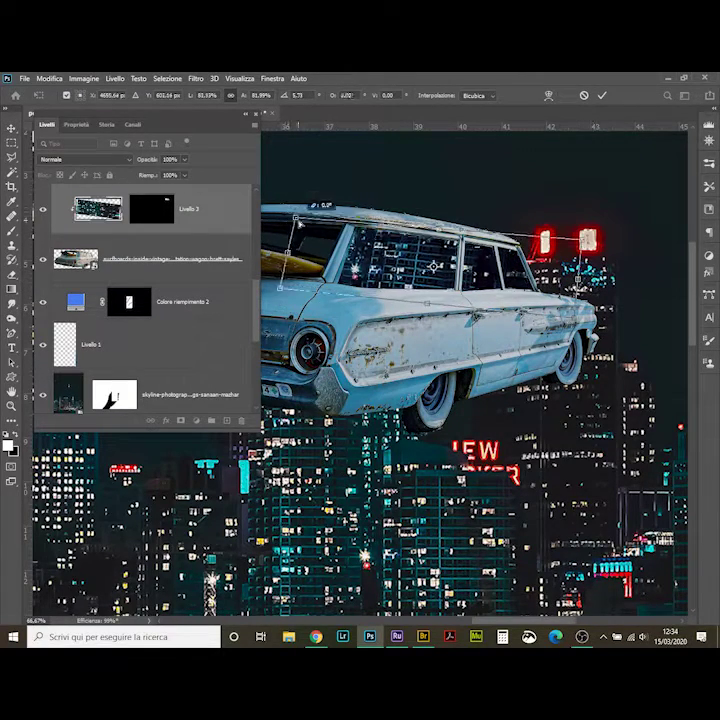
left_click(602, 95)
left_click(85, 159)
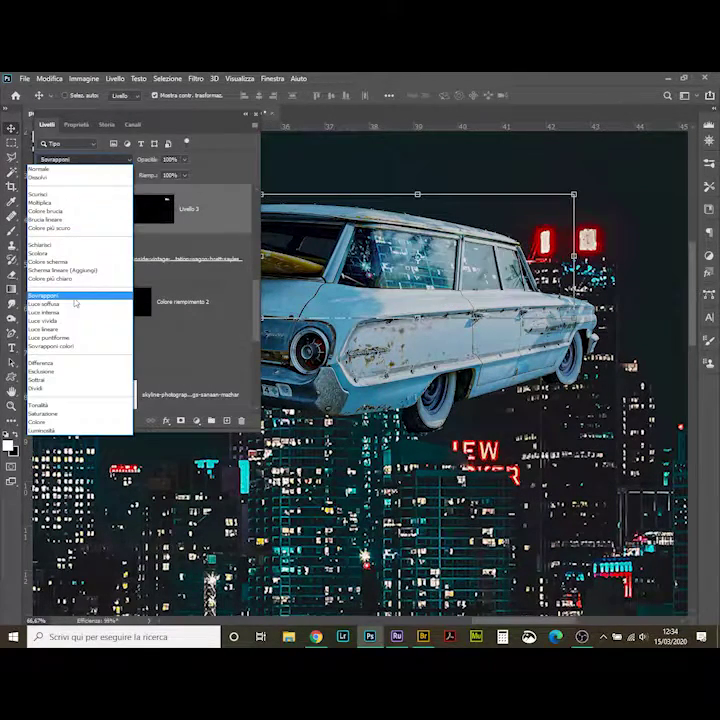
left_click(75, 306)
Add a Curves adjustment to darken the car and fit the composite in view.
left_click(196, 420)
left_click(105, 292)
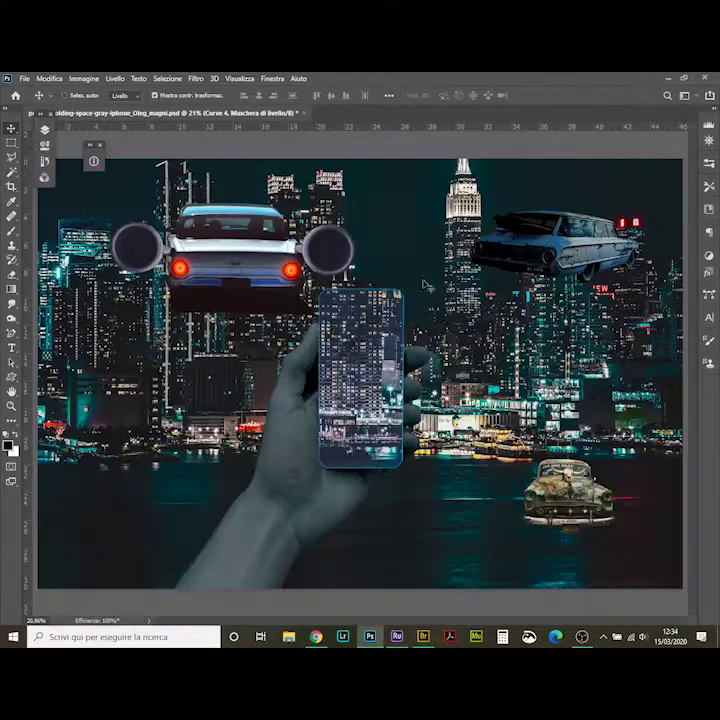
scroll(427, 285, "up", 3)
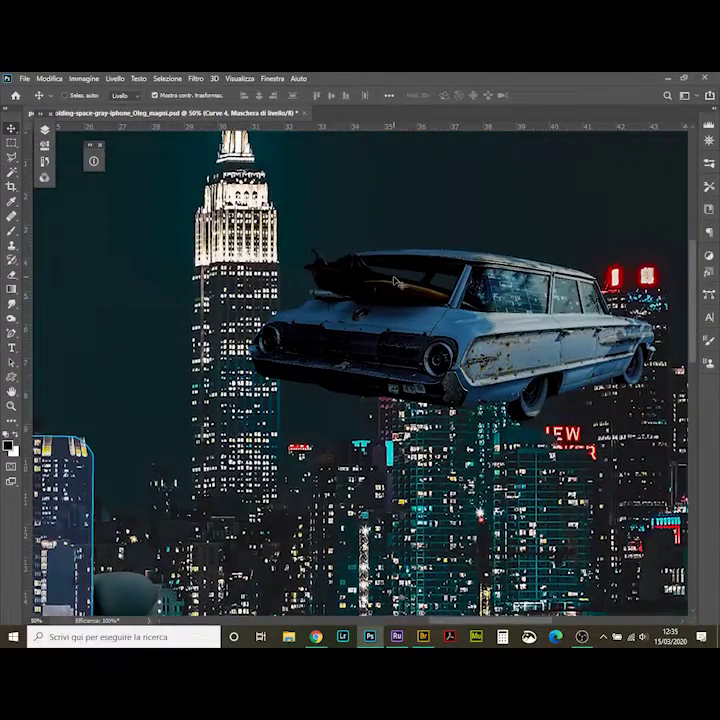
key("ctrl+0")
Add a new empty layer above the Vibrance adjustment layer.
key("F7")
key("b")
scroll(468, 243, "up", 2)
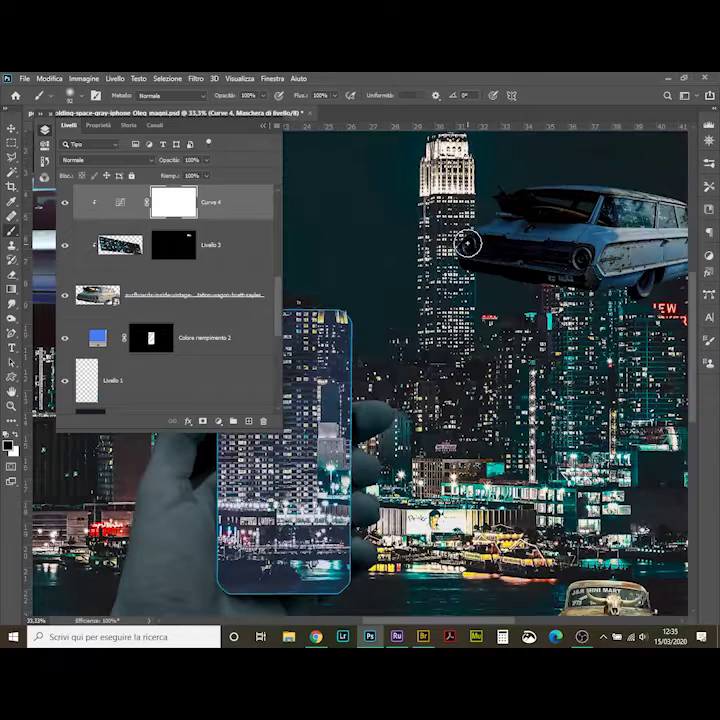
key("alt+bracketright")
key("alt+bracketright")
key("alt+bracketright")
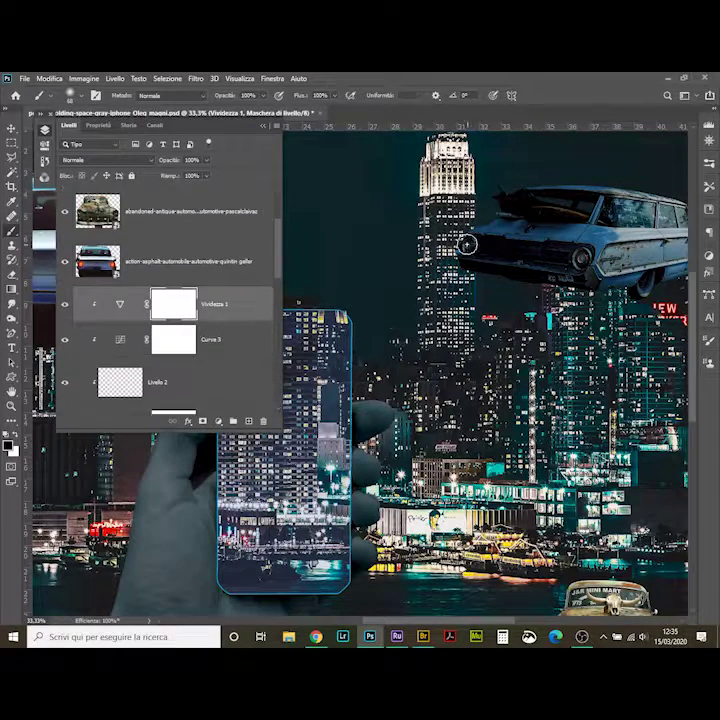
key("ctrl+shift+alt+n")
Select the saved work path behind the car.
key("p")
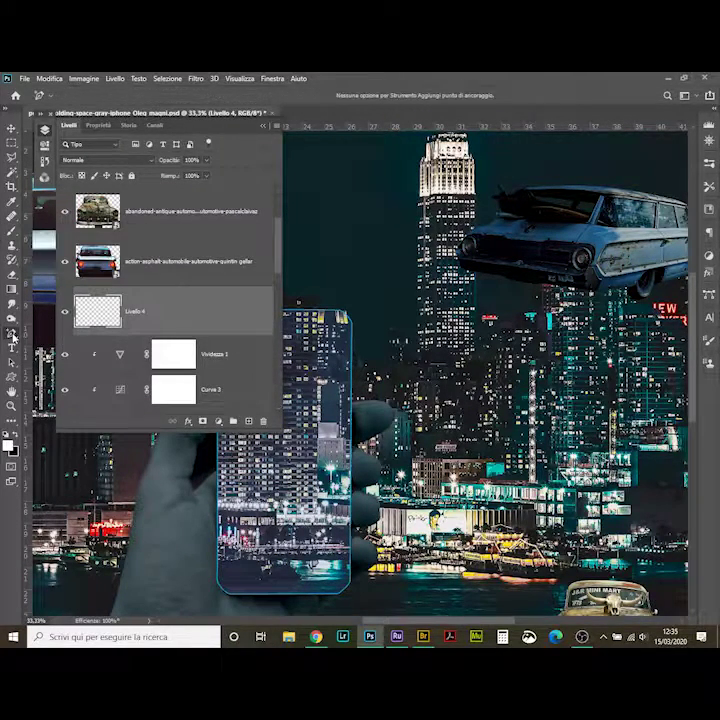
left_click(12, 334)
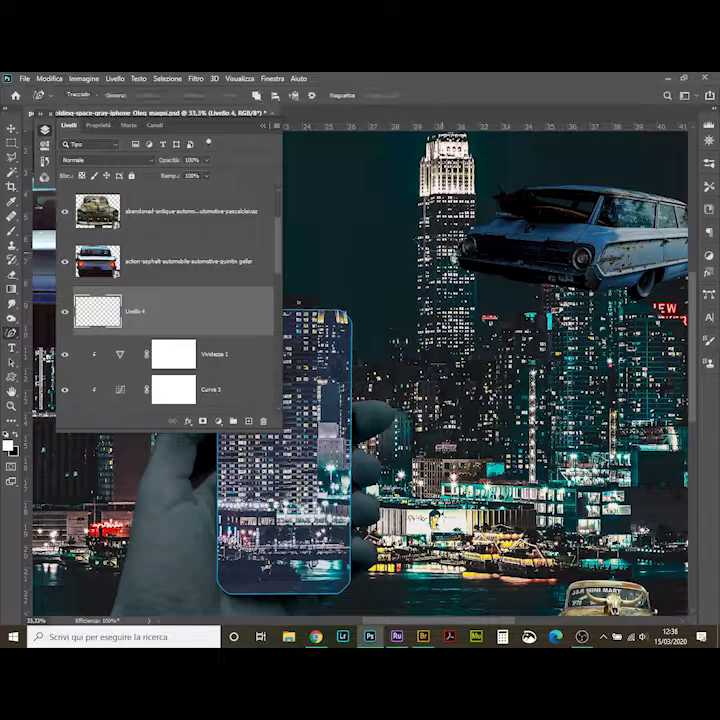
left_click(700, 307)
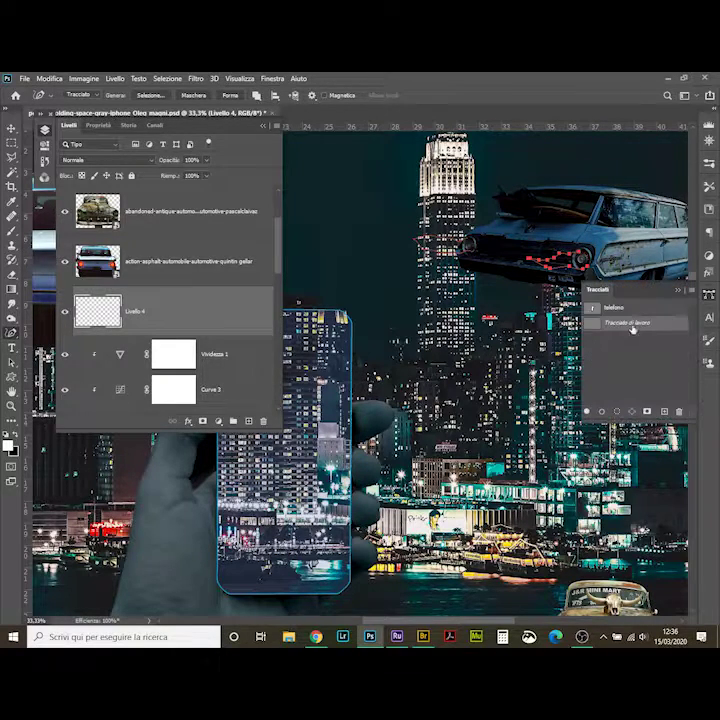
left_click(196, 78)
Set a single flame along the path with a darker red-orange colour.
left_click(230, 258)
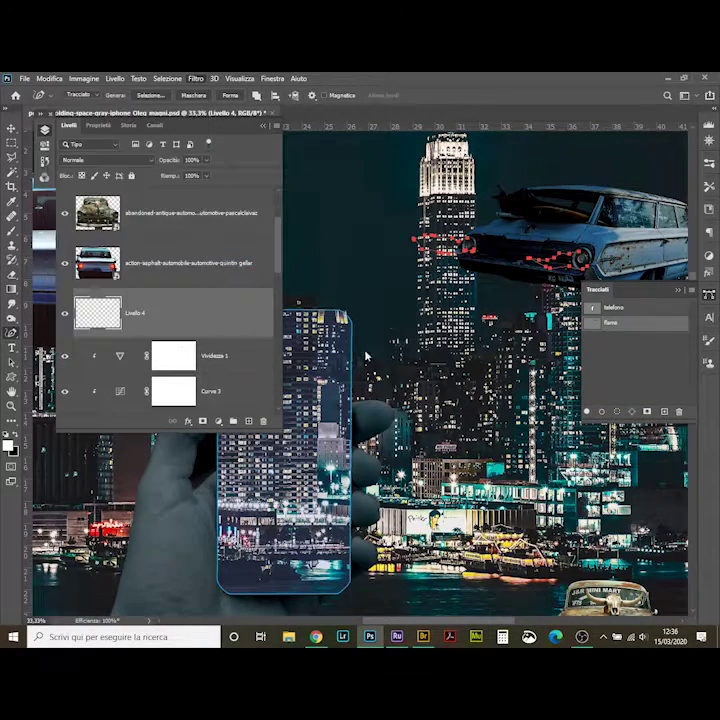
key("Down")
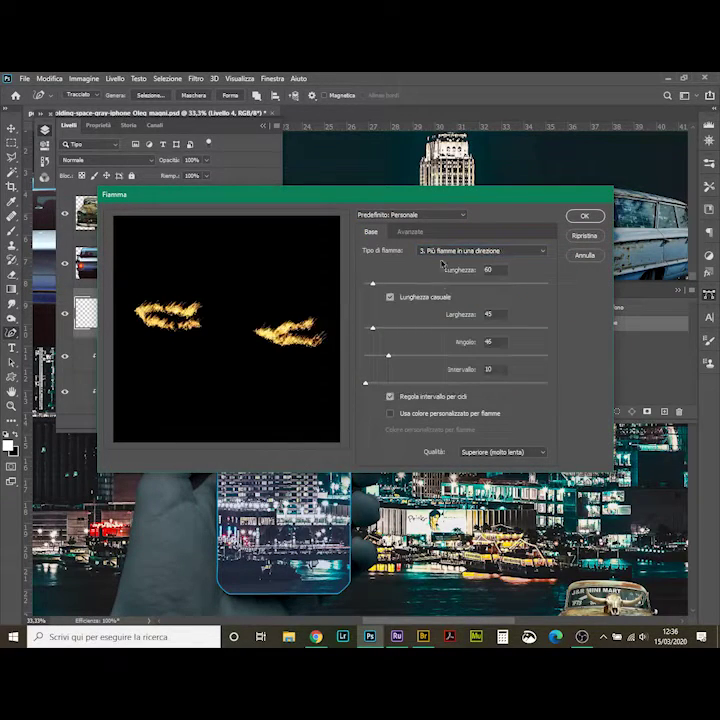
left_click(445, 251)
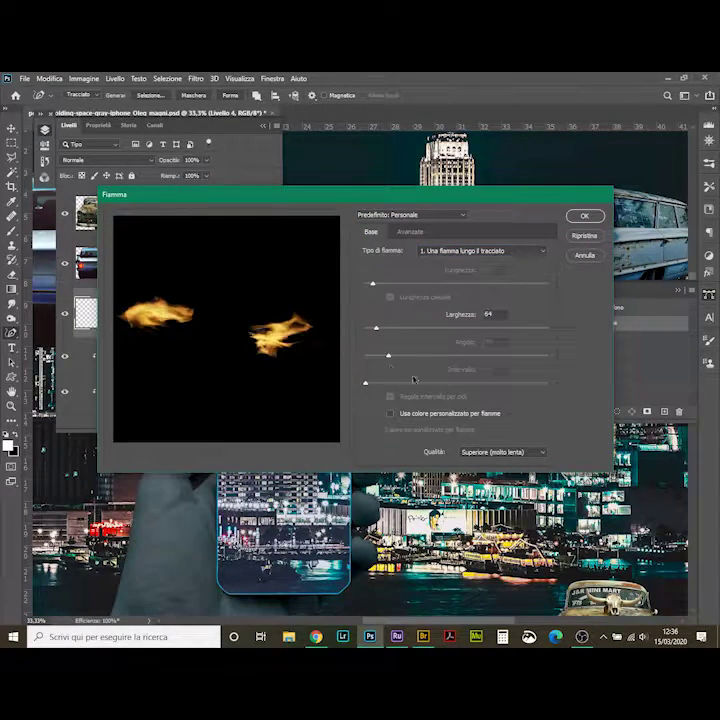
left_click(490, 430)
key("Return")
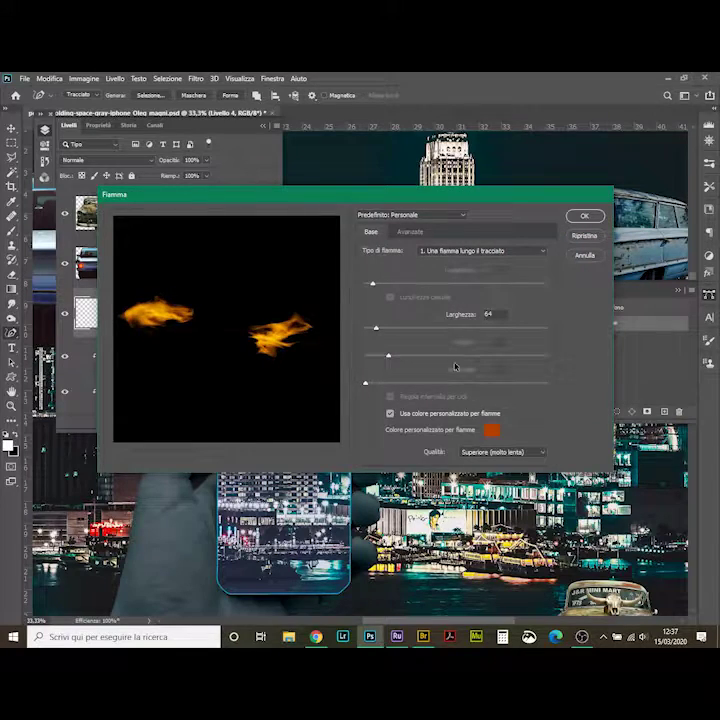
In Advanced settings keep Normal style, tick Random Shapes, lower intensity, and render the flames.
left_click(410, 231)
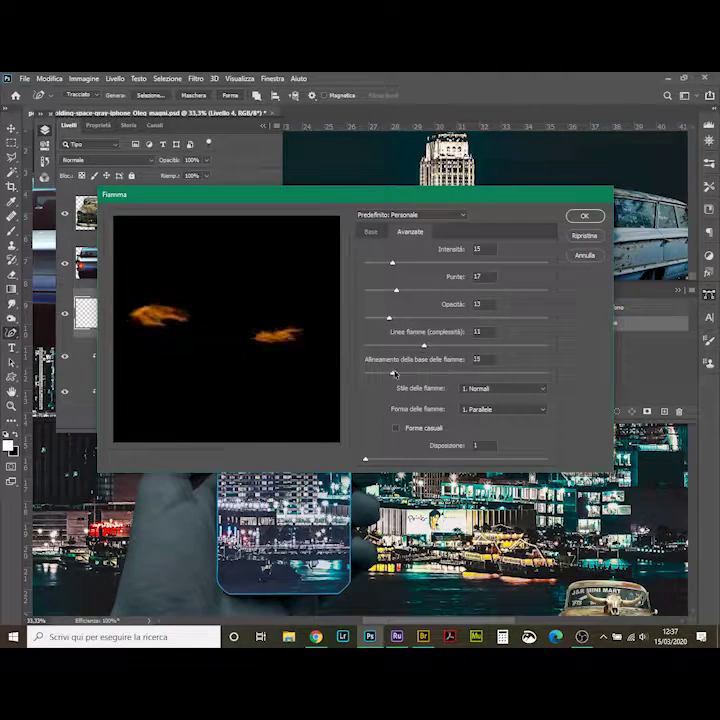
left_click(503, 409)
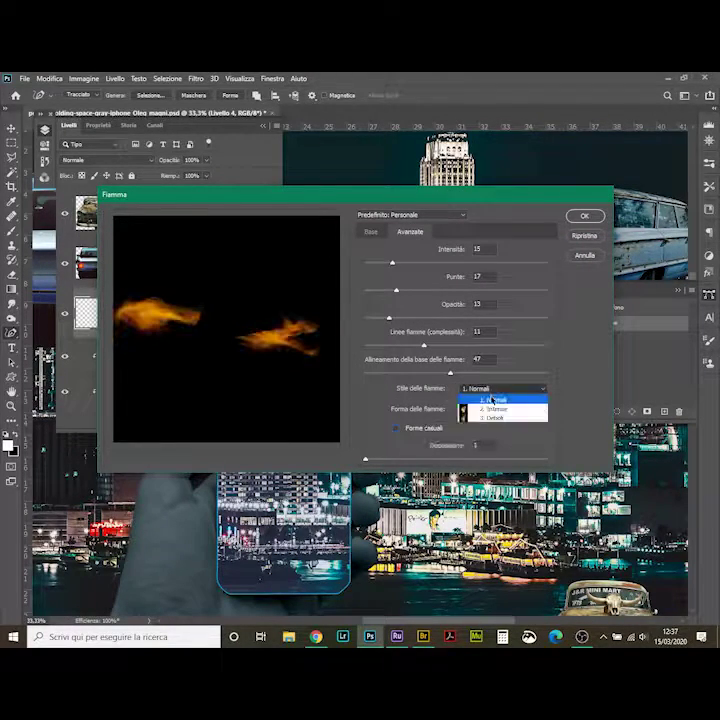
left_click(500, 414)
key("Down")
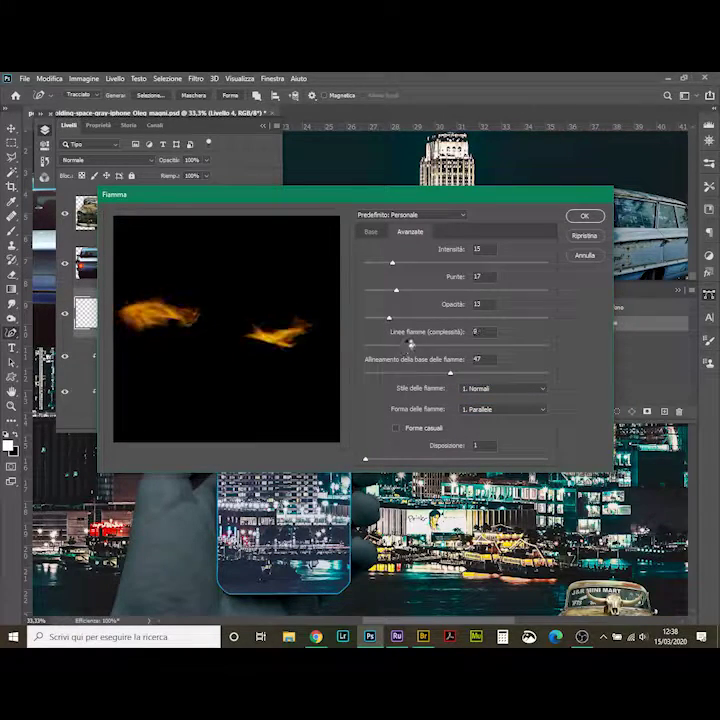
left_click_drag(365, 459, 441, 464)
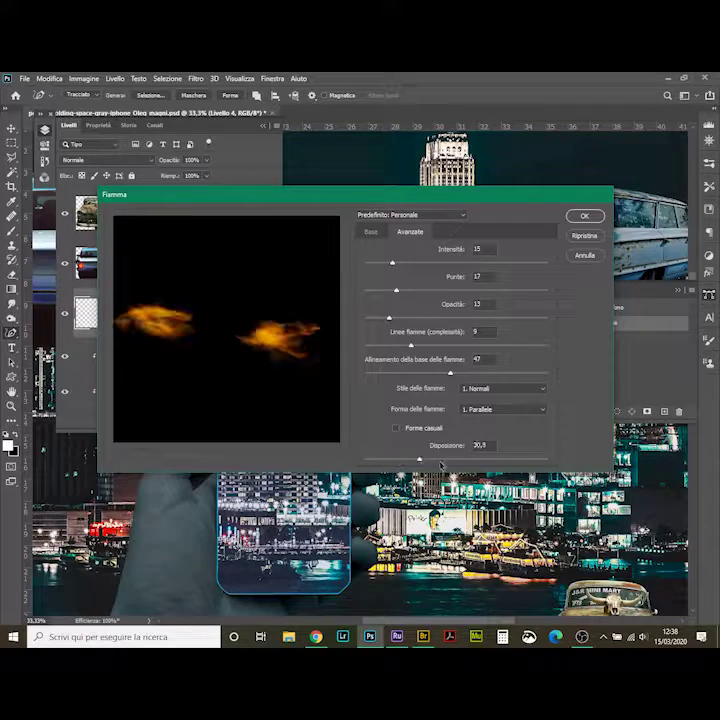
left_click(398, 429)
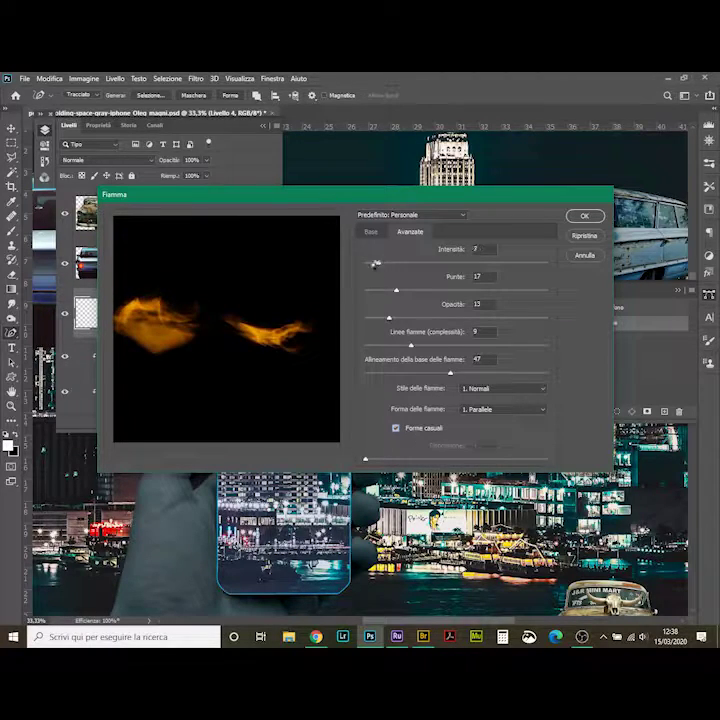
mouse_move(375, 263)
left_mouse_down()
mouse_move(418, 263)
mouse_move(410, 317)
mouse_move(488, 345)
left_mouse_up()
mouse_move(450, 372)
left_mouse_down()
mouse_move(403, 374)
mouse_move(500, 370)
mouse_move(423, 370)
left_mouse_up()
left_click(585, 216)
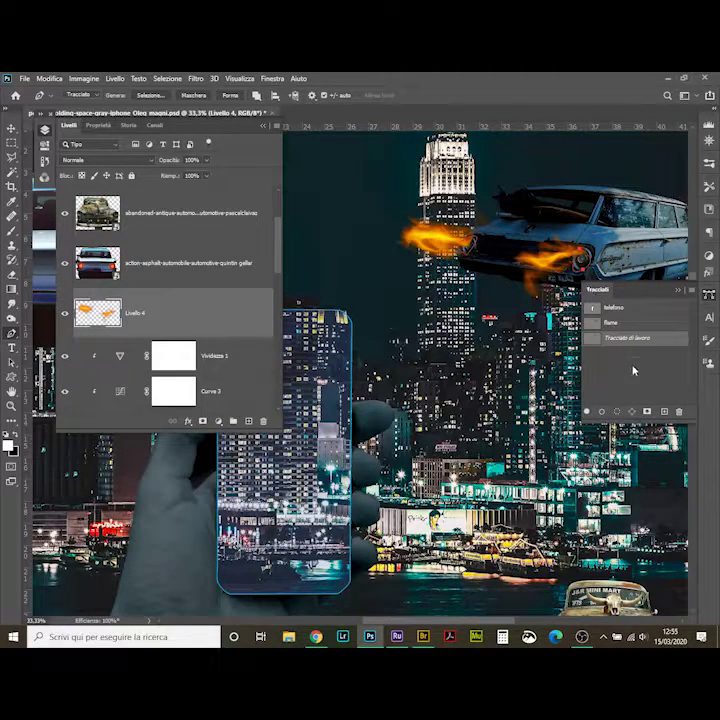
Re-render the flames as several flames in one direction with Normal style.
left_click(196, 78)
left_click(240, 257)
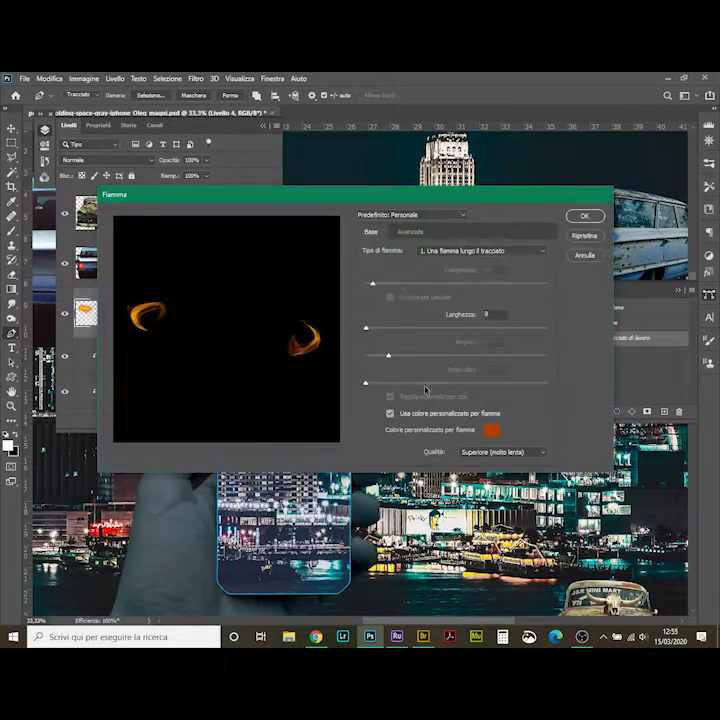
left_click(408, 231)
left_click(503, 388)
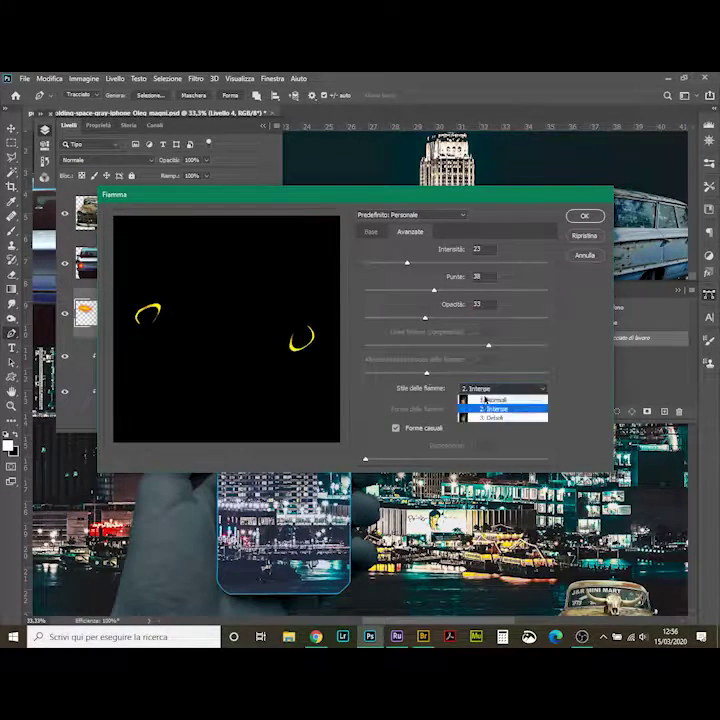
left_click(396, 428)
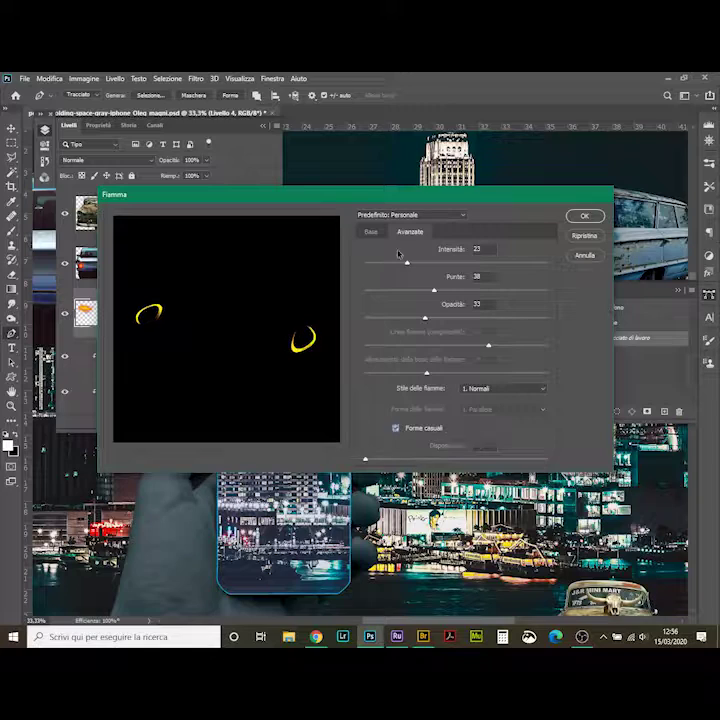
left_click(370, 231)
left_click(444, 251)
left_click(445, 268)
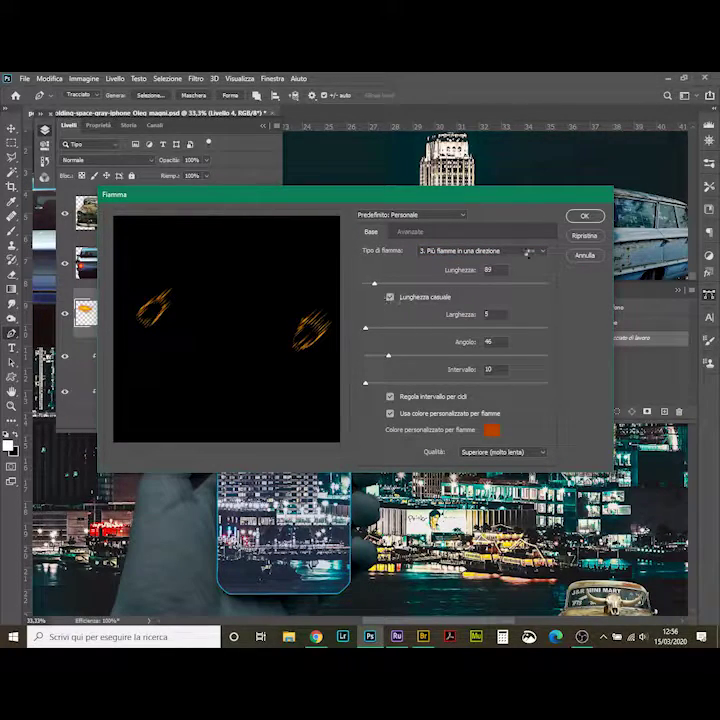
left_click(584, 216)
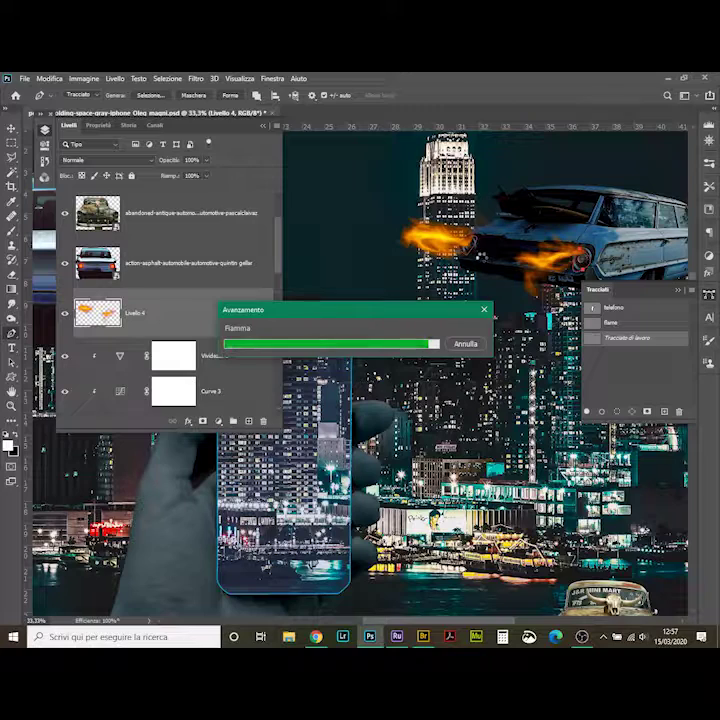
On a new layer, render flames following the path direction.
key("ctrl+shift+alt+n")
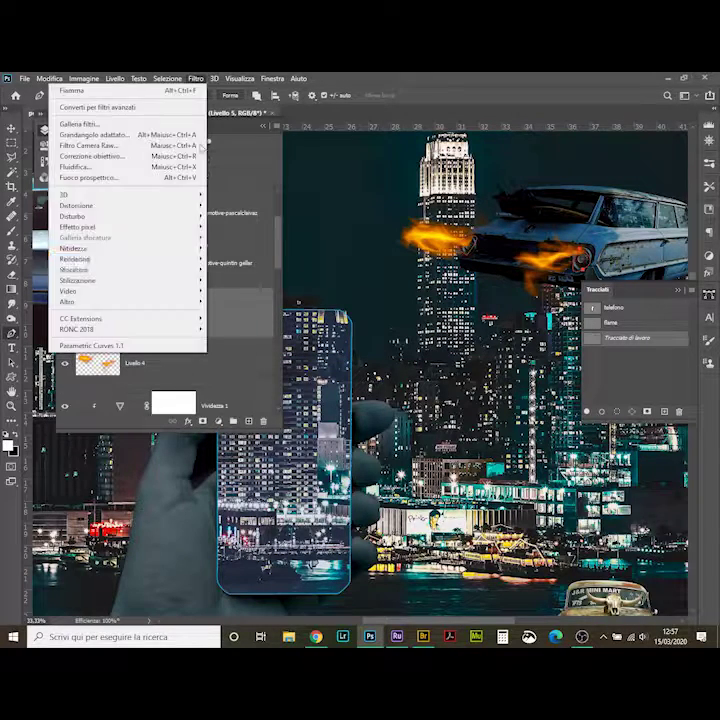
key("ctrl+alt+f")
left_click(480, 250)
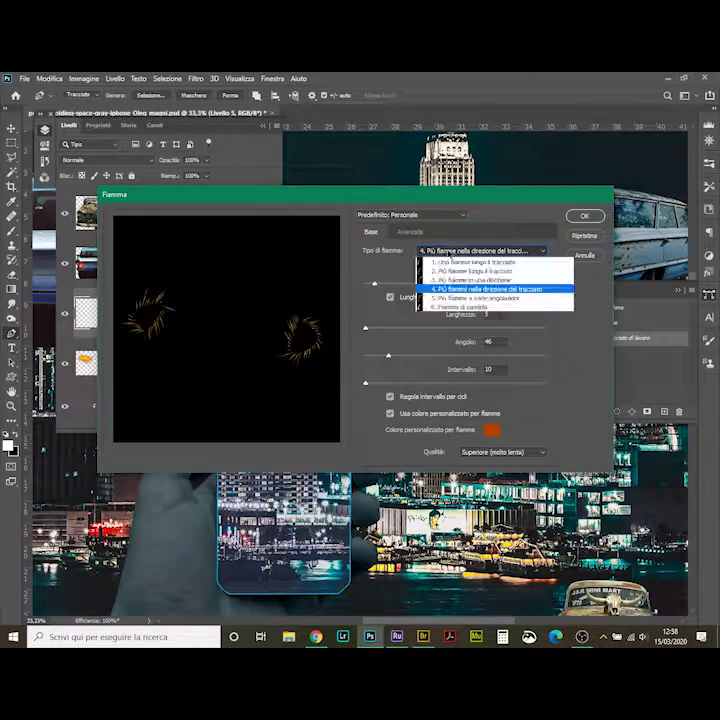
left_click(470, 297)
left_click(480, 250)
left_click(447, 297)
left_click(585, 216)
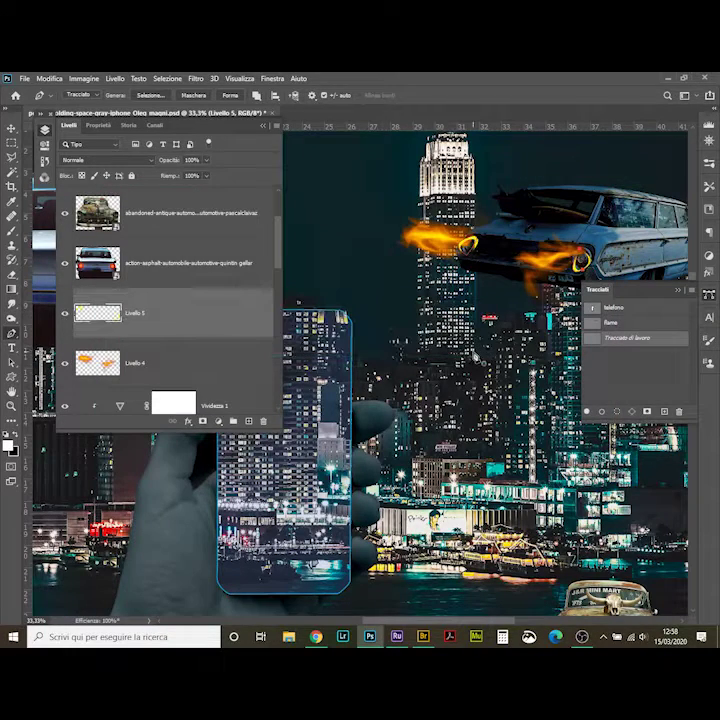
left_click(105, 160)
Add new glow layers, one in Sovrapponi mode, with brush opacity 56%.
left_click(61, 169)
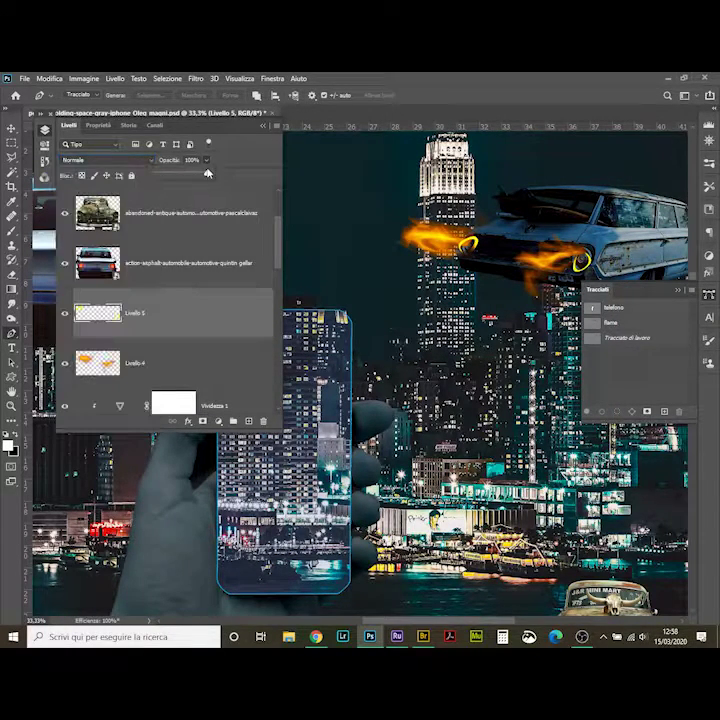
key("ctrl+shift+alt+n")
key("b")
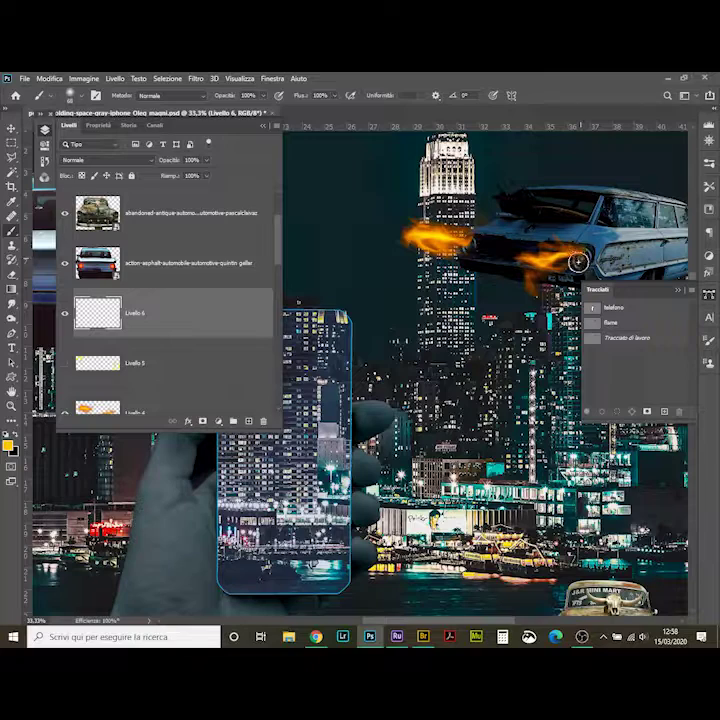
key("ctrl+shift+alt+n")
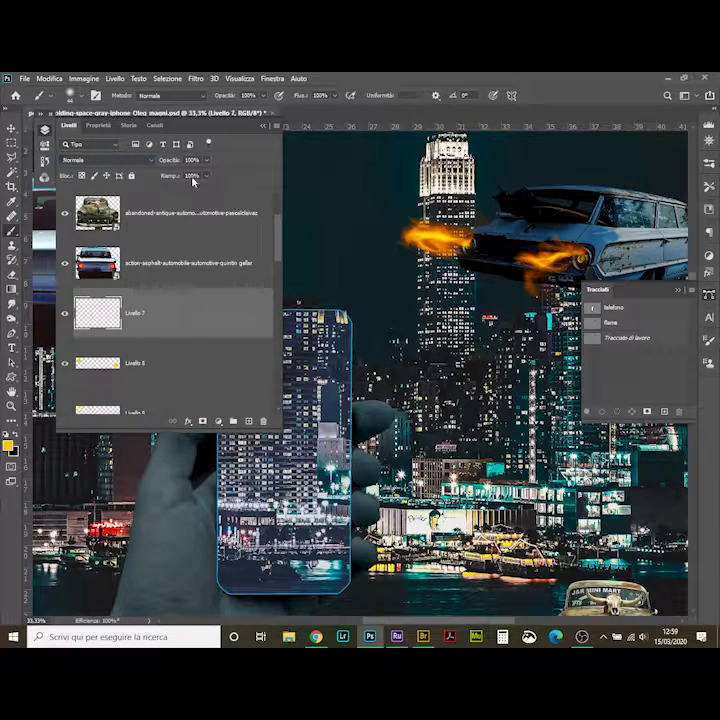
left_click(105, 160)
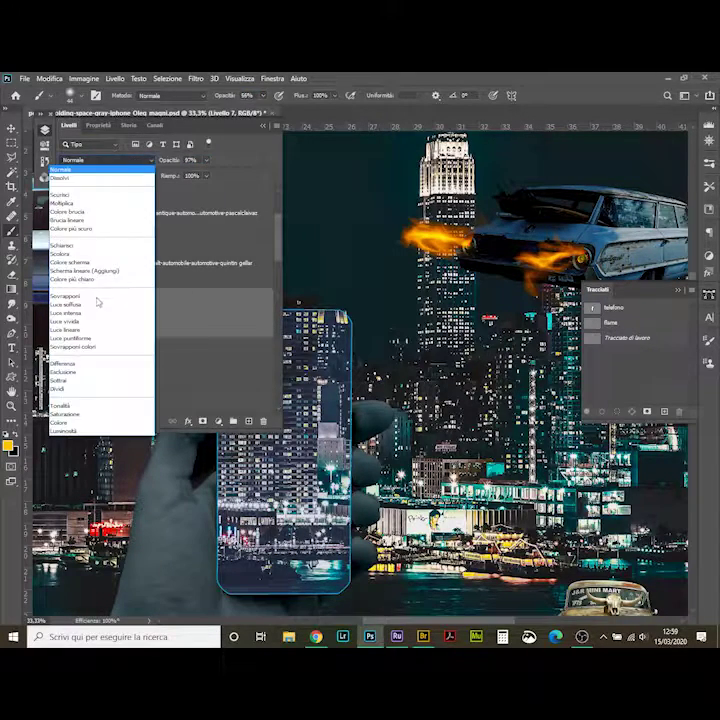
left_click(97, 297)
key("5")
key("6")
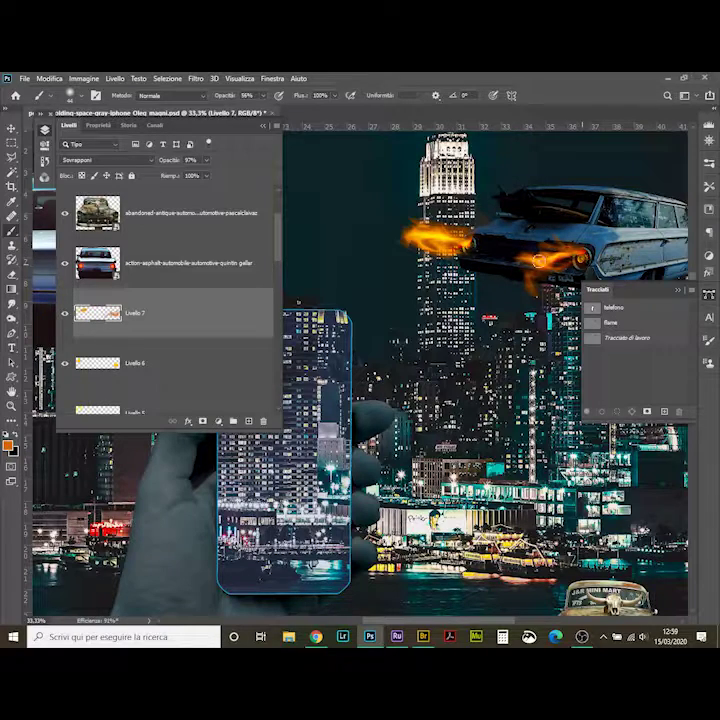
Add a Scherma lineare (Aggiungi) glow layer with a mask and soften it with blur.
key("ctrl+shift+alt+n")
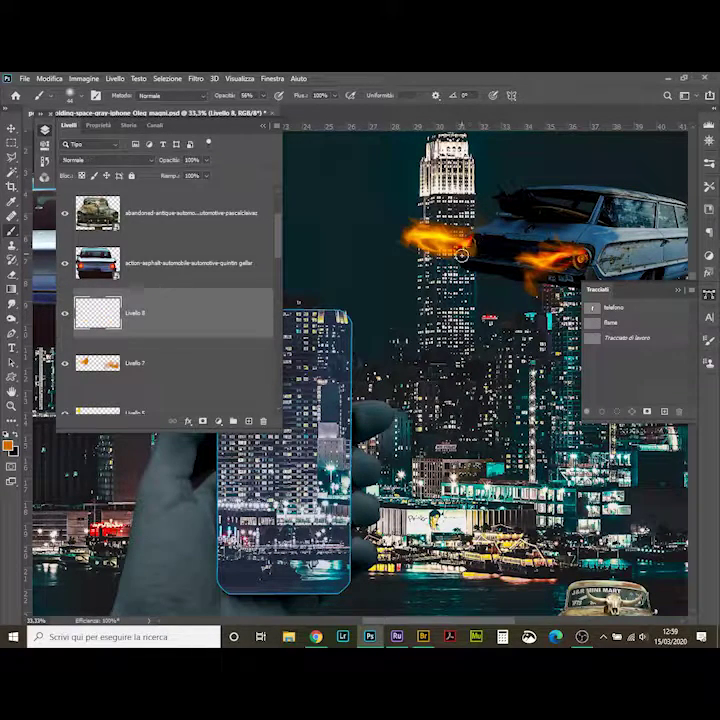
key("ctrl+shift+alt+n")
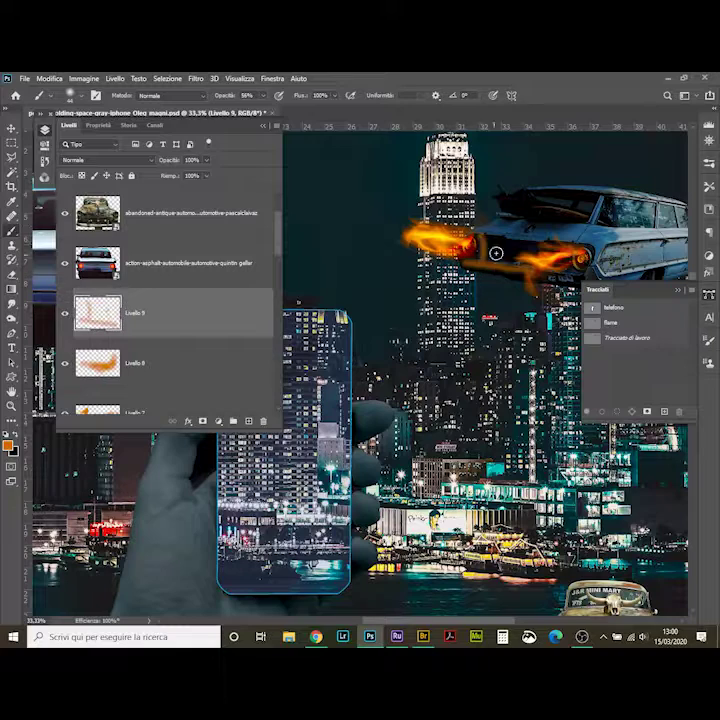
left_click(128, 162)
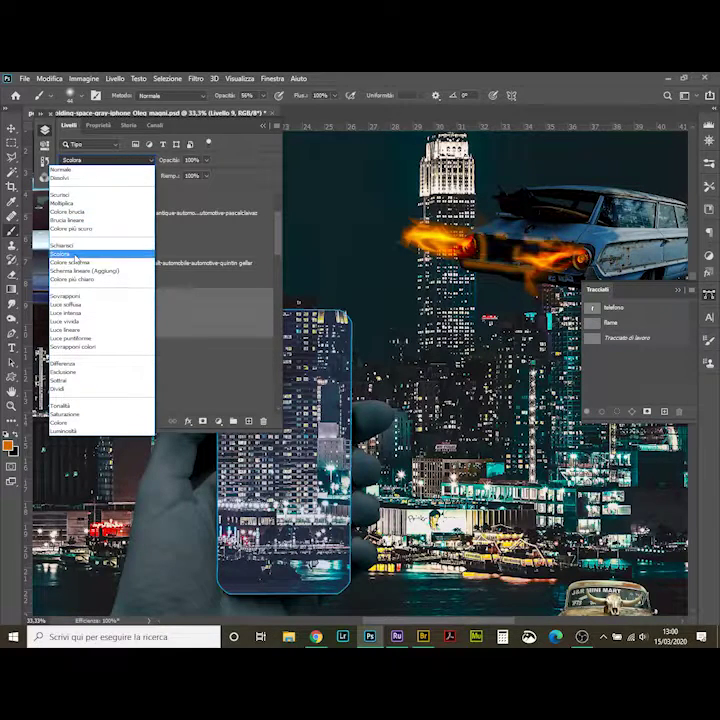
left_click(90, 265)
left_click(203, 422)
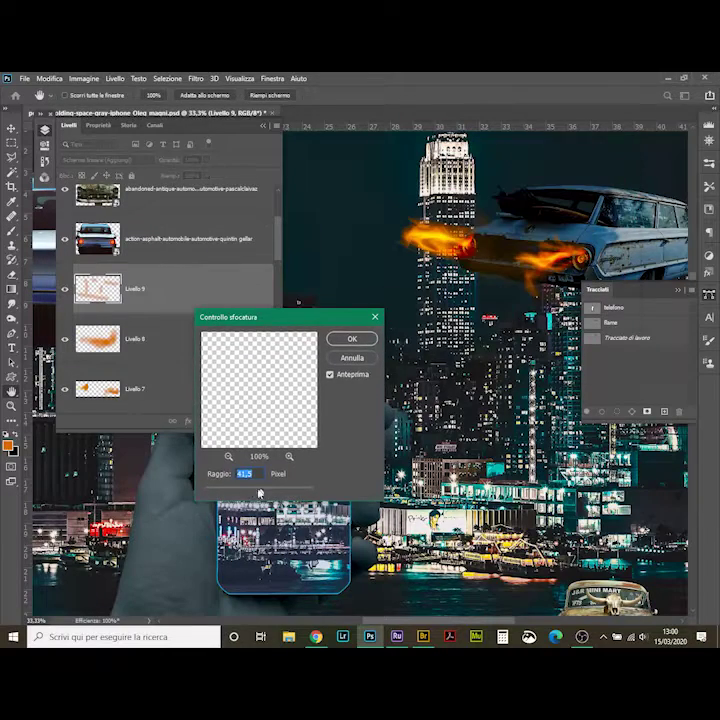
left_click(350, 339)
Select the surfboards car layer in the layer stack.
scroll(170, 300, "down", 5)
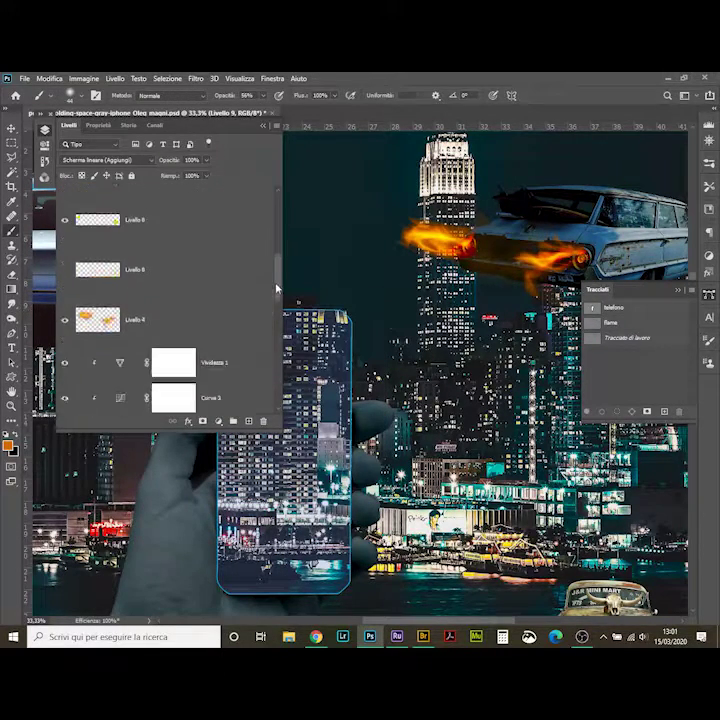
scroll(170, 300, "down", 2)
left_click(173, 304)
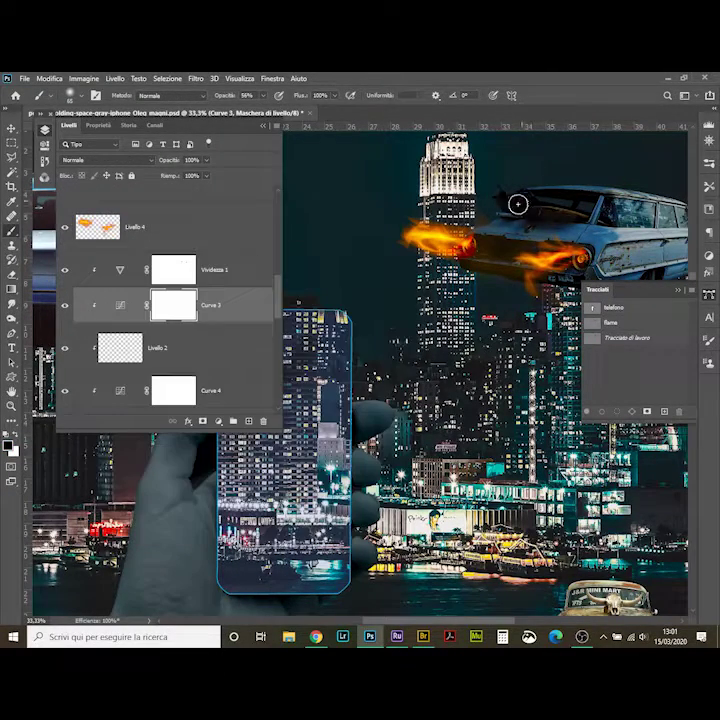
scroll(64, 297, "down", 2)
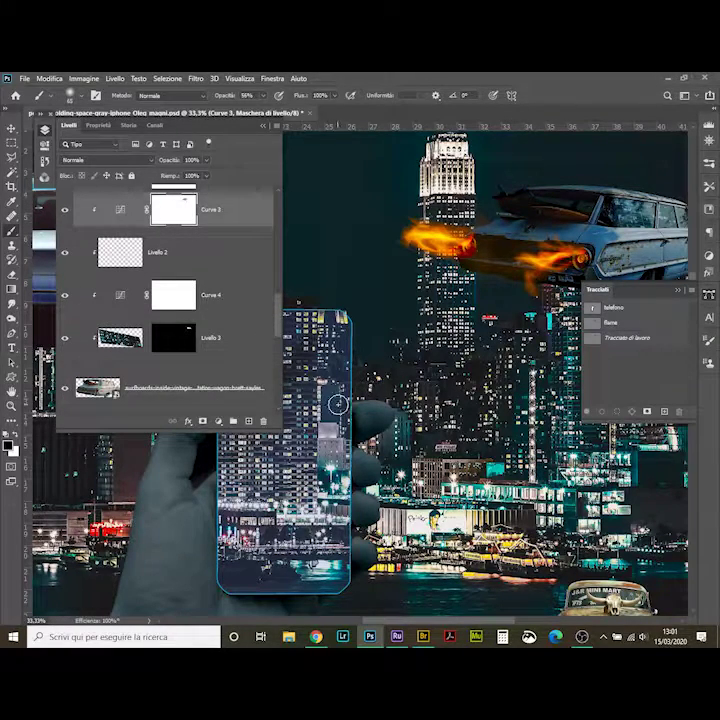
scroll(481, 262, "down", 3)
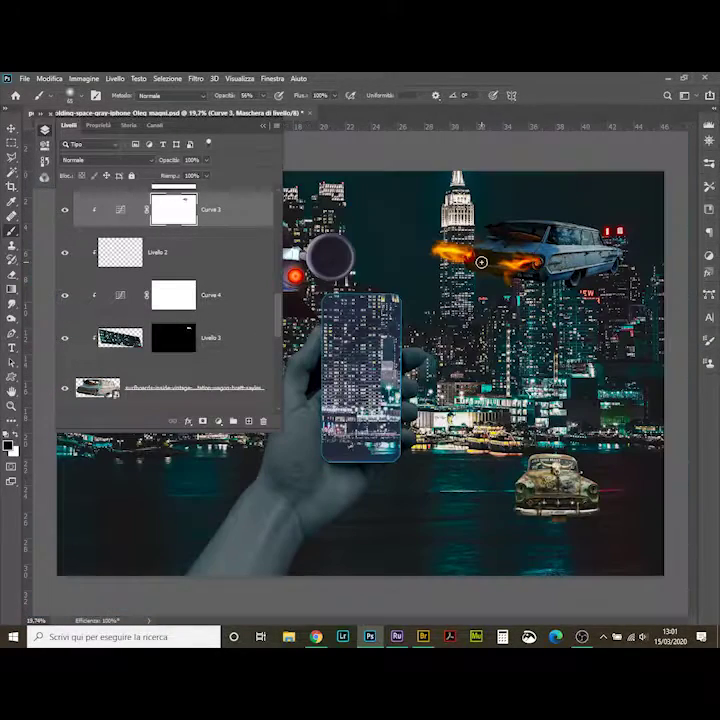
left_click(180, 387)
Apply a Path Blur with Rear Sync Flash and Centered Blur to the car.
left_click(196, 78)
left_click(236, 265)
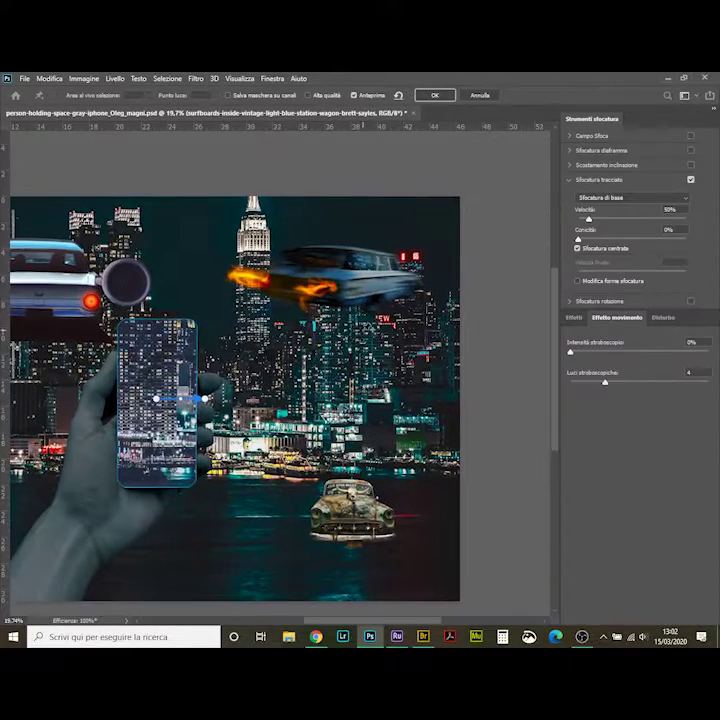
left_click(600, 197)
left_click(596, 210)
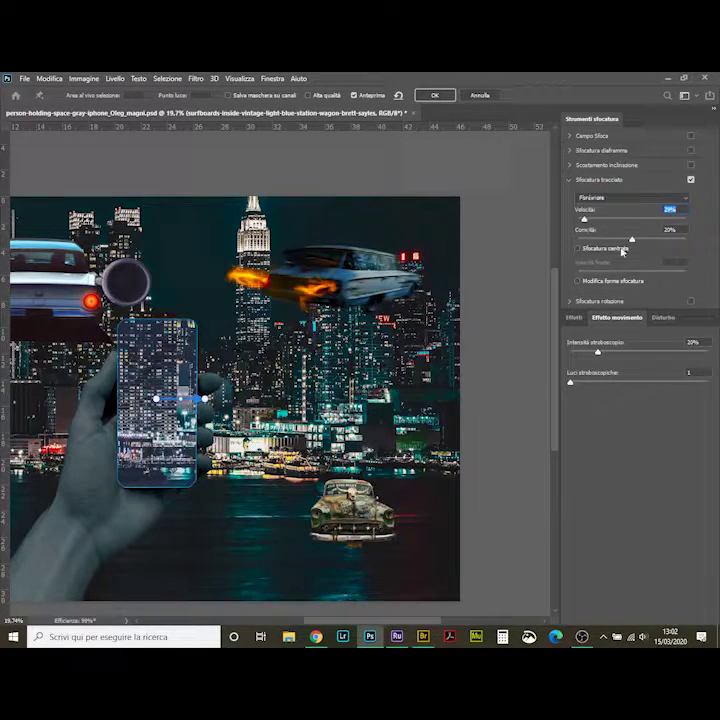
left_click(622, 250)
left_click(605, 199)
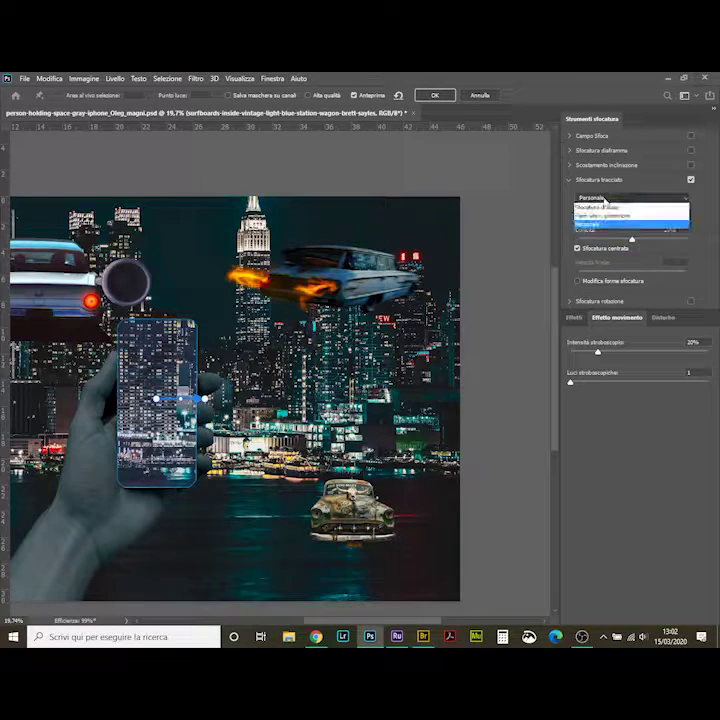
left_click(437, 95)
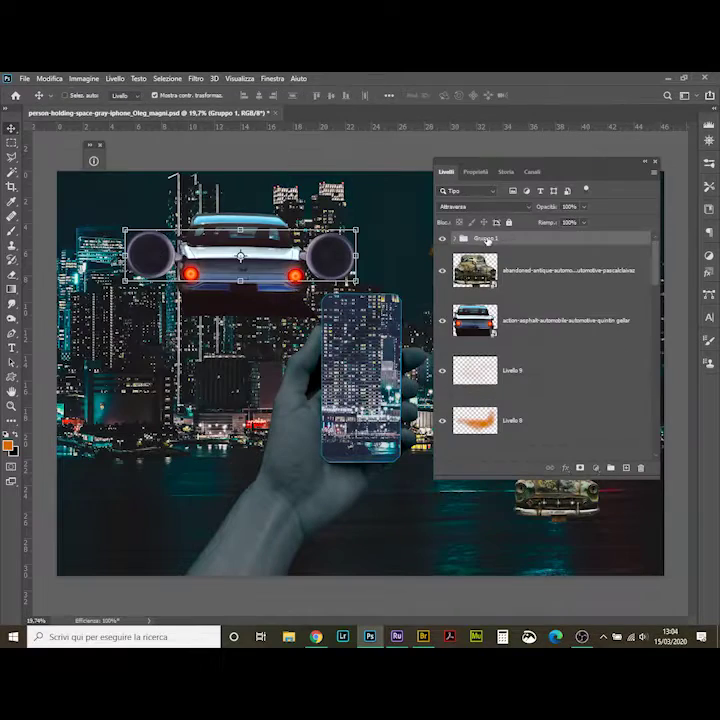
Add a Curves adjustment with the Green channel raised.
left_click(594, 468)
left_click(506, 439)
left_click(540, 224)
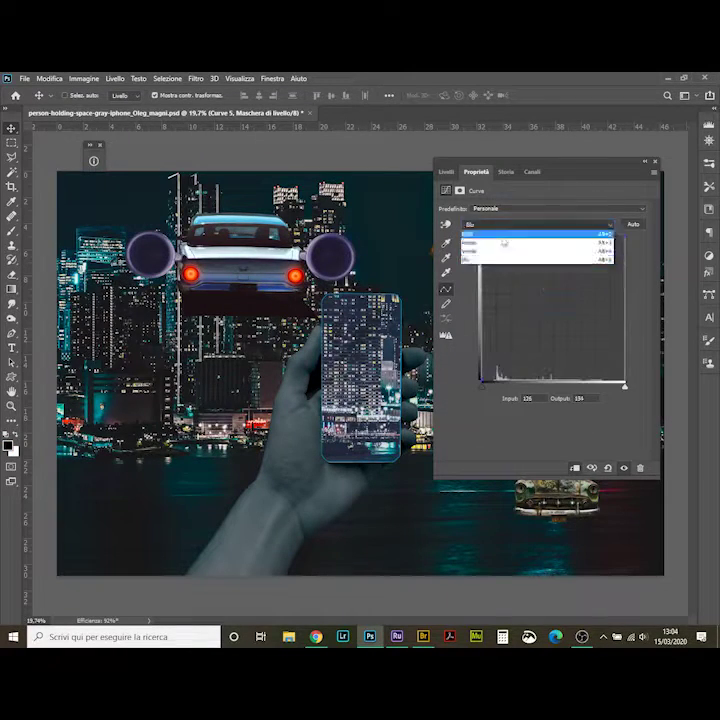
left_click(500, 251)
left_click_drag(551, 296, 554, 286)
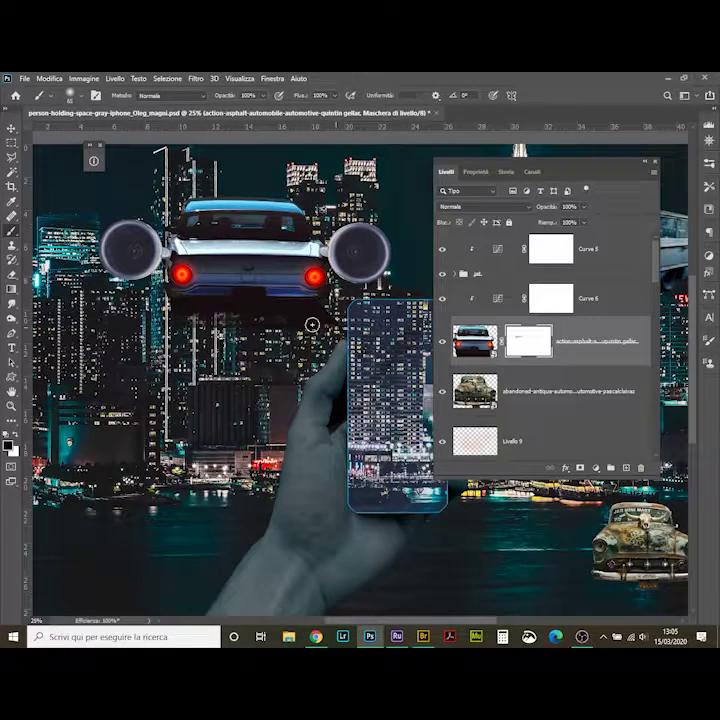
Paint out a strip of the car's mask and move Curve 6 below the engine layers.
left_click_drag(174, 306, 241, 294)
scroll(260, 300, "up", 2)
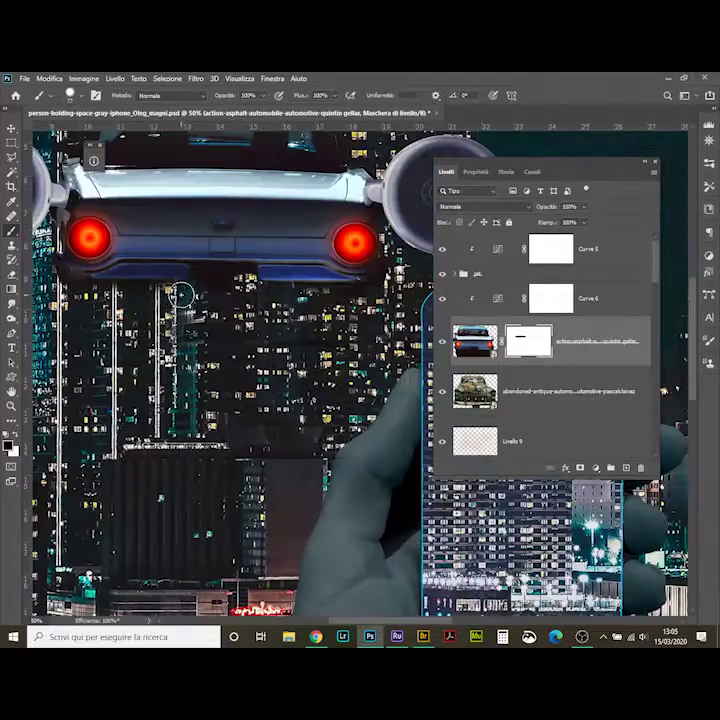
scroll(181, 295, "down", 2)
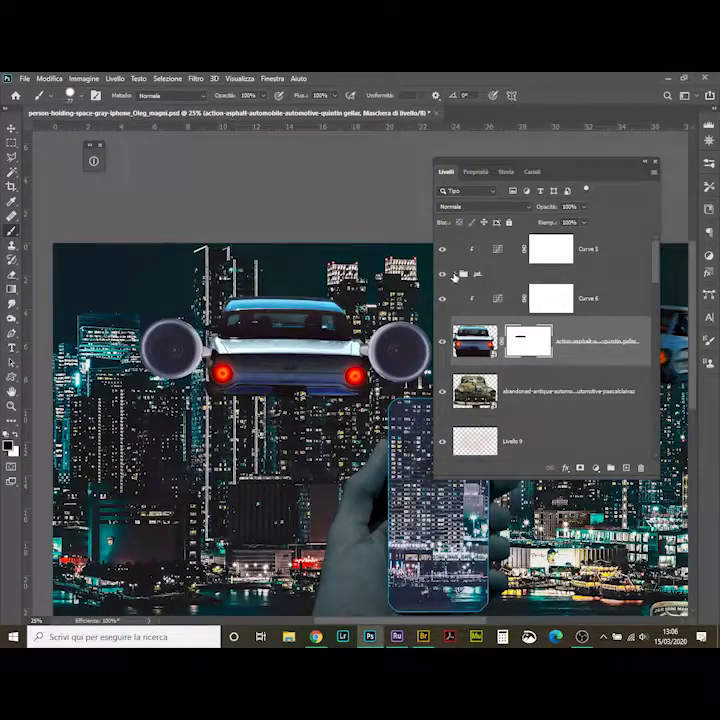
left_click(455, 273)
scroll(480, 300, "down", 2)
left_click_drag(484, 354, 484, 349)
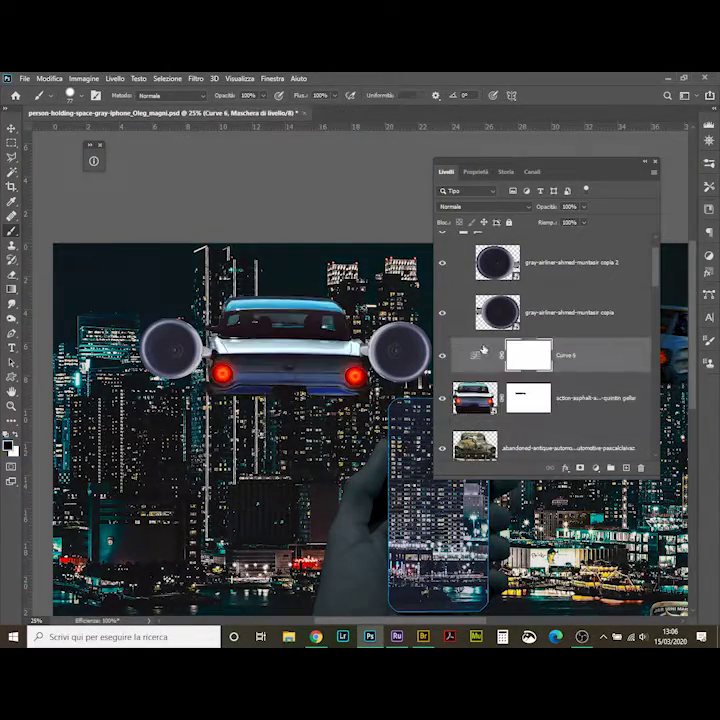
Add a blue Solid Color fill clipped to the car, with Tonalità blending at 15% opacity.
scroll(261, 365, "up", 4)
scroll(261, 365, "down", 5)
left_click(596, 467)
left_click(514, 282)
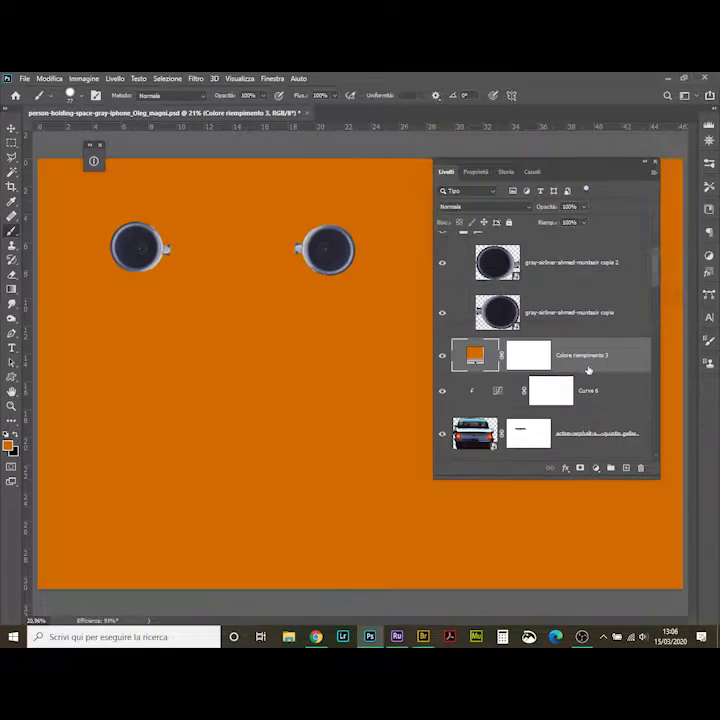
left_click(484, 206)
double_click(474, 354)
left_click(648, 119)
left_click(484, 206)
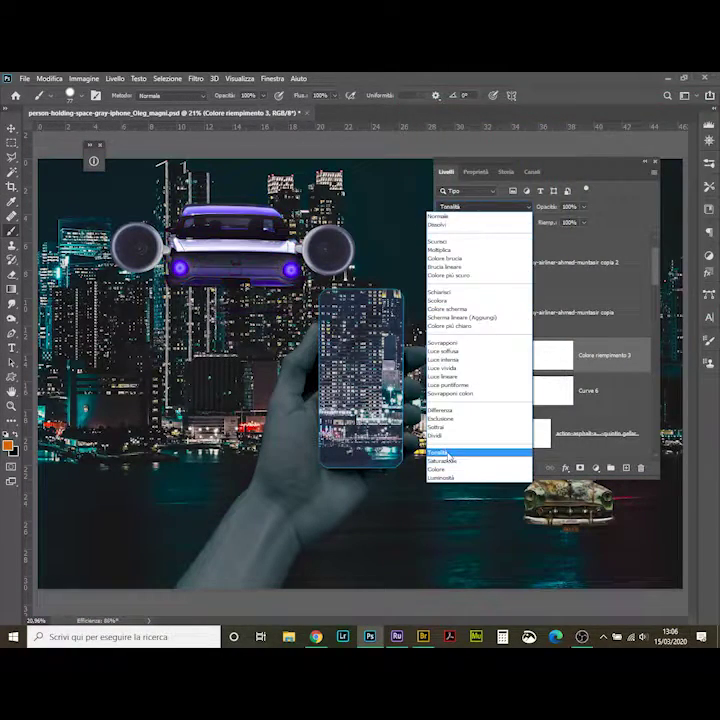
left_click(438, 453)
left_click_drag(583, 207, 549, 222)
Alt-drag copies of the blue fill above the engine layers and clip to the rear-view car.
left_click(551, 316)
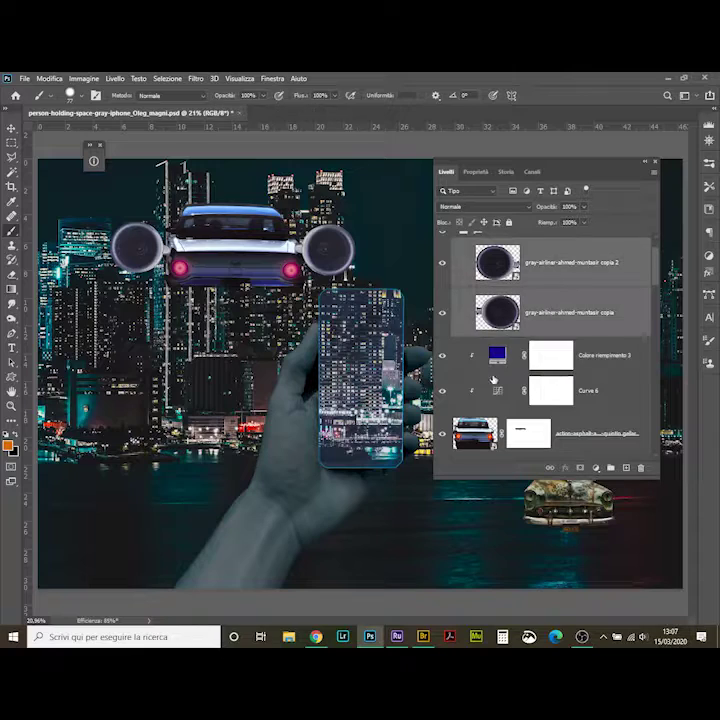
mouse_move(551, 354)
left_mouse_down()
mouse_move(560, 245)
mouse_move(595, 350)
left_mouse_up()
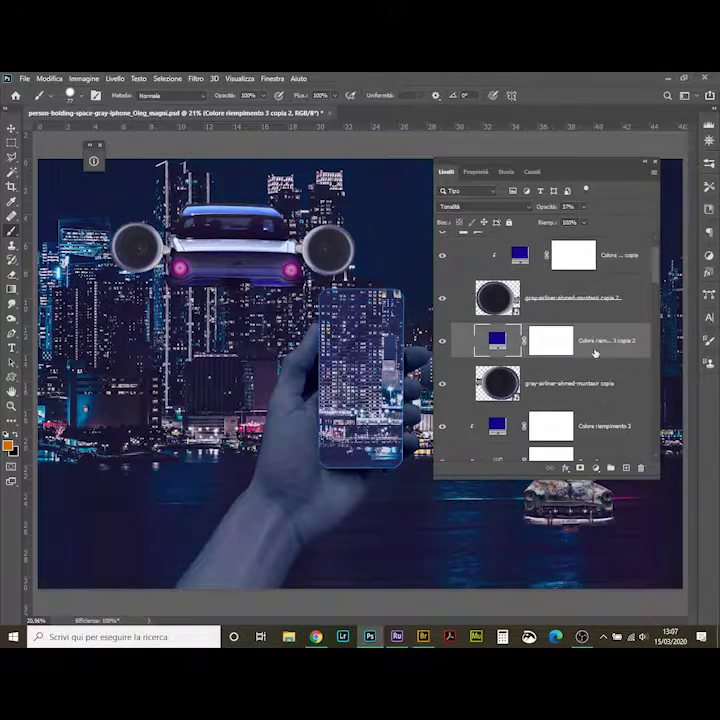
left_click(457, 274)
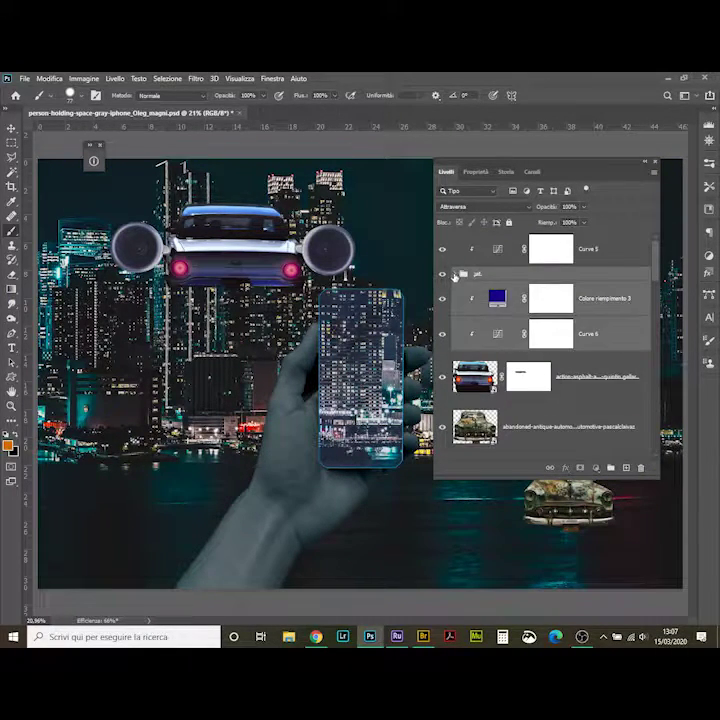
scroll(545, 350, "down", 2)
left_click(511, 327)
key("ctrl+alt+g")
Undo the accidental full-canvas blue tint and select the second engine copy layer.
key("ctrl+z")
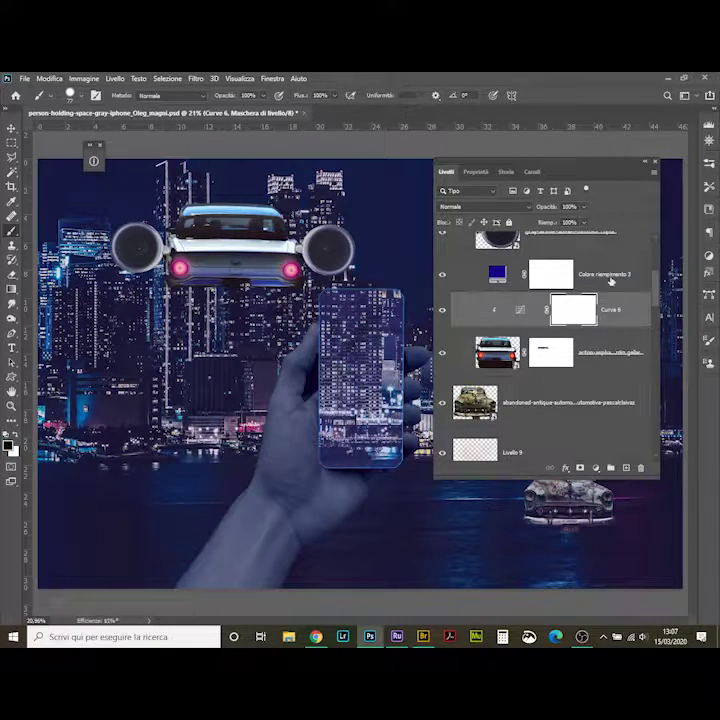
key("ctrl+z")
key("ctrl+z")
key("ctrl+shift+z")
left_click(547, 340)
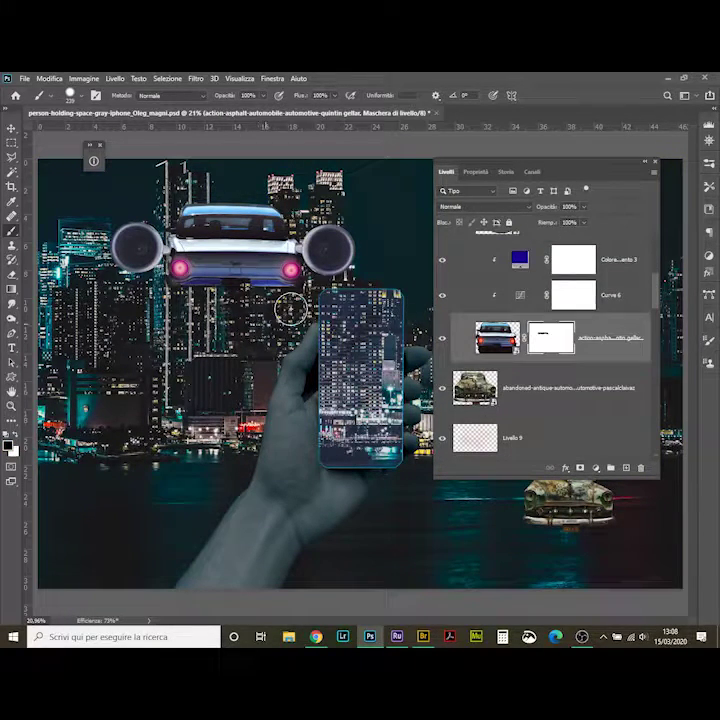
scroll(638, 301, "up", 3)
left_click(470, 336)
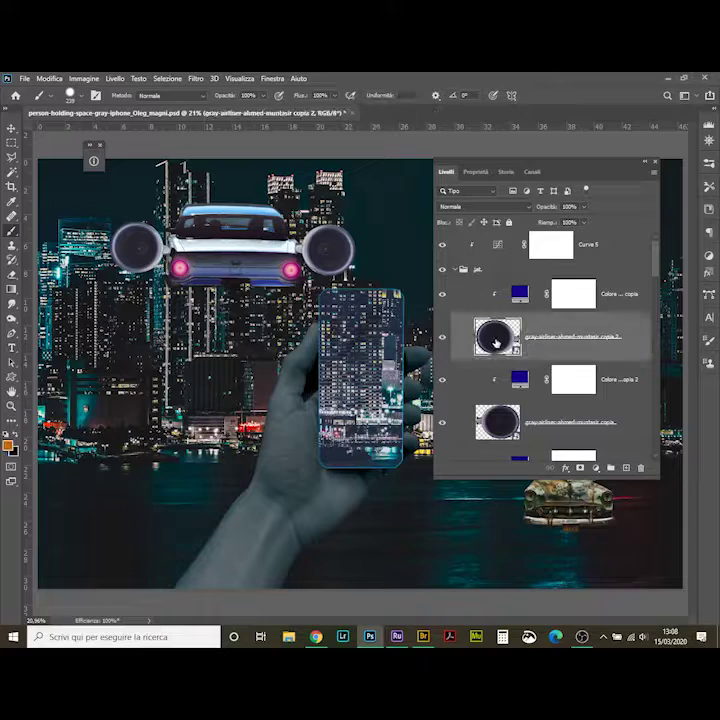
left_click(196, 78)
left_click(245, 330)
Fit a 15° Blur Gallery Spin Blur to the engine fans and apply it to both engines.
left_click_drag(150, 256, 152, 258)
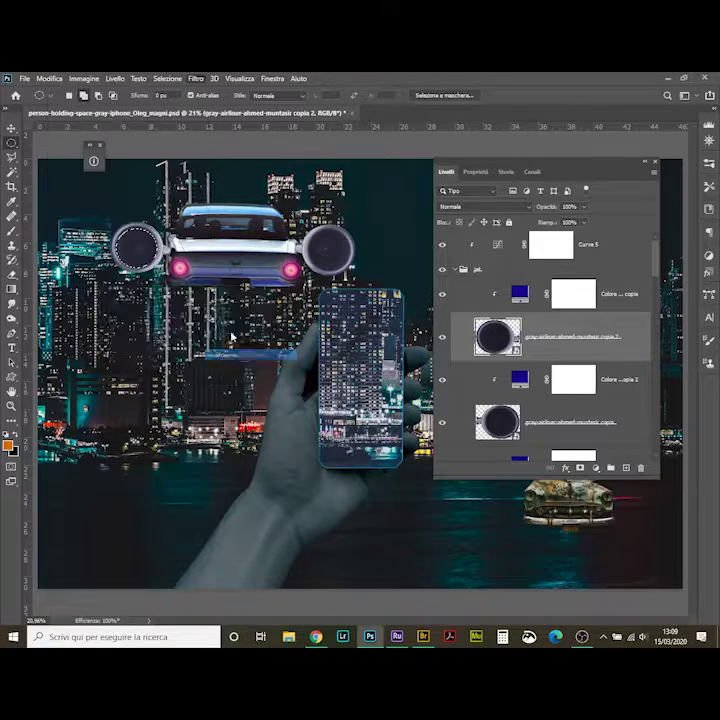
key("ctrl+alt+f")
key("Return")
left_click(196, 78)
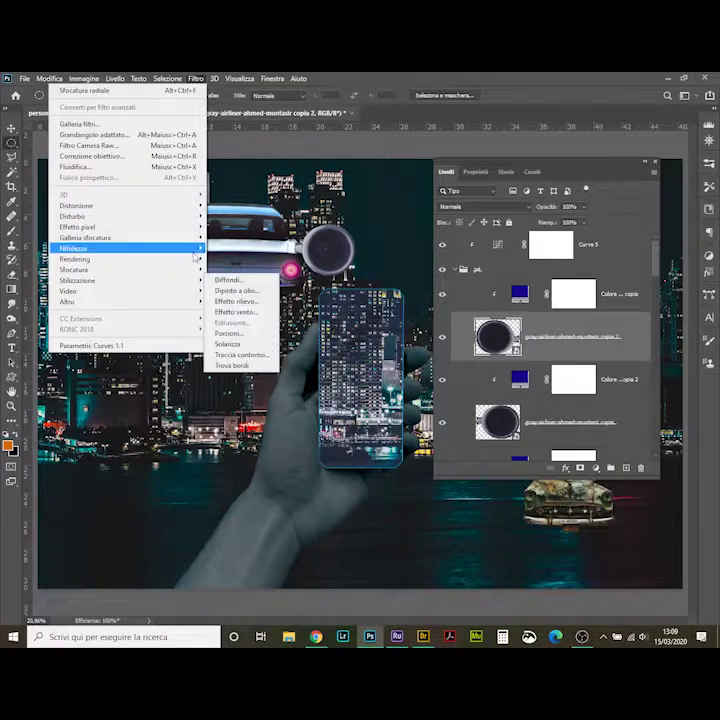
left_click(257, 274)
left_click_drag(115, 170, 113, 196)
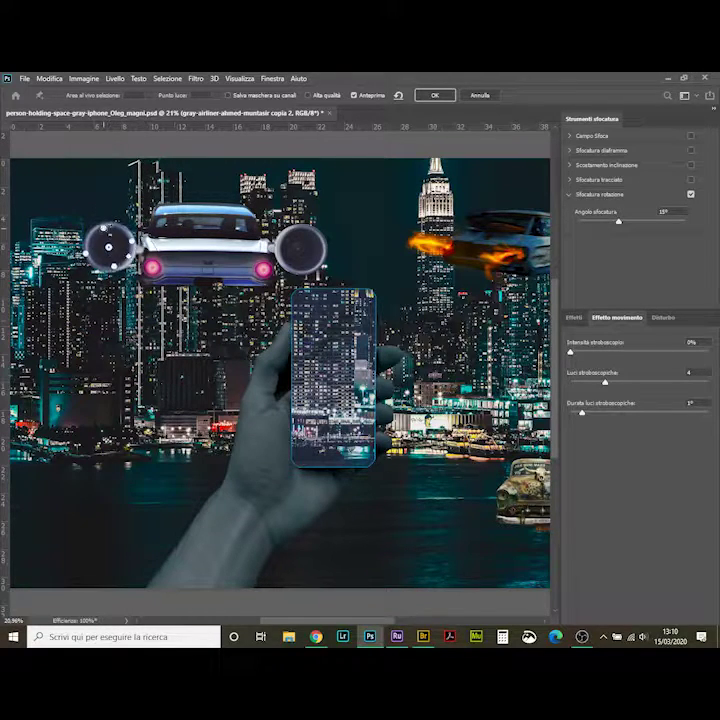
left_click(436, 96)
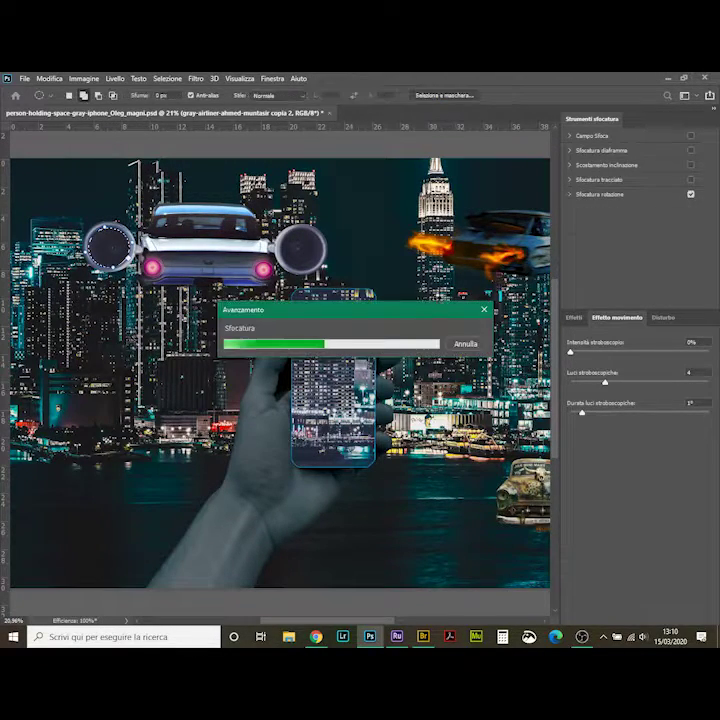
left_click(443, 343)
double_click(523, 397)
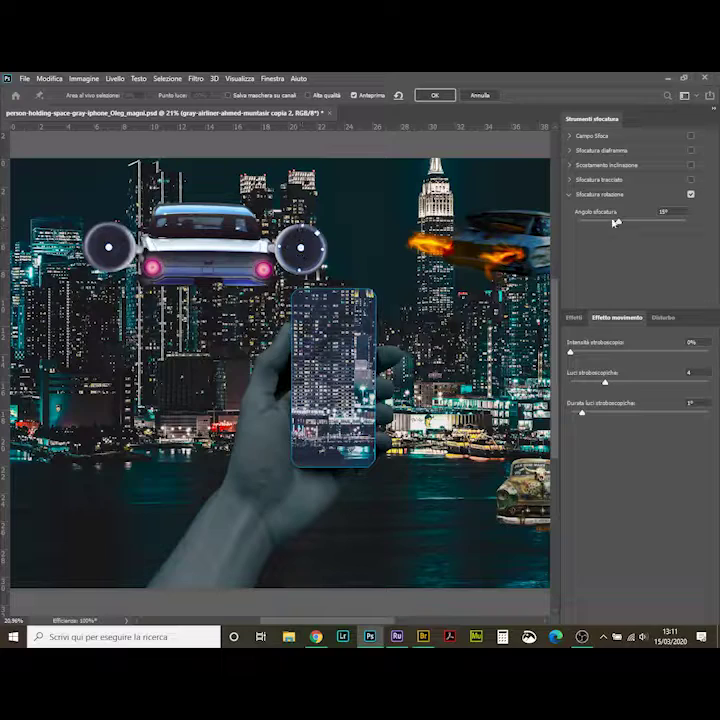
left_click(435, 95)
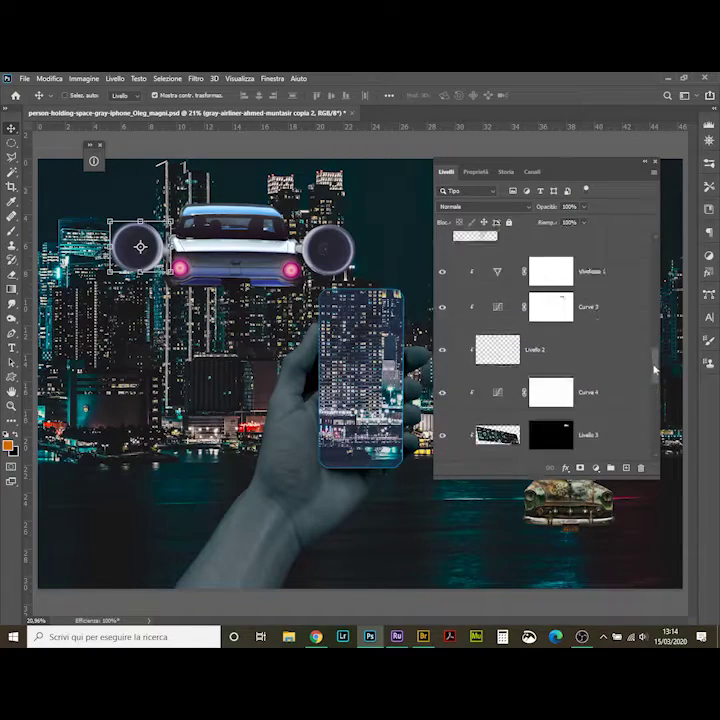
Scale the jet. group down to about 58% over the skyline.
scroll(654, 291, "up", 3)
mouse_move(580, 166)
left_mouse_down()
mouse_move(325, 342)
mouse_move(593, 216)
left_mouse_up()
left_click(490, 324)
key("Return")
left_click_drag(355, 203, 232, 258)
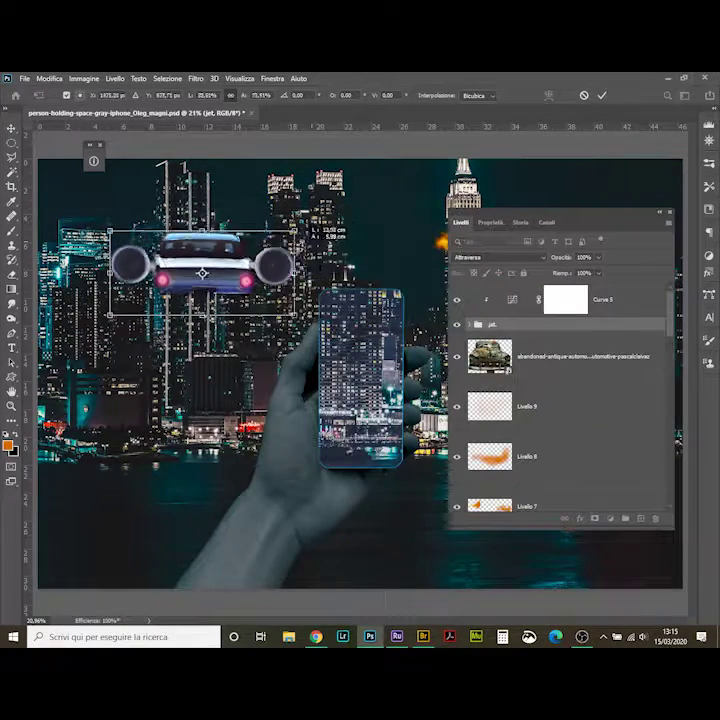
left_click(601, 94)
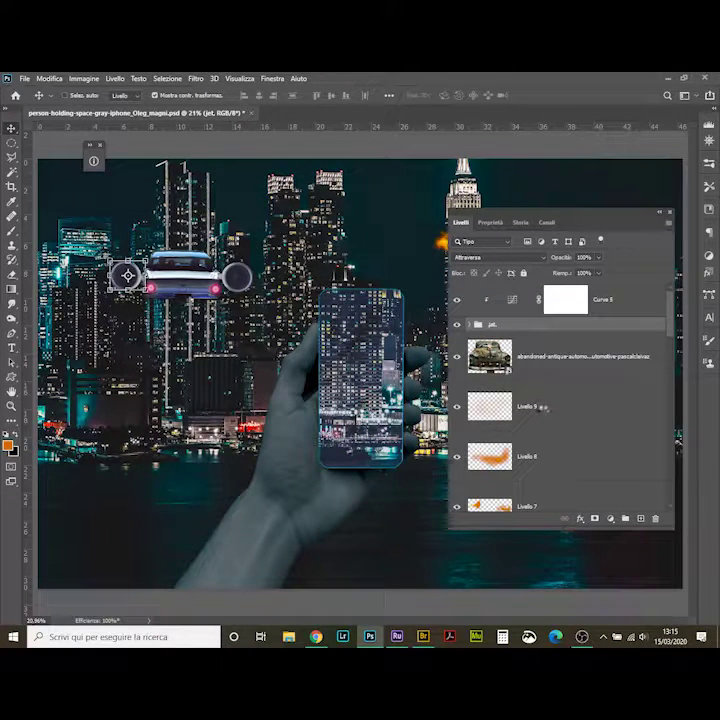
Save the composite document with Ctrl+S.
key("ctrl+s")
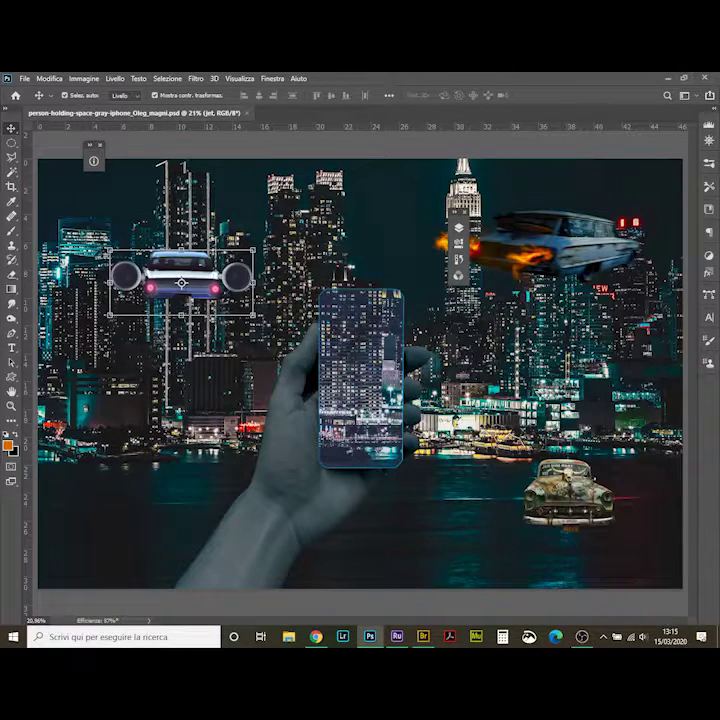
mouse_move(562, 490)
left_mouse_down()
mouse_move(519, 511)
mouse_move(572, 491)
left_mouse_up()
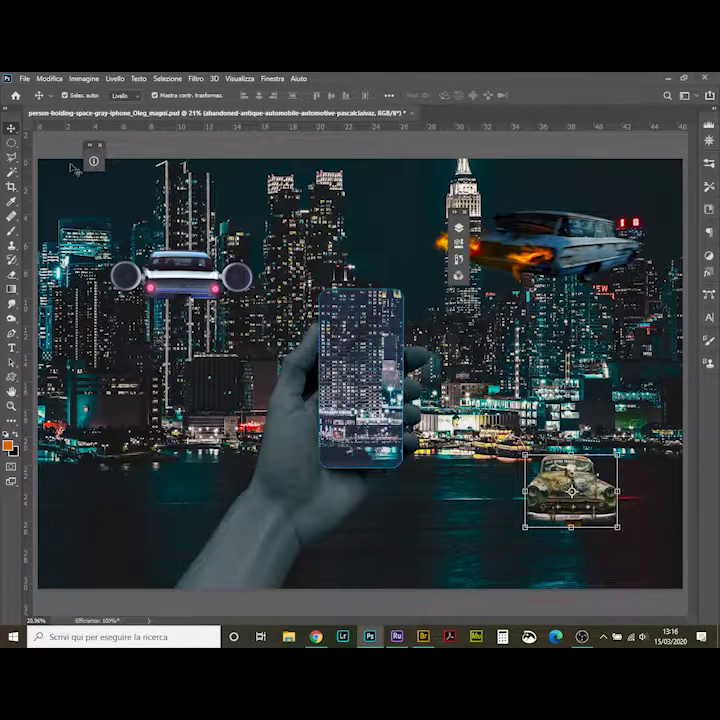
key("ctrl+s")
left_click_drag(458, 228, 576, 165)
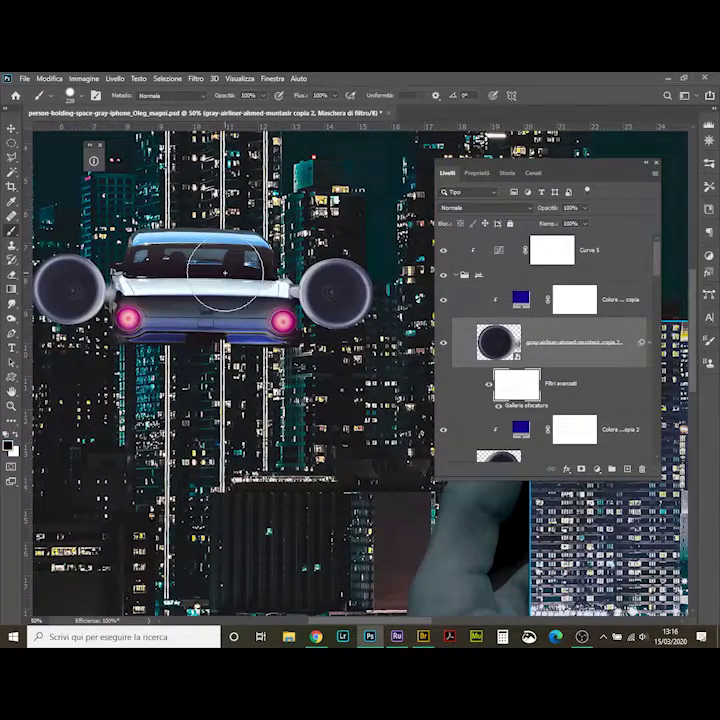
Add a layer mask to the left engine layer and nudge the engine slightly right.
left_click_drag(226, 271, 216, 205)
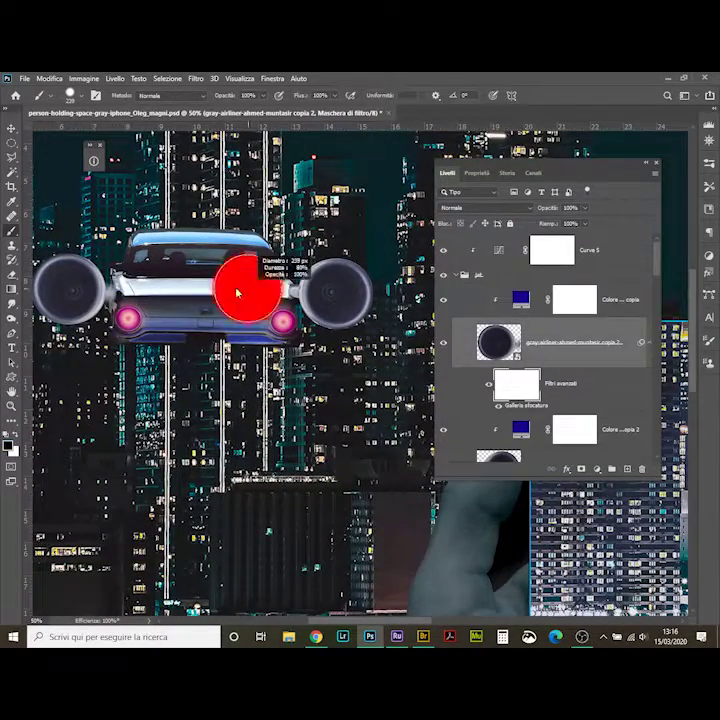
key("ctrl+1")
key("v")
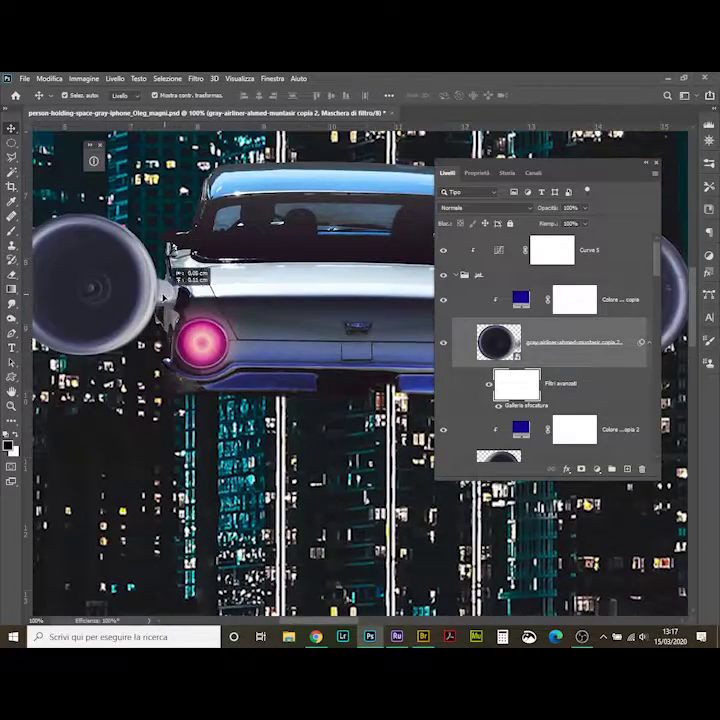
left_click(581, 469)
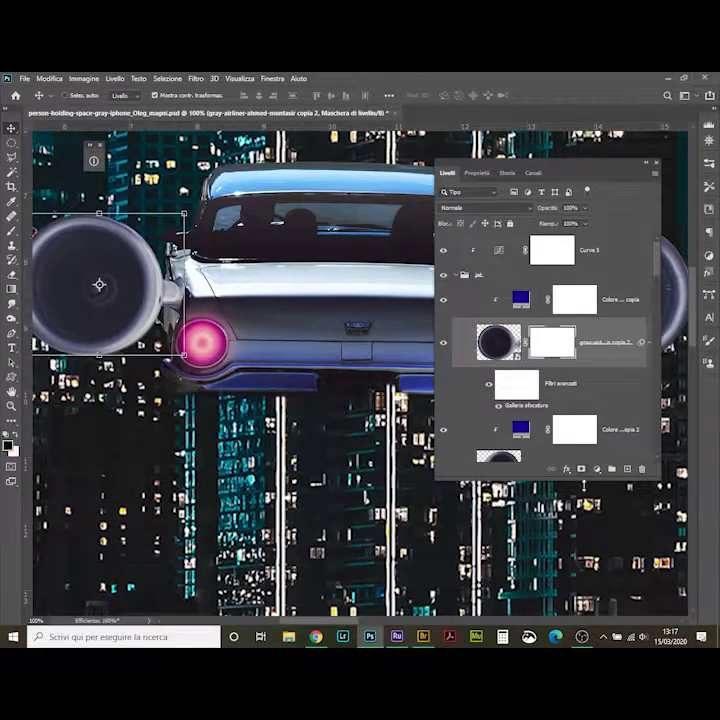
key("b")
scroll(141, 282, "up", 1)
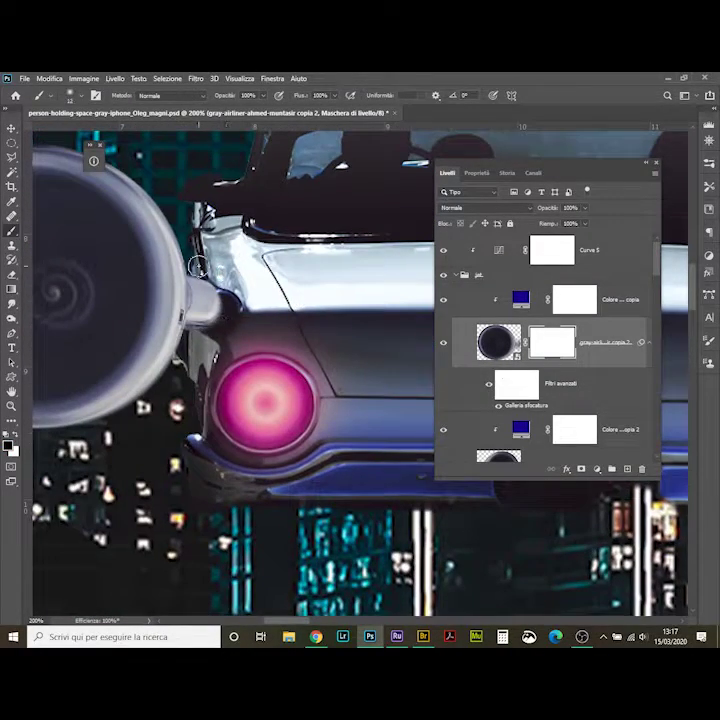
key("v")
key("Right")
key("Right")
key("Right")
Select the lower engine and car photo layers, then zoom out to the whole composite.
scroll(291, 356, "right", 10)
left_click(500, 456)
key("b")
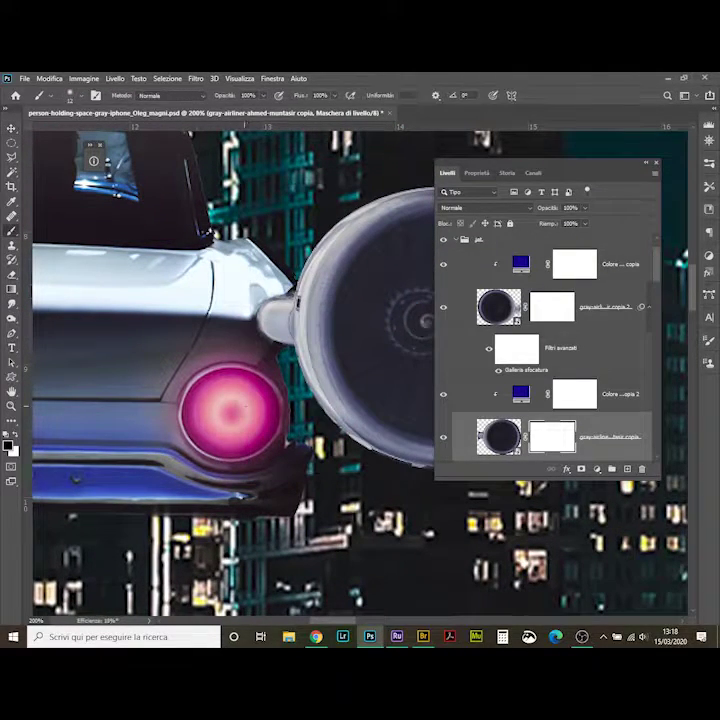
left_click(295, 380, "ctrl")
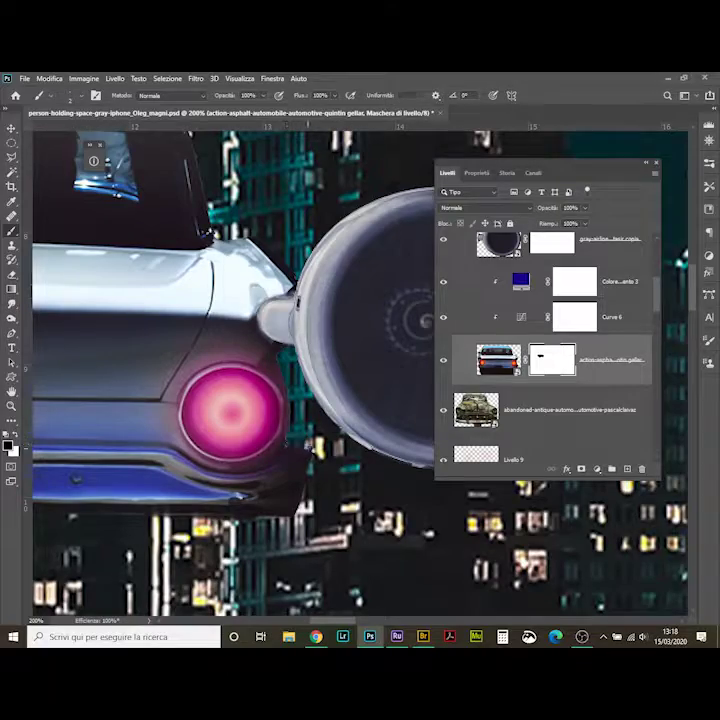
left_click_drag(288, 392, 195, 355)
scroll(319, 387, "down", 2)
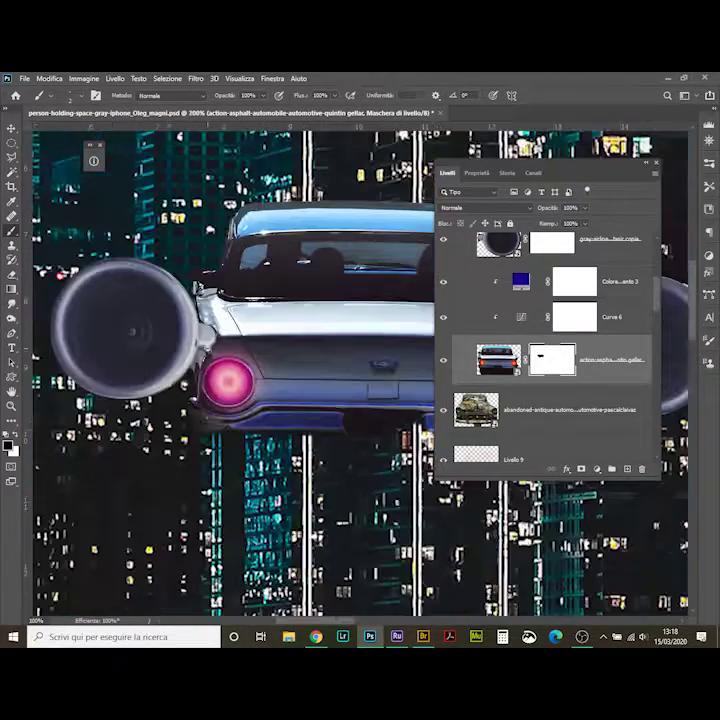
key("ctrl+0")
Dismiss the smart-filter warning and resize the left jet engine with Free Transform.
key("v")
left_click(146, 284, "ctrl")
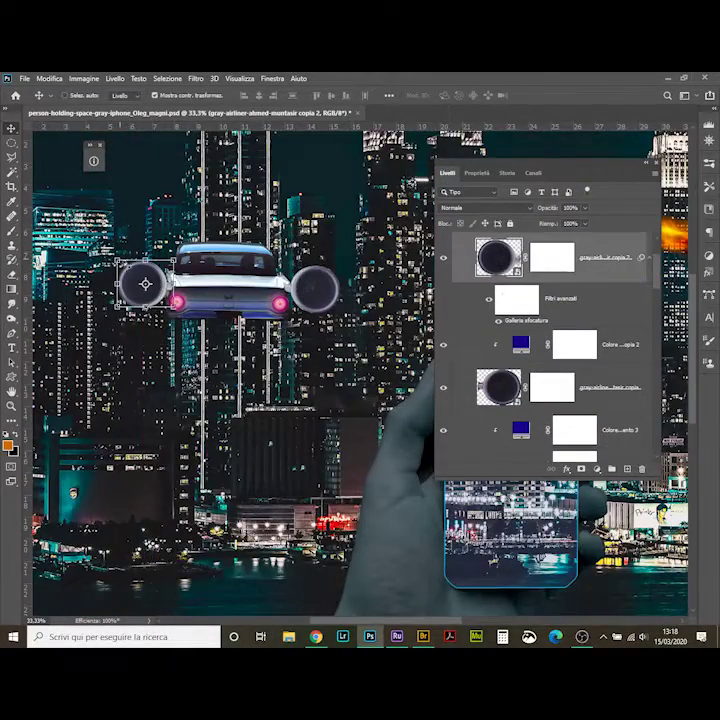
key("ctrl+t")
left_click(363, 300)
left_click(374, 299)
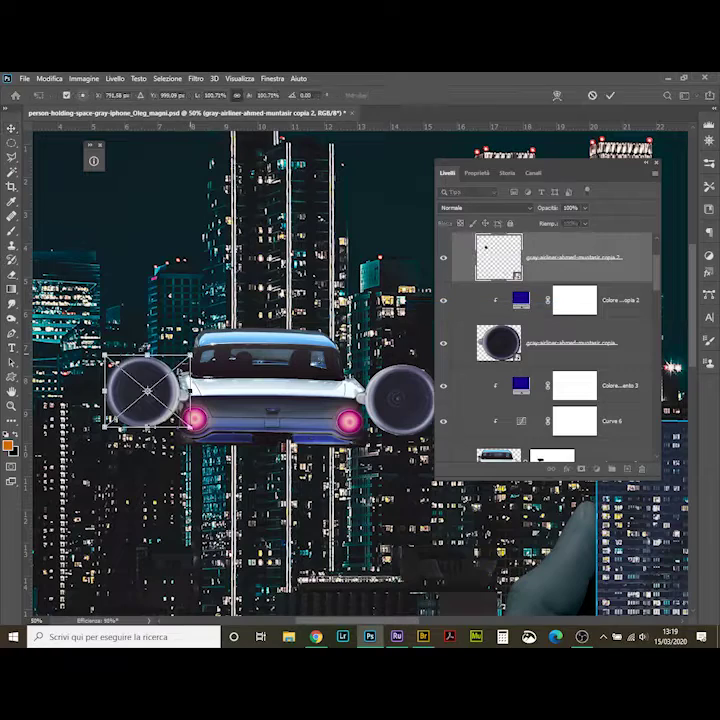
key("Return")
Nudge the left engine left and shrink it slightly more against the car's side.
scroll(230, 338, "up", 3)
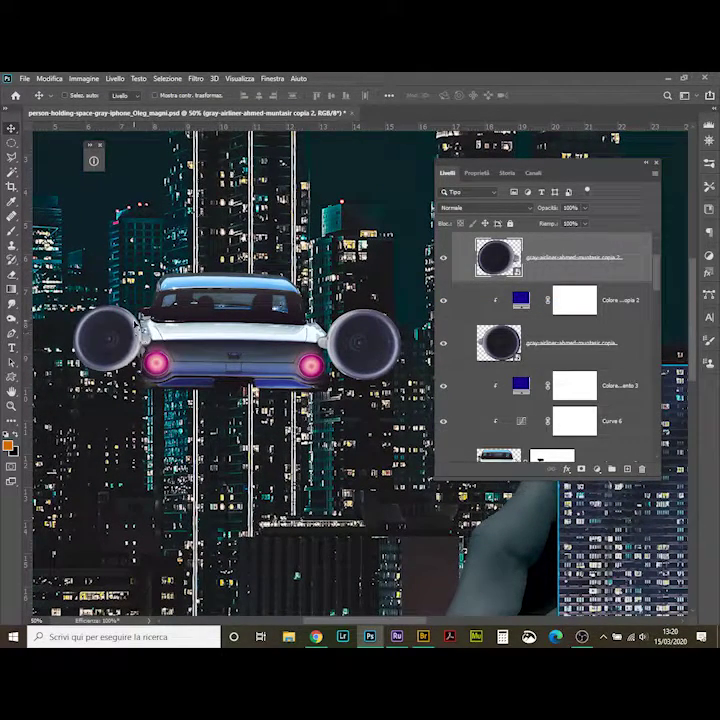
left_click_drag(70, 198, 64, 198)
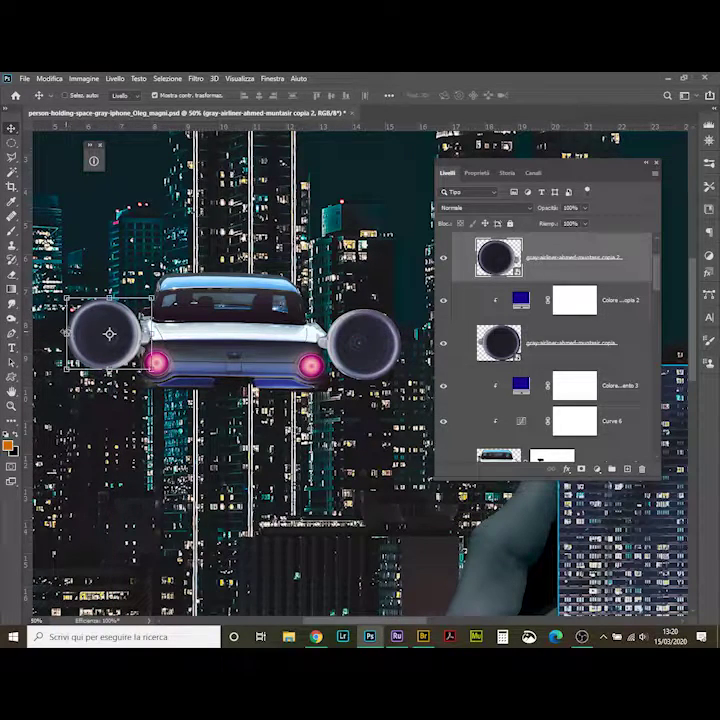
key("ctrl+t")
left_click_drag(66, 297, 75, 302)
key("Return")
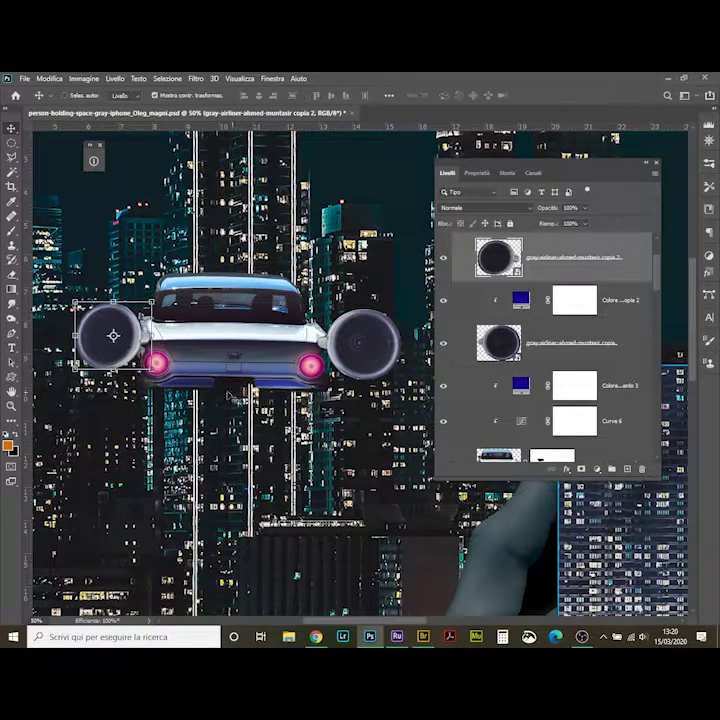
left_click(357, 354, "ctrl")
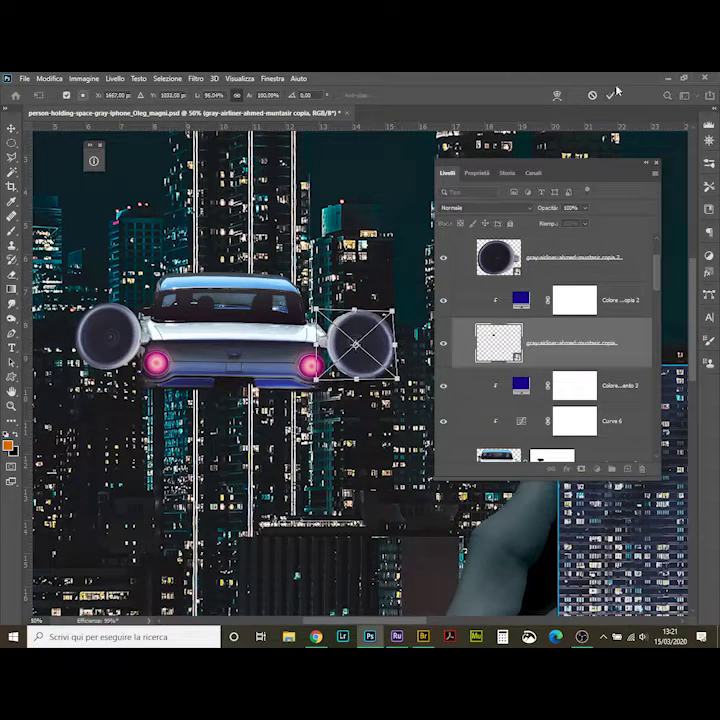
scroll(457, 275, "up", 2)
left_click(457, 275)
Add two Curves adjustments, darkening one and inverting its mask for painting.
left_click(597, 469)
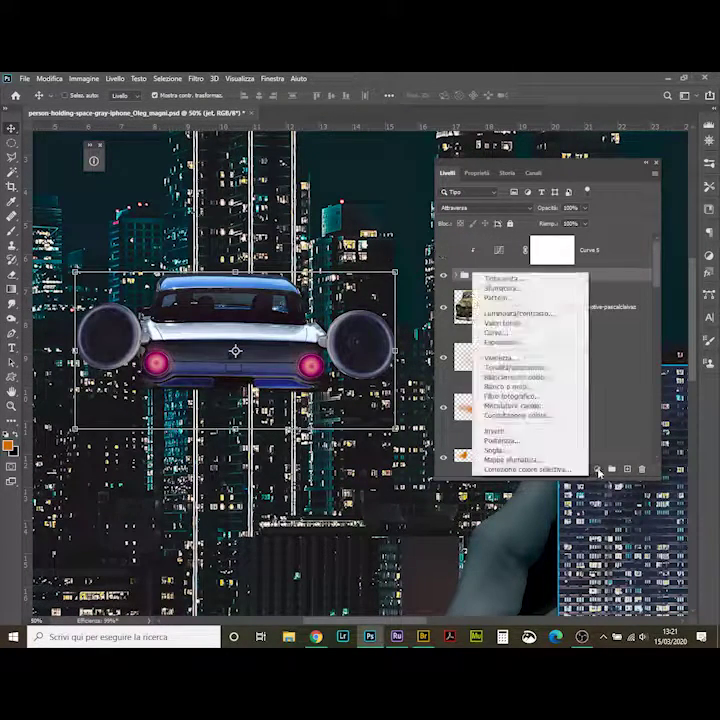
left_click(500, 331)
left_click(447, 173)
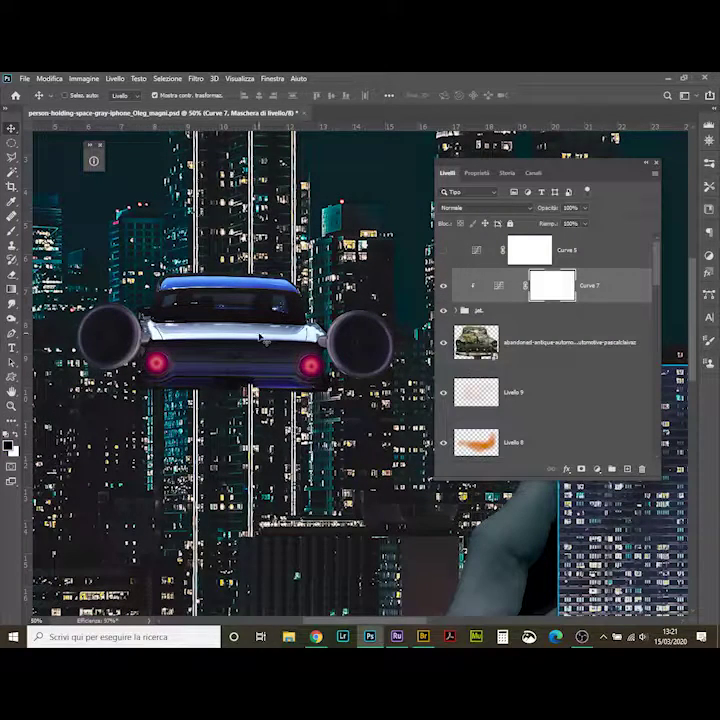
left_click(597, 469)
left_click(500, 331)
left_click_drag(481, 392, 527, 396)
left_click(447, 173)
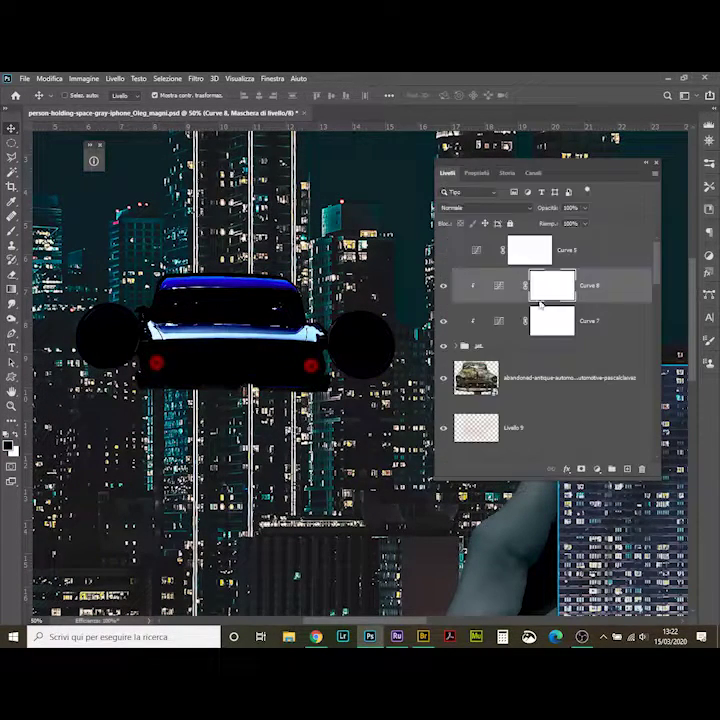
key("ctrl+i")
key("b")
left_click(450, 173)
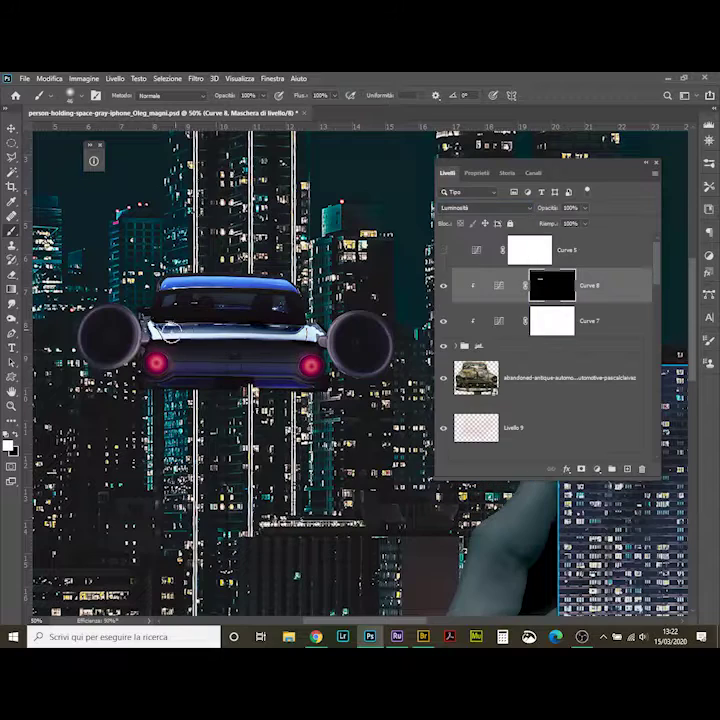
Add a Selective Color adjustment over the jet group to tune its blues.
left_click(480, 345)
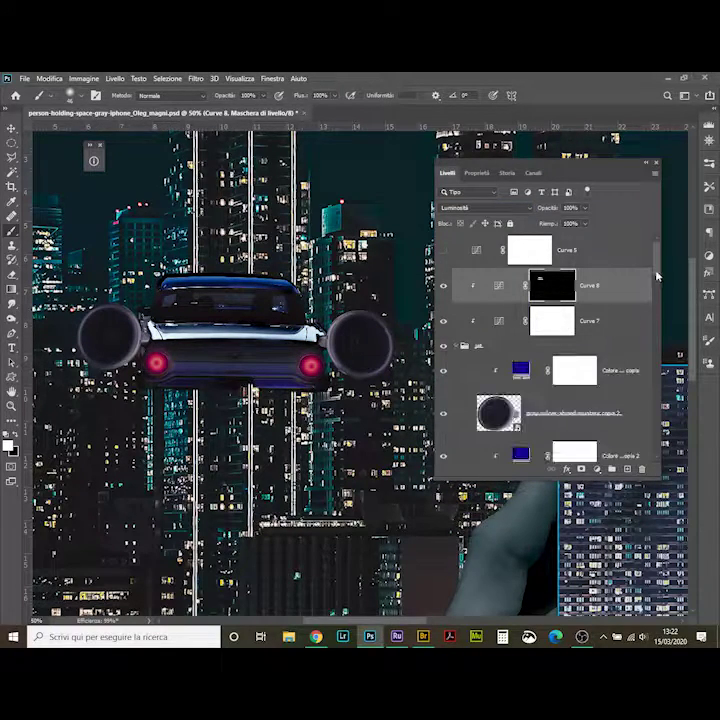
left_click(597, 469)
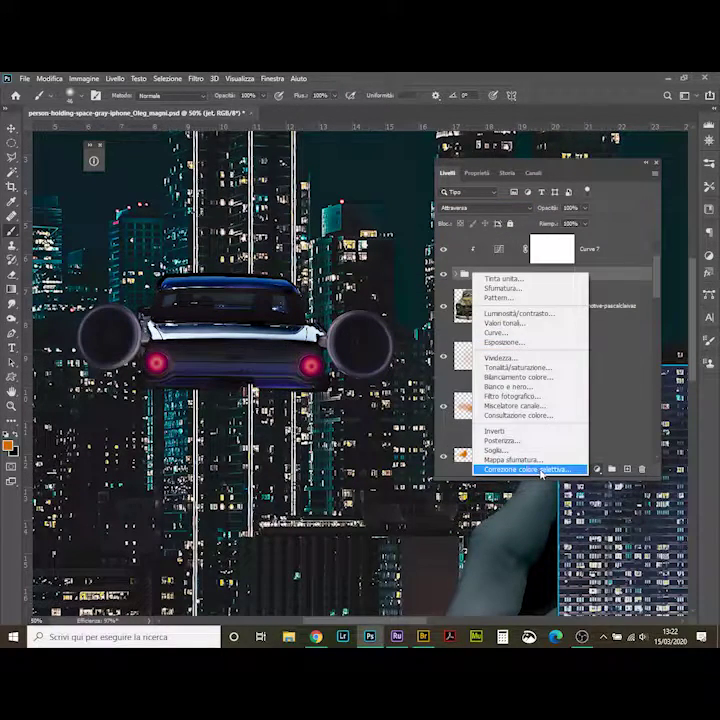
left_click(530, 469)
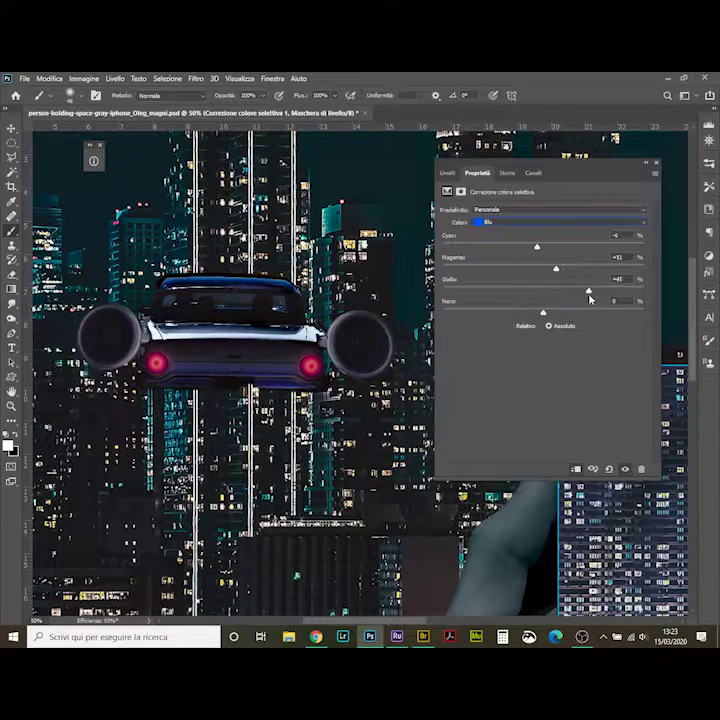
key("F7")
Create the empty layer Livello 10 inside the jet group and pick the Freeform Pen.
left_click(645, 162)
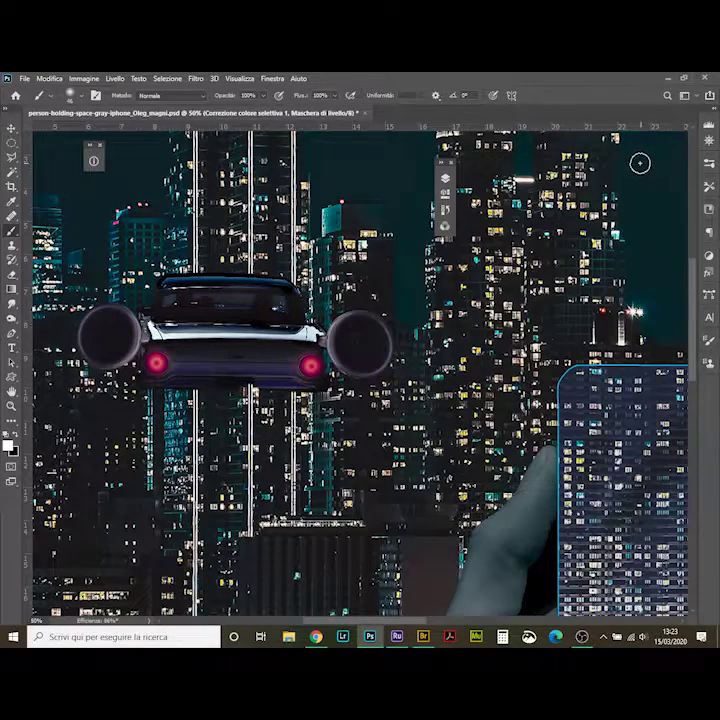
left_click(444, 178)
left_click(419, 323)
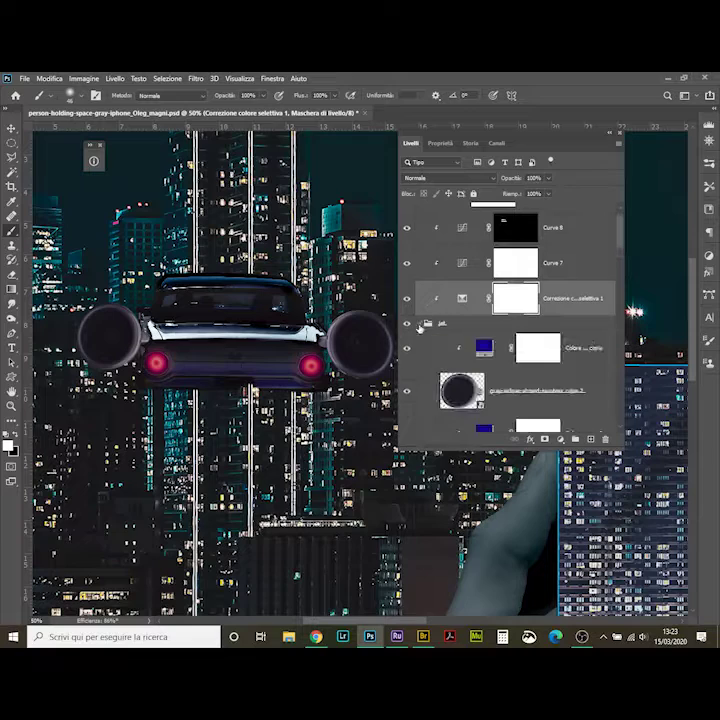
left_click(575, 439)
right_click(12, 333)
left_click(32, 344)
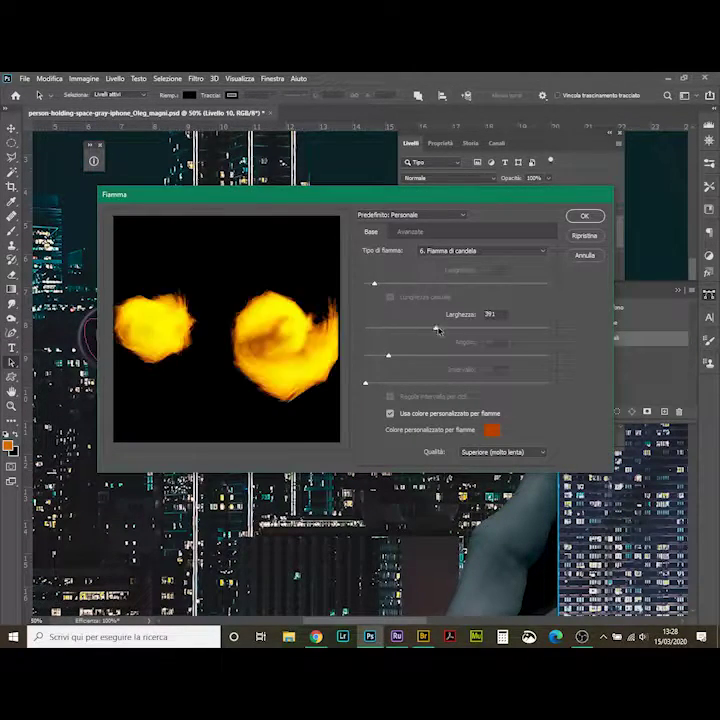
Render Candle Flame flames at opacity 13 with the In estensione shape.
left_click(483, 251)
left_click(410, 231)
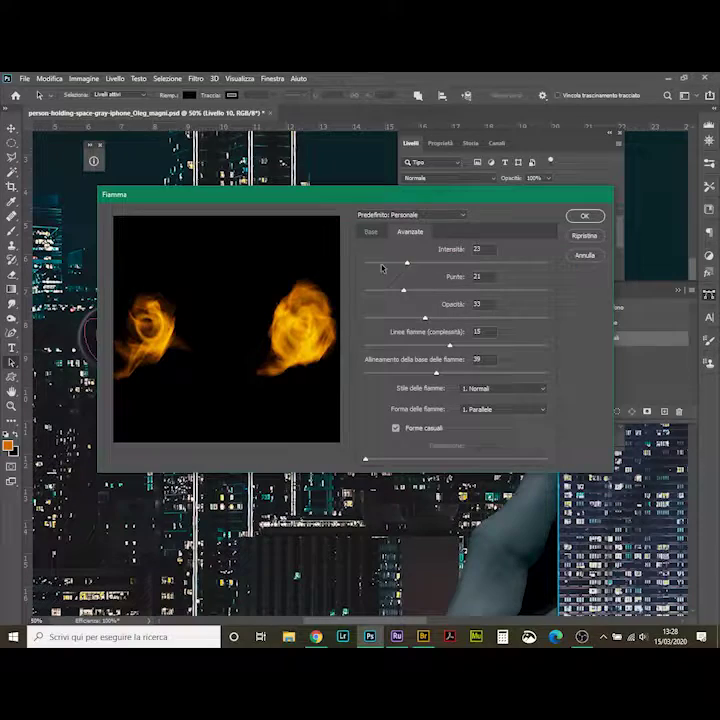
left_click(390, 318)
left_click(502, 409)
left_click(499, 436)
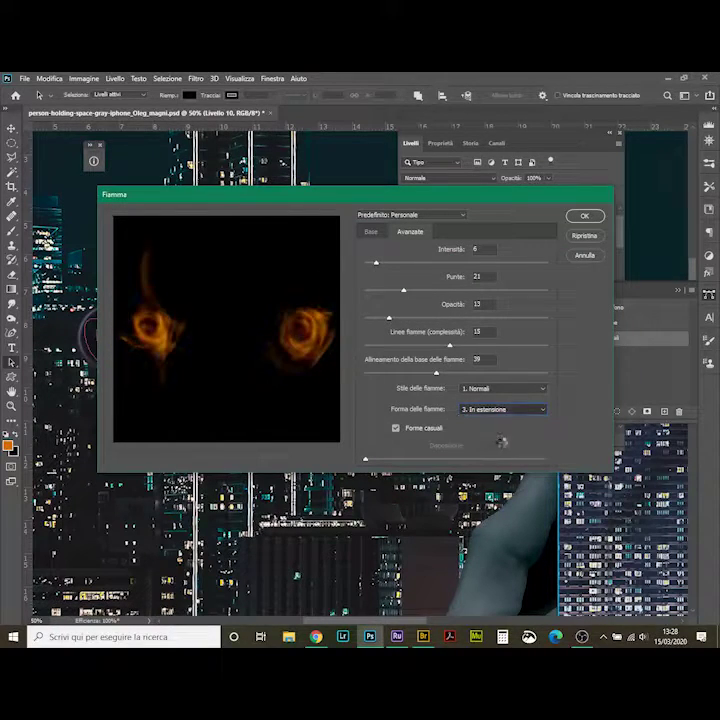
key("Return")
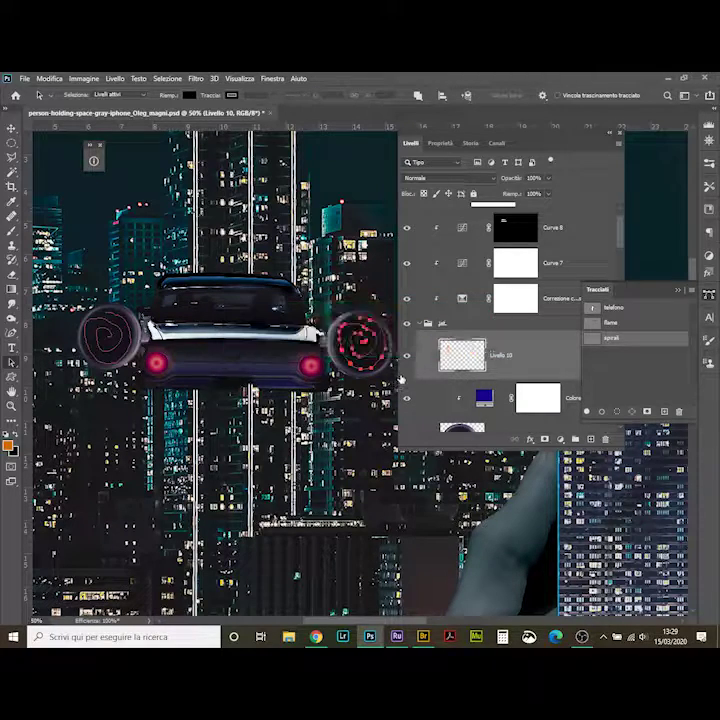
Duplicate the flame layer, hide the copy, and convert the original to a smart object.
key("v")
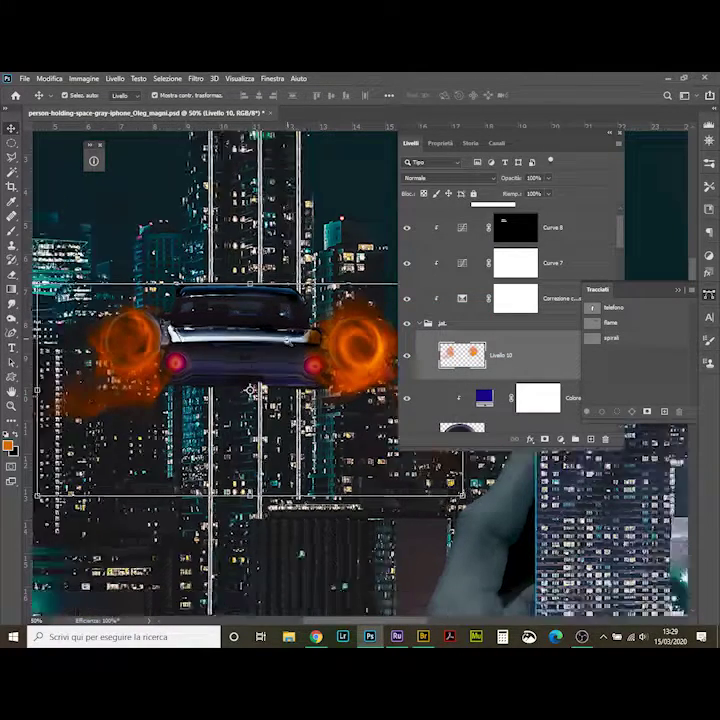
key("ctrl+minus")
key("ctrl+j")
key("m")
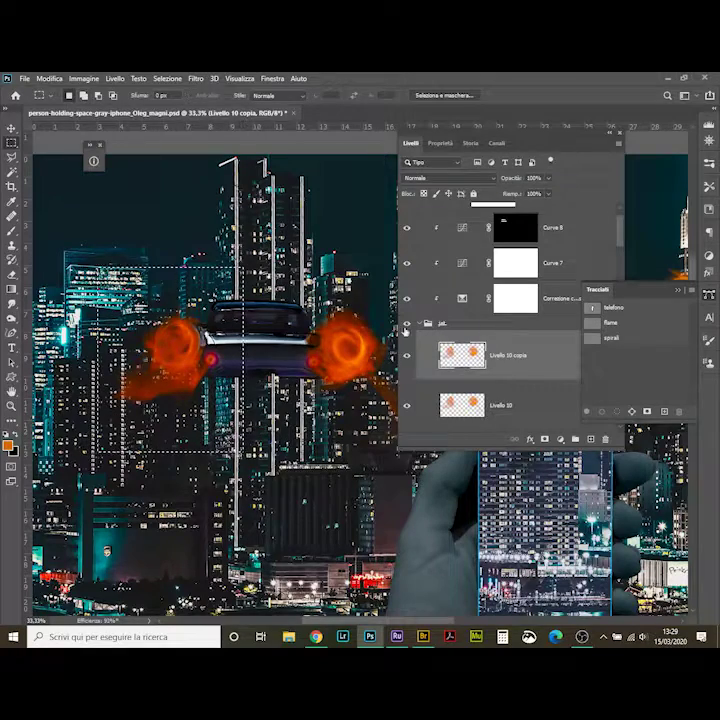
left_click(500, 405)
left_click(406, 355)
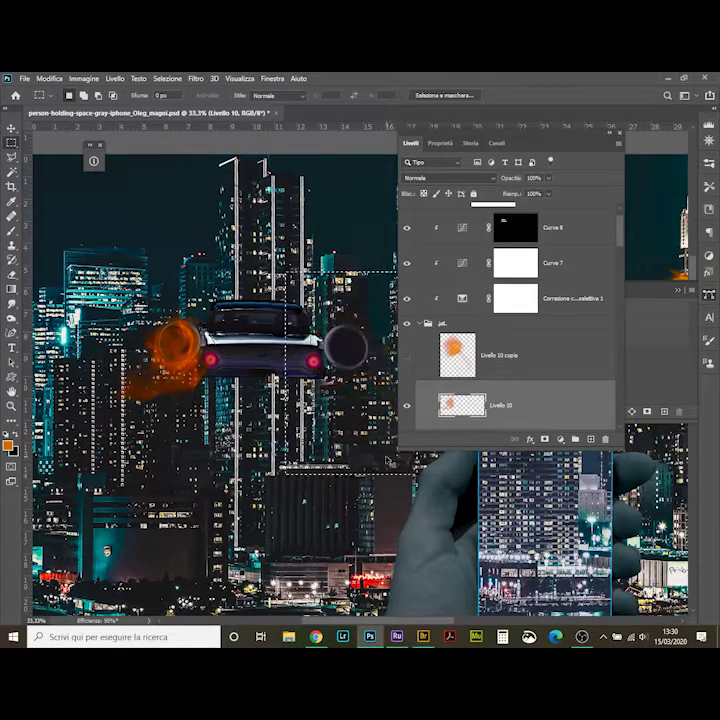
key("v")
left_click_drag(520, 132, 609, 89)
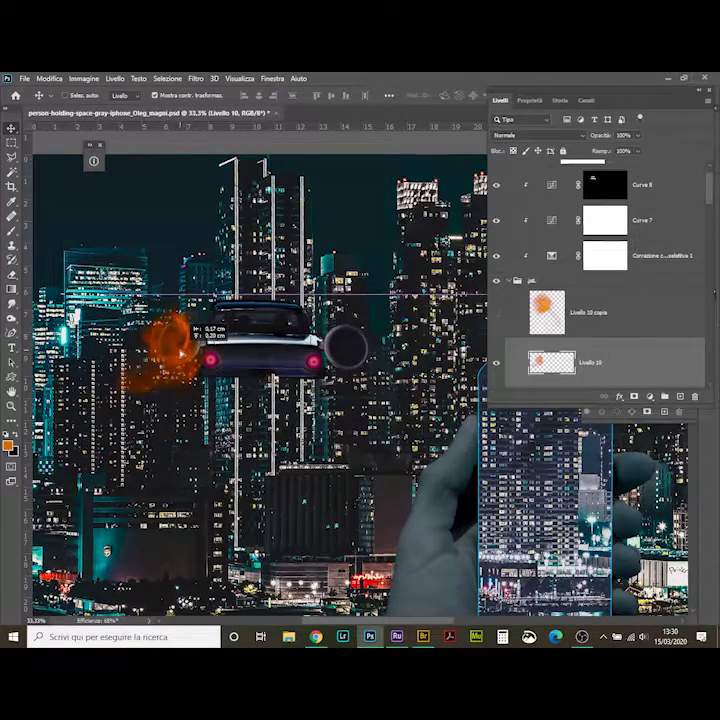
right_click(603, 382)
left_click(574, 345)
Free Transform the left and right flame layers to fit each engine.
key("ctrl+t")
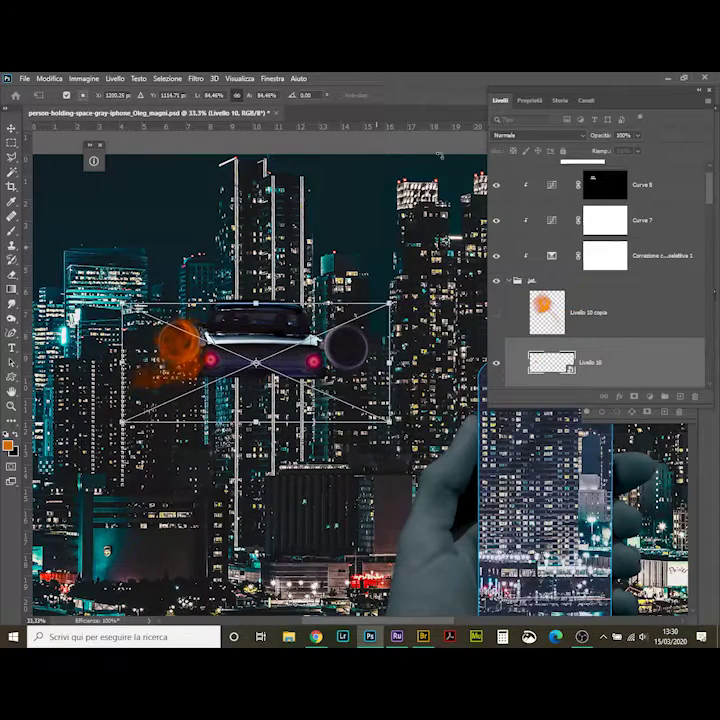
left_click_drag(650, 100, 637, 220)
left_click(482, 434)
left_click(600, 433)
key("ctrl+t")
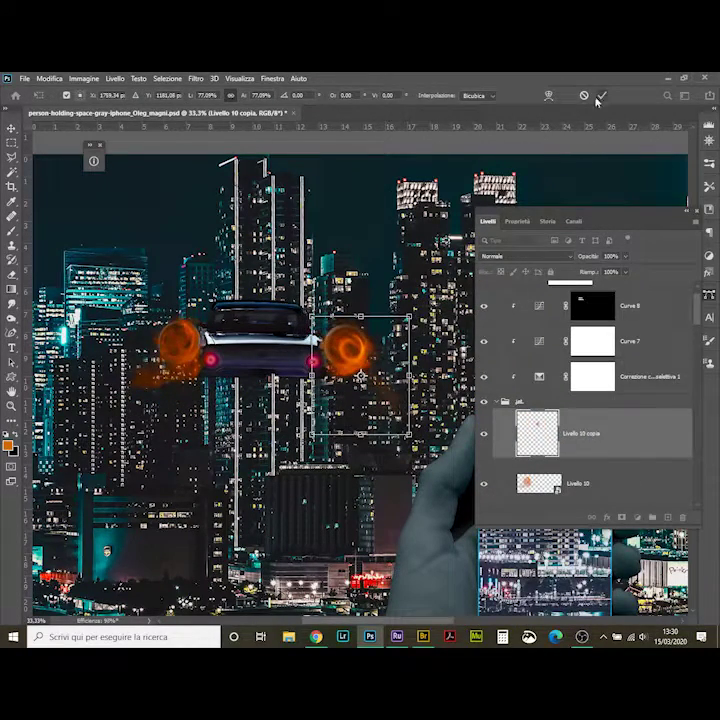
left_click(601, 95)
Add soft-light and overlay layers and paint an orange glow across the car body.
key("ctrl+shift+n")
key("b")
left_click(191, 367)
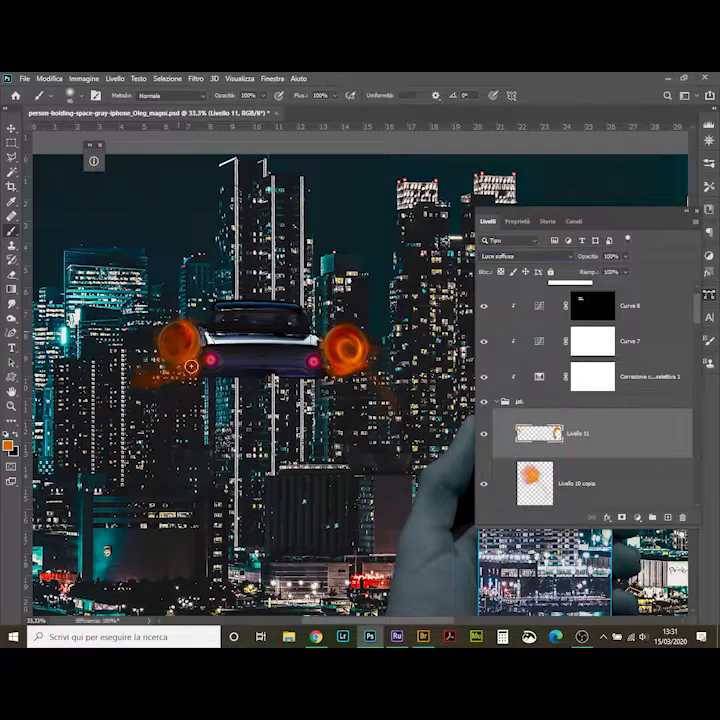
key("ctrl+shift+alt+n")
left_click(527, 256)
left_click(510, 300)
key("3")
key("8")
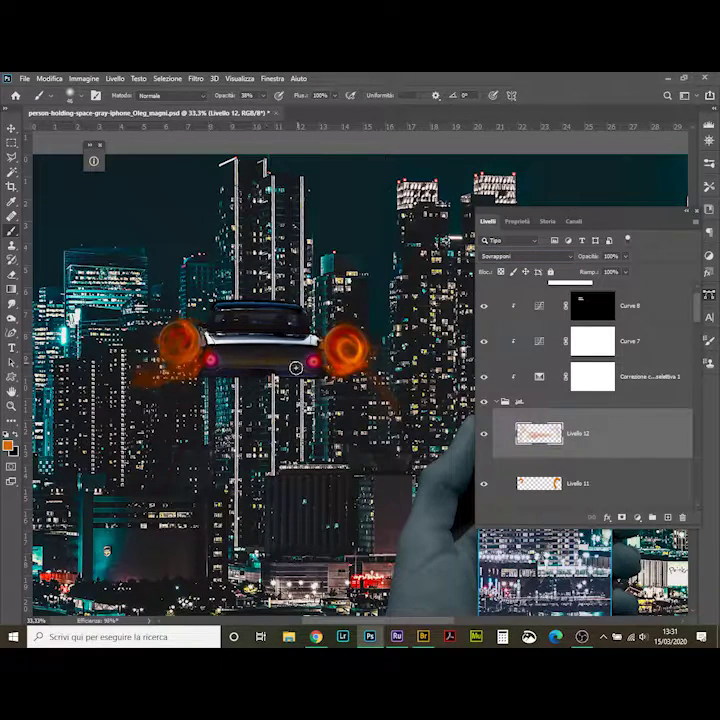
key("9")
key("6")
mouse_move(205, 352)
left_mouse_down()
mouse_move(302, 347)
mouse_move(537, 165)
left_mouse_up()
Blur the orange glow, set it to Sovrapponi, and target the car layer's mask for brushing.
key("ctrl+alt+f")
key("Return")
left_click(527, 256)
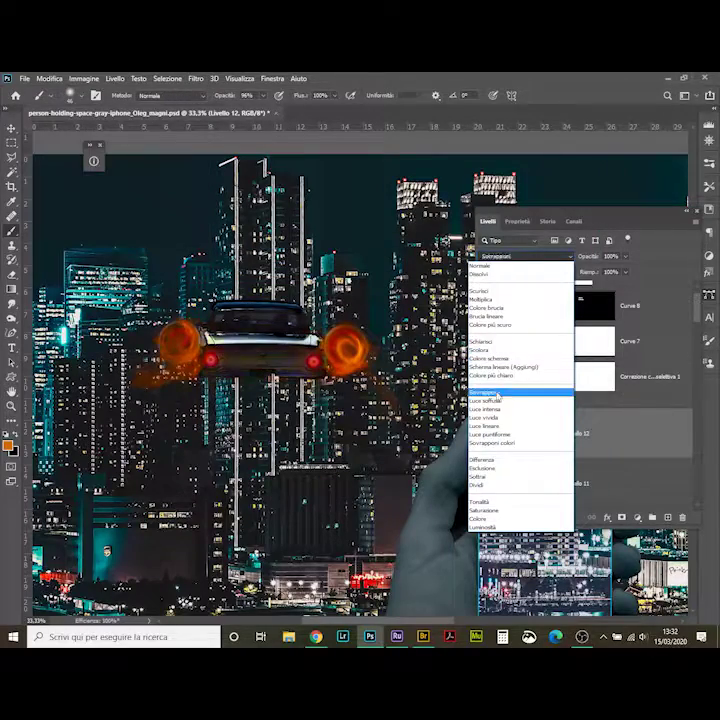
left_click(499, 393)
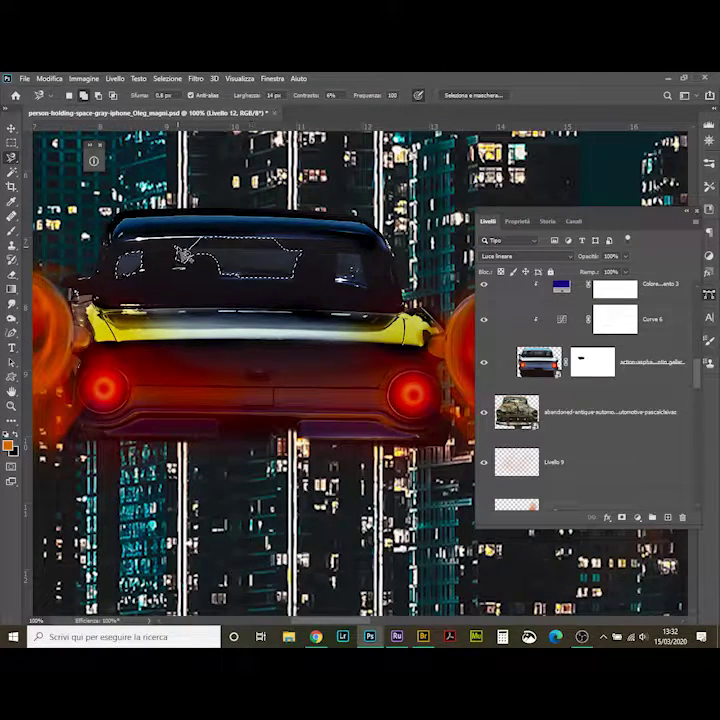
left_click(592, 361)
key("b")
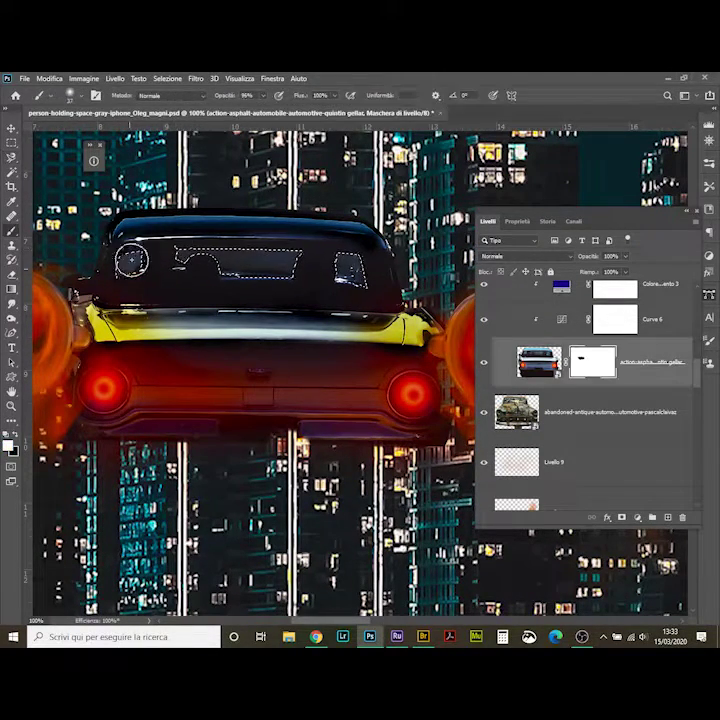
key("ctrl+0")
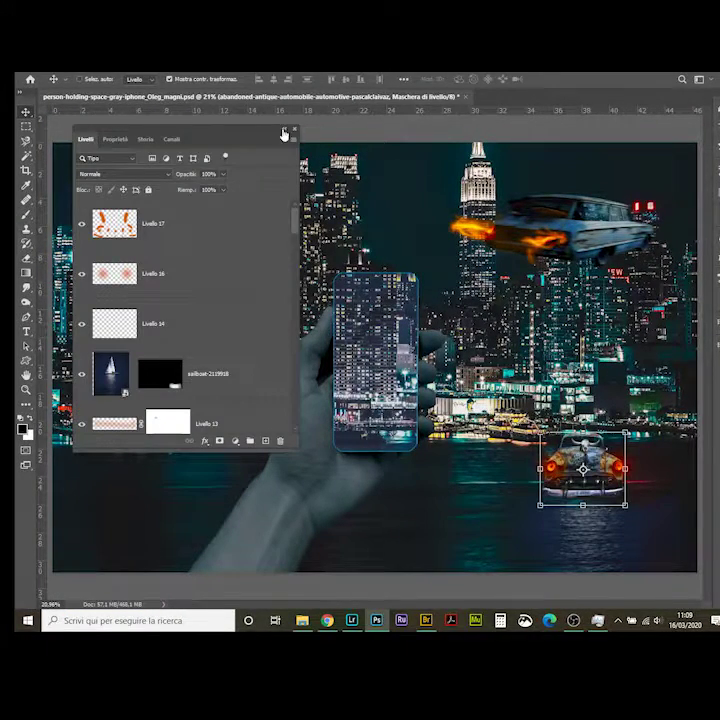
Convert the merged skyline layer Livello 18 into a smart object for smart filters.
left_click(285, 131)
left_click(83, 144)
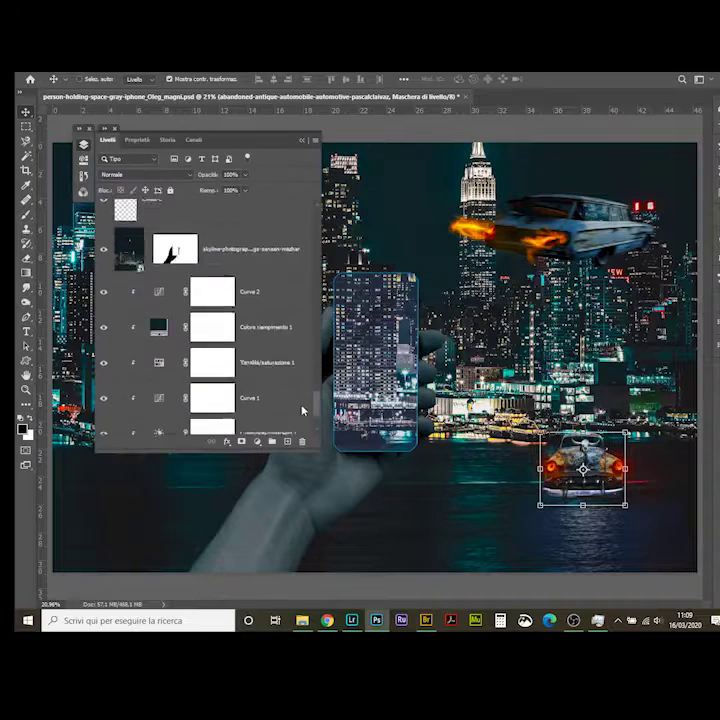
left_click(120, 337)
left_click(110, 91)
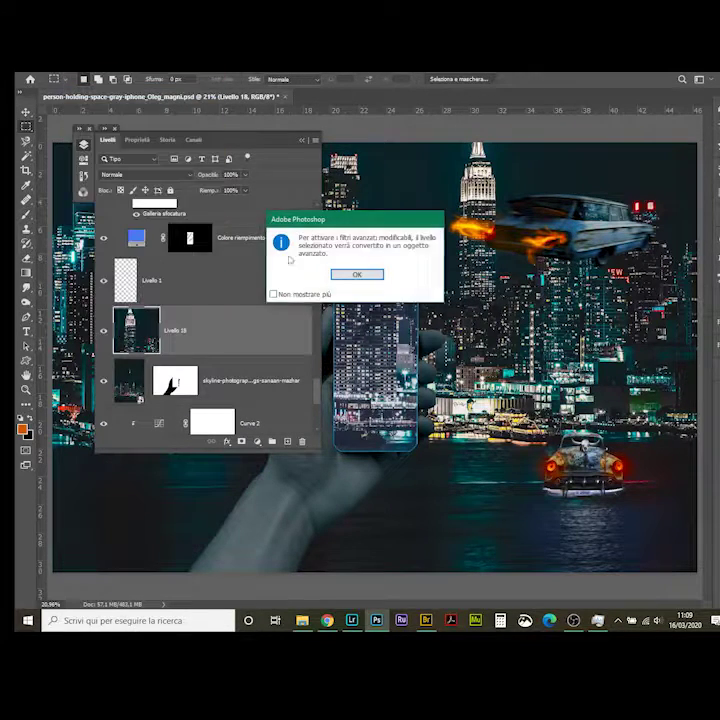
Open the Filter Gallery and browse the Stilizzazione and Texture filter groups.
left_click(357, 273)
mouse_move(140, 264)
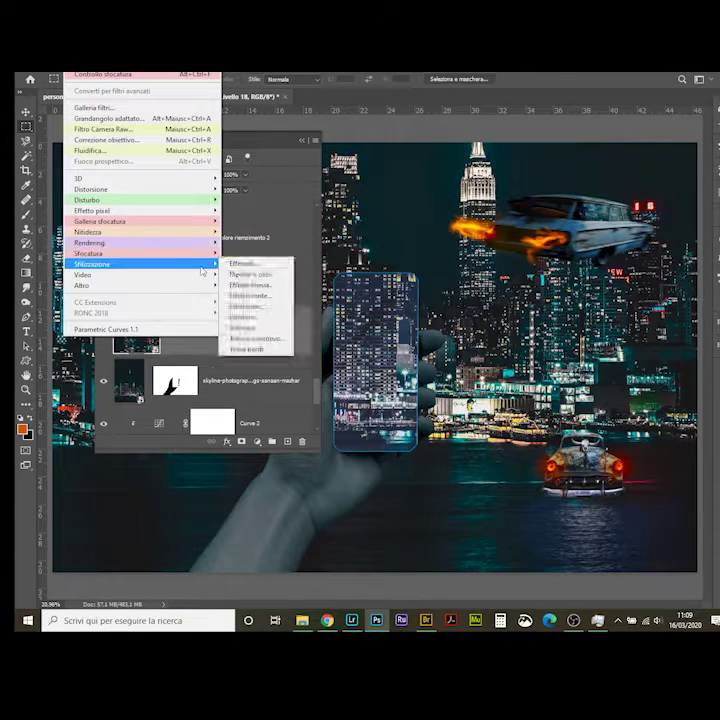
left_click(100, 107)
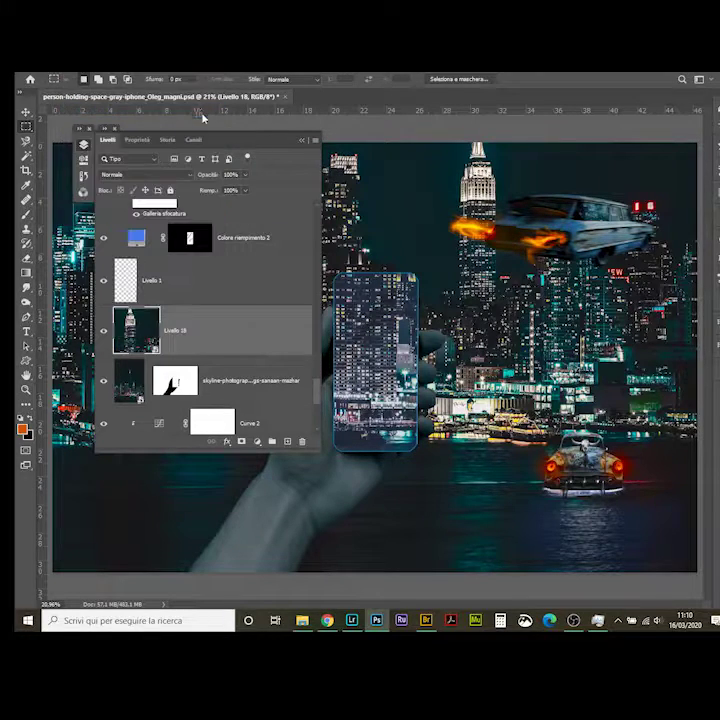
left_click(452, 309)
left_click(455, 437)
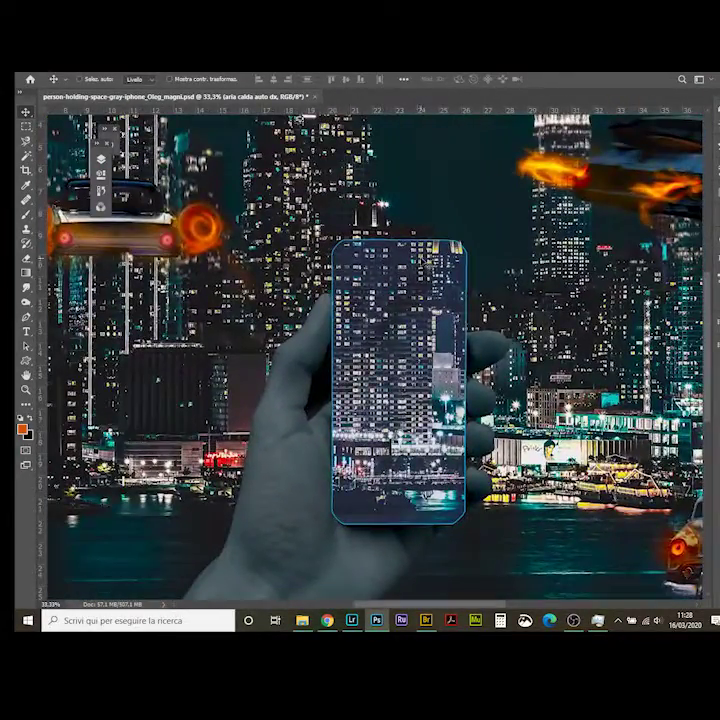
Set the Type tool to the FontAwesome font and place the Character panel beside the phone.
key("F7")
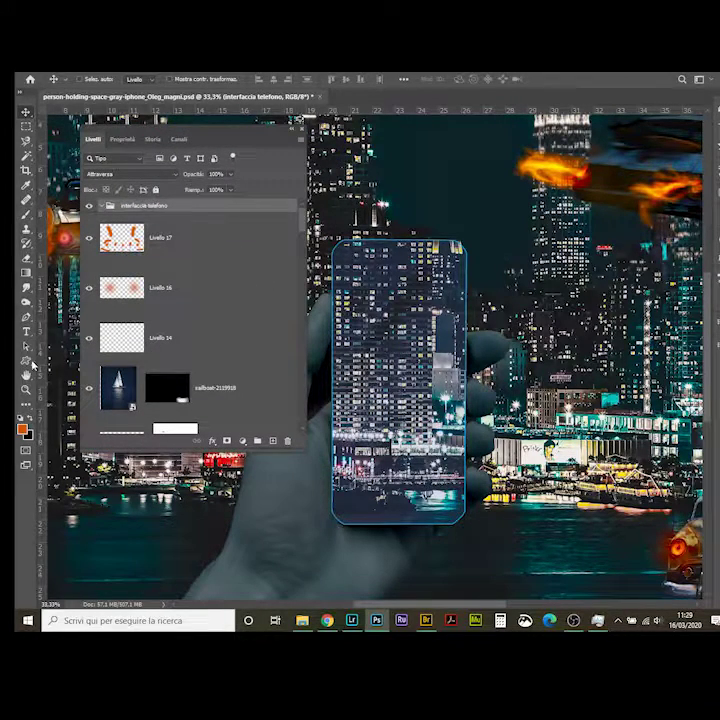
left_click(27, 331)
left_click(159, 75)
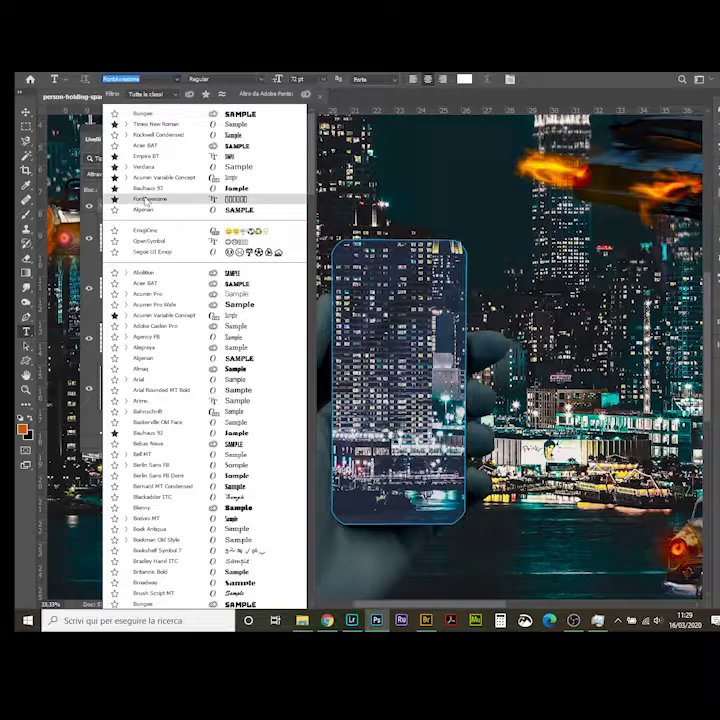
left_click(158, 153)
left_click(150, 193)
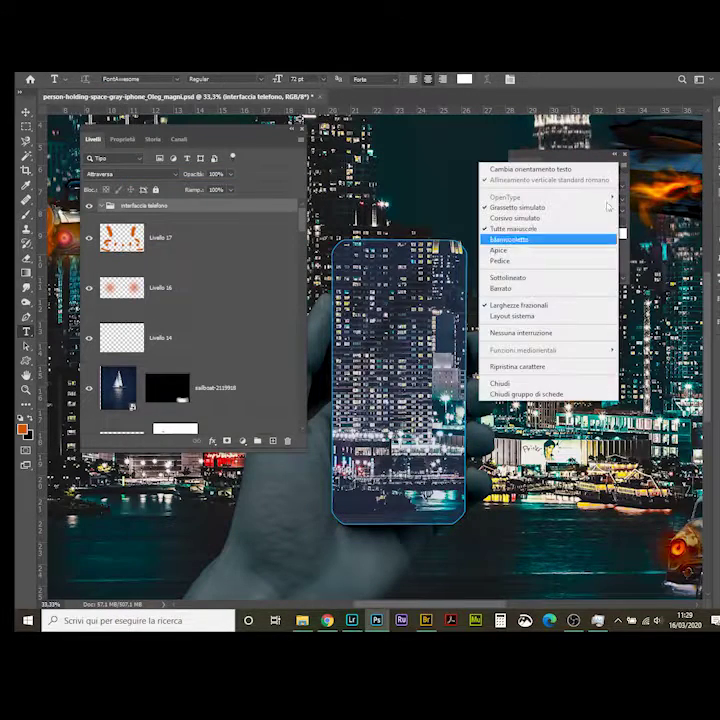
left_click_drag(525, 165, 404, 165)
Open the Glyphs panel from the Window menu to pick icons.
left_click(140, 62)
left_click(160, 417)
left_click(140, 62)
left_click(160, 407)
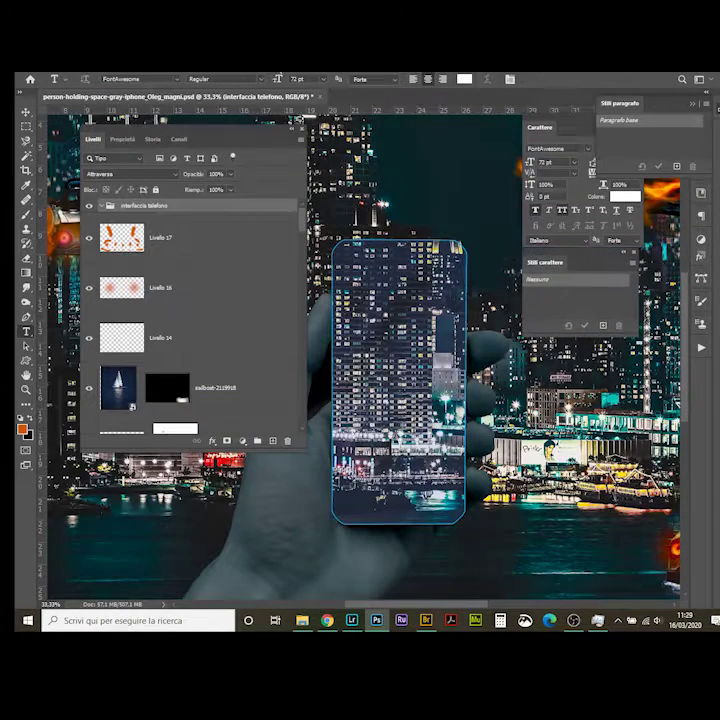
left_click(140, 62)
left_click(140, 214)
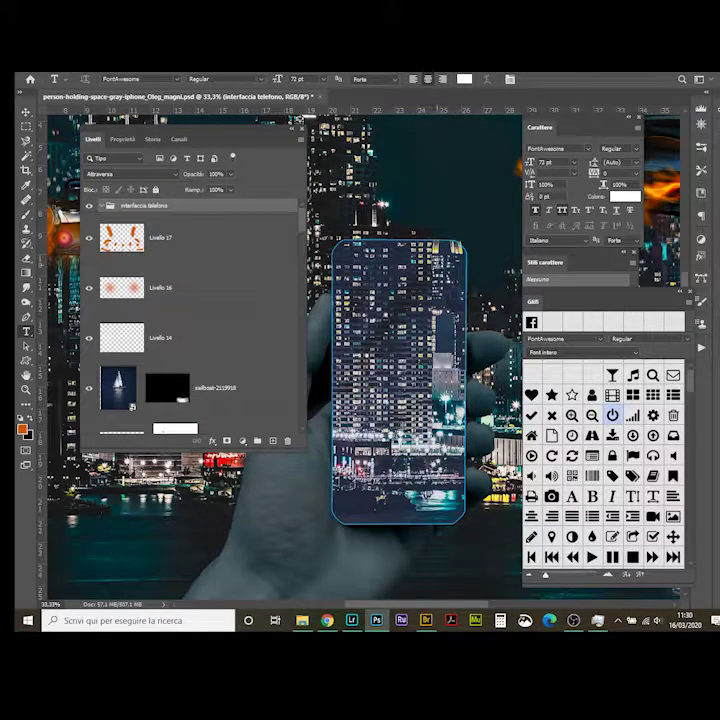
Insert a red FontAwesome camera glyph on the phone screen and nudge it higher.
left_click(466, 340)
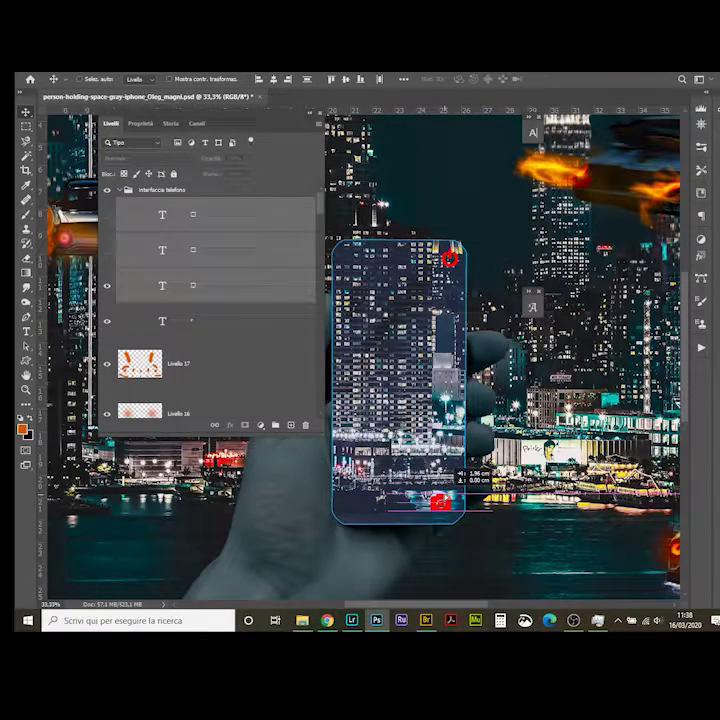
left_click_drag(441, 503, 455, 515)
left_click(28, 362)
Give the circle around the camera icon no fill and a red outline.
left_click(110, 212)
left_click(111, 141)
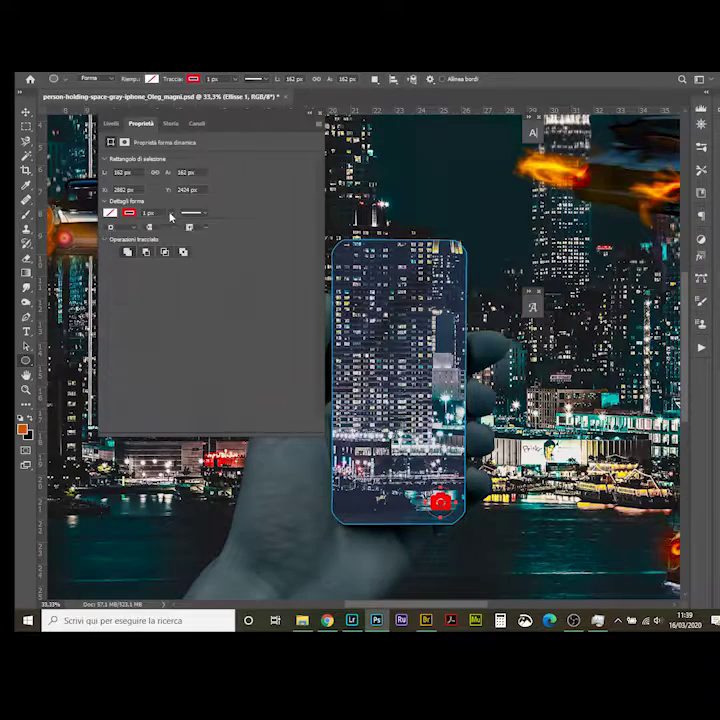
scroll(440, 554, "up", 3)
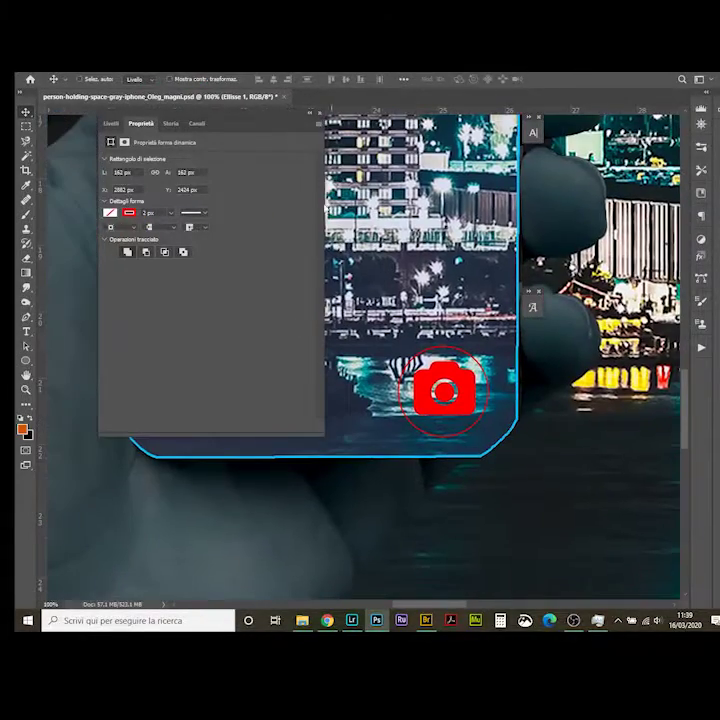
Draw a red arrow with the Line tool, adjusting its arrowhead settings.
right_click(28, 362)
left_click(90, 395)
left_click(430, 78)
left_click_drag(370, 268, 485, 274)
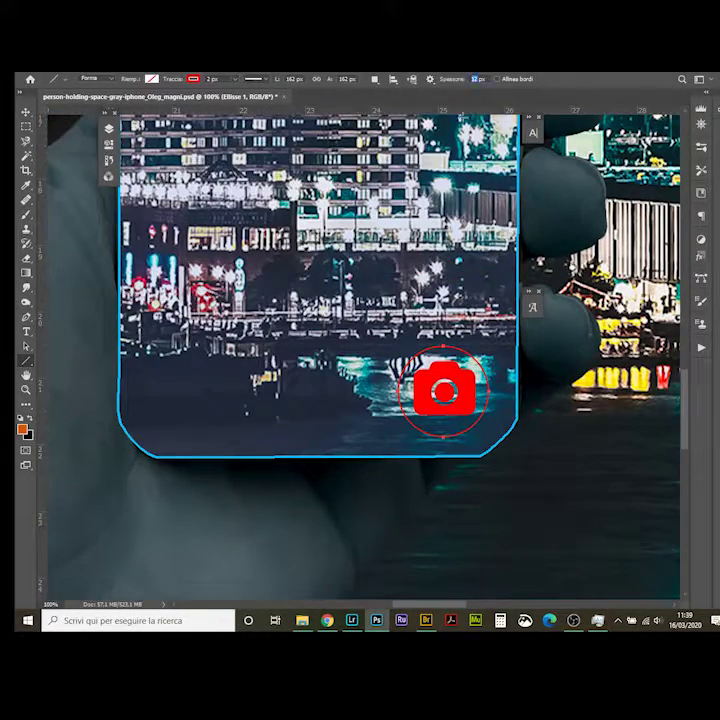
left_click(430, 78)
left_click(450, 112)
left_click(445, 150)
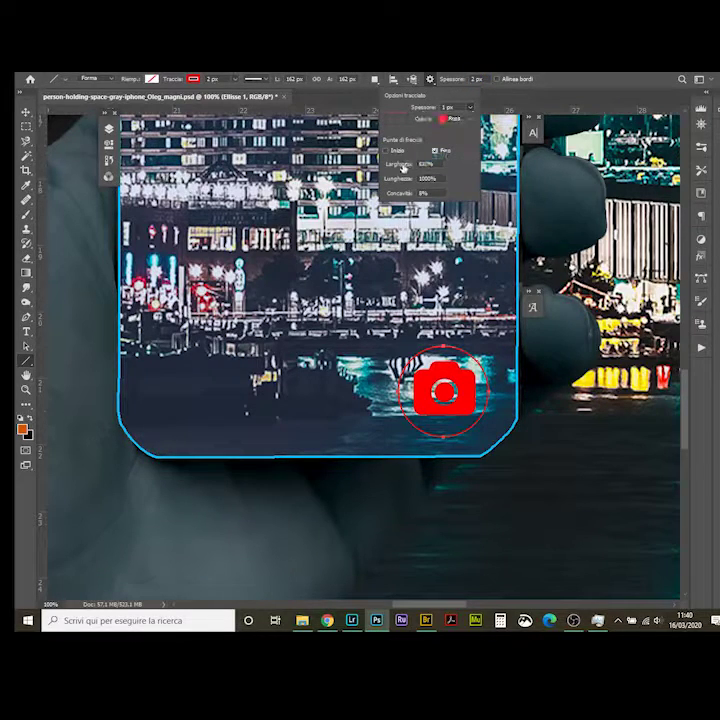
mouse_move(380, 266)
left_mouse_down()
mouse_move(428, 265)
mouse_move(310, 434)
left_mouse_up()
Warp the arrow with Arc, bending it downward, and place it under the camera icon.
key("v")
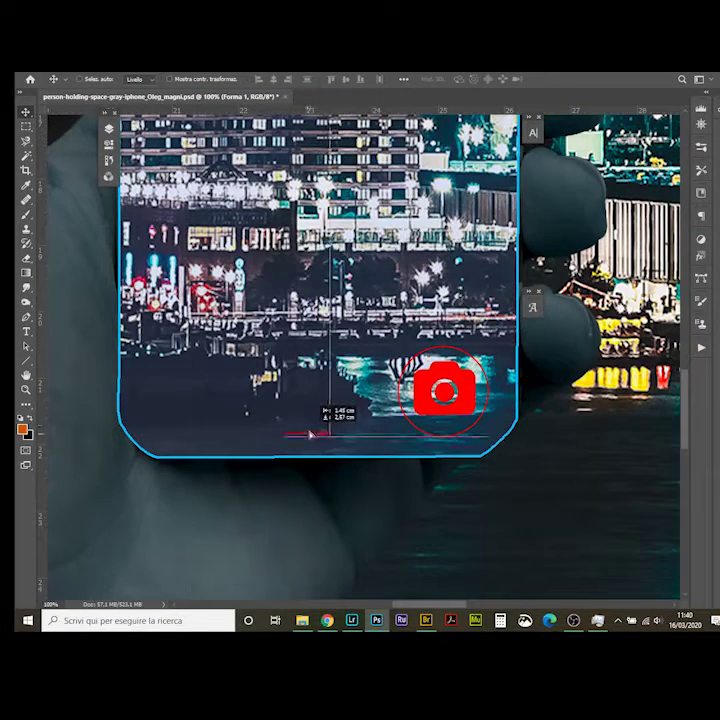
scroll(327, 385, "up", 1)
key("ctrl+t")
left_click(563, 78)
left_click(340, 78)
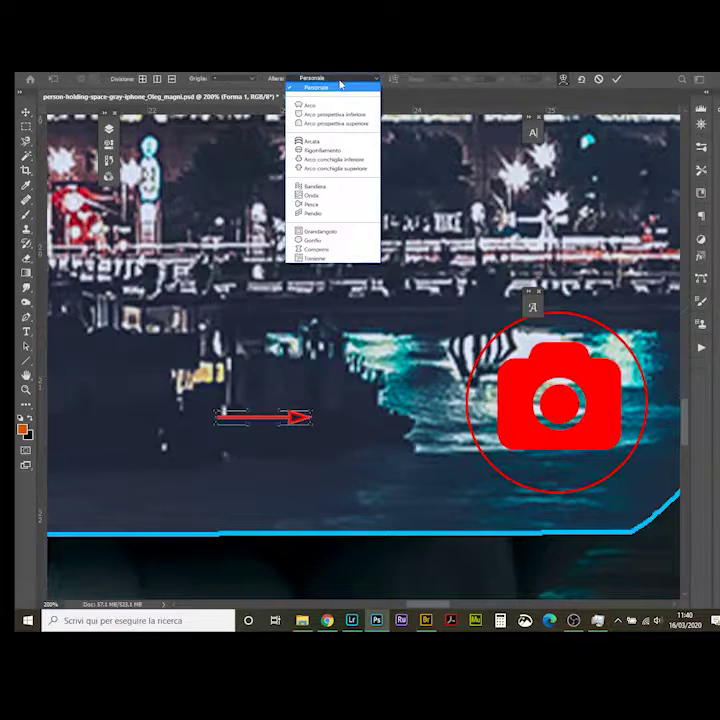
left_click(344, 111)
left_click_drag(262, 391, 262, 434)
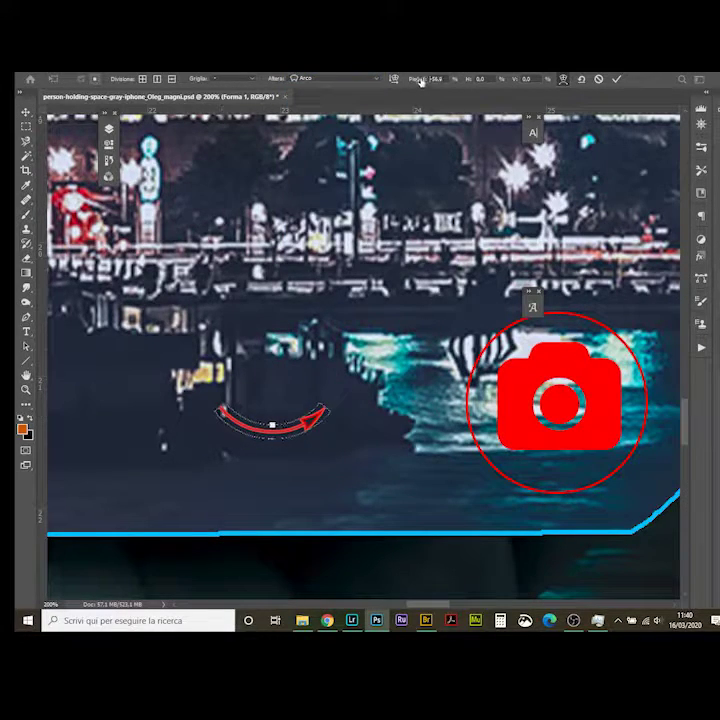
mouse_move(272, 420)
left_mouse_down()
mouse_move(579, 437)
mouse_move(538, 450)
mouse_move(514, 410)
mouse_move(478, 422)
mouse_move(554, 434)
mouse_move(481, 424)
left_mouse_up()
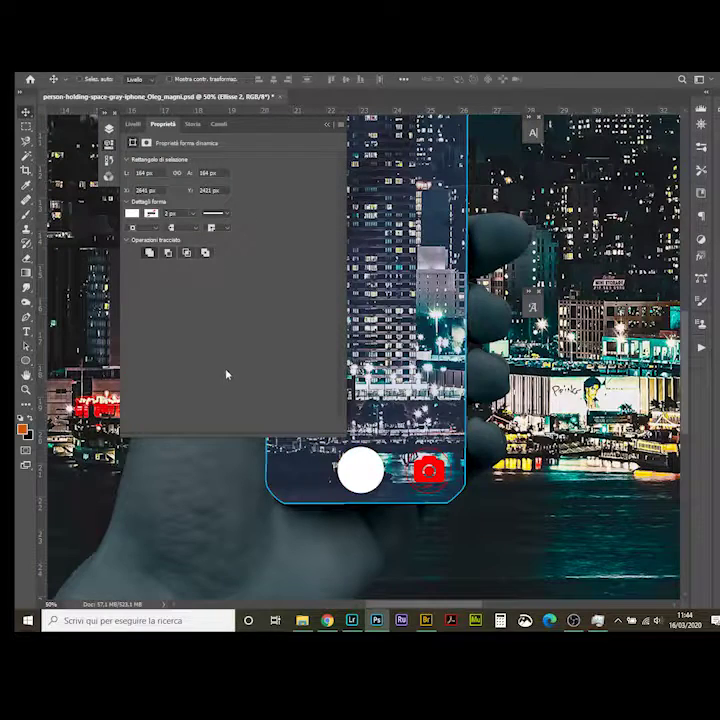
Draw a red vertical bar inside the white shutter circle and show its transform handles.
key("u")
left_click_drag(350, 458, 350, 482)
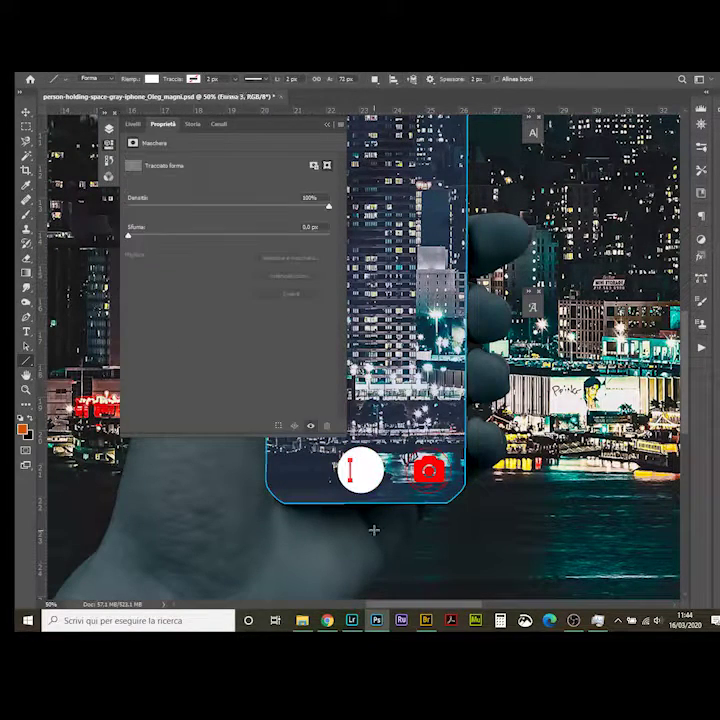
key("ctrl+plus")
key("v")
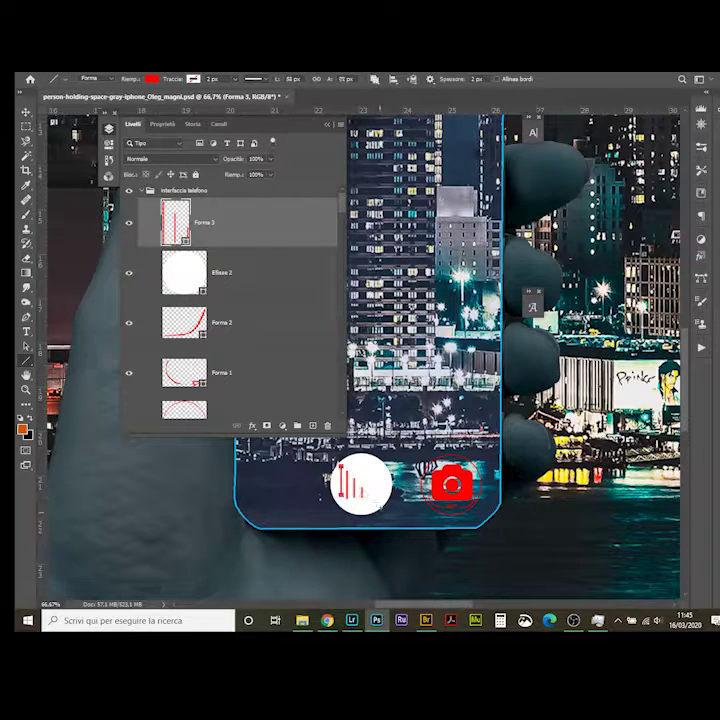
key("v")
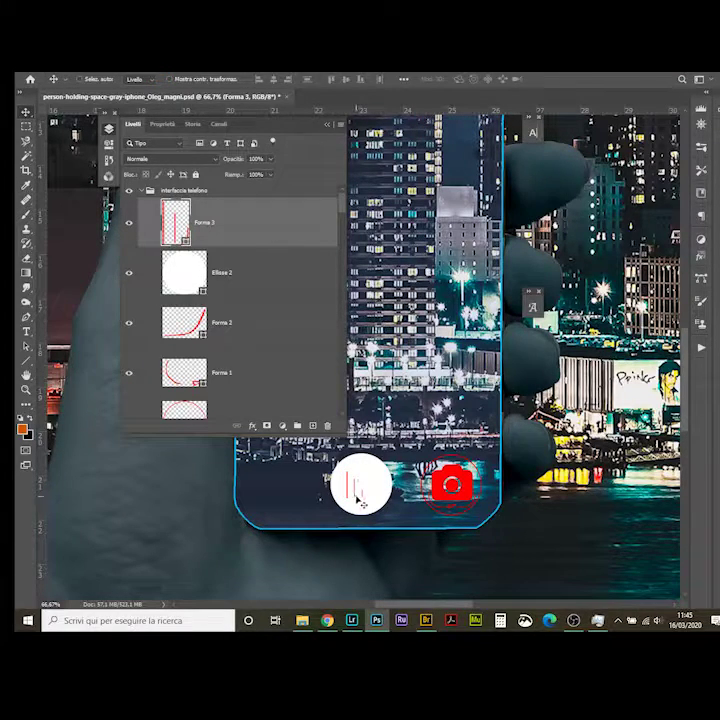
left_click(169, 78)
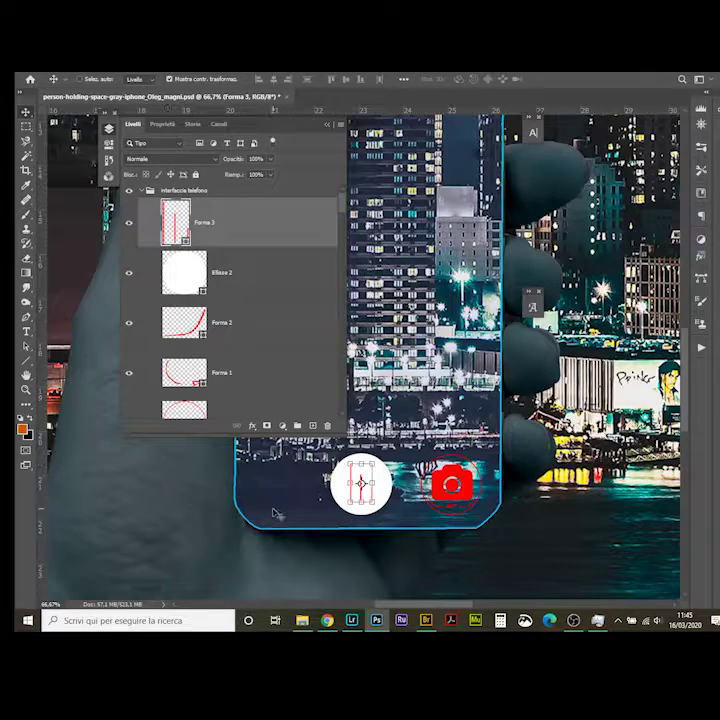
Draw a red-outlined circle left of the white button, then select Livello 18.
left_click(327, 125)
left_click(26, 360)
left_click_drag(303, 499, 401, 515)
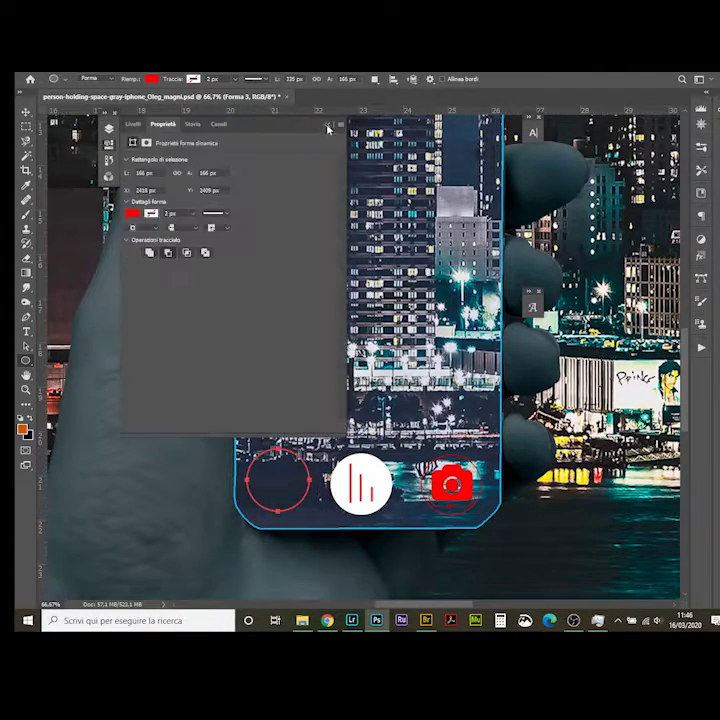
left_click(132, 124)
left_click(141, 241)
left_click(260, 208)
Shrink the Livello 18 city photo down to a small box with Free Transform.
key("ctrl+0")
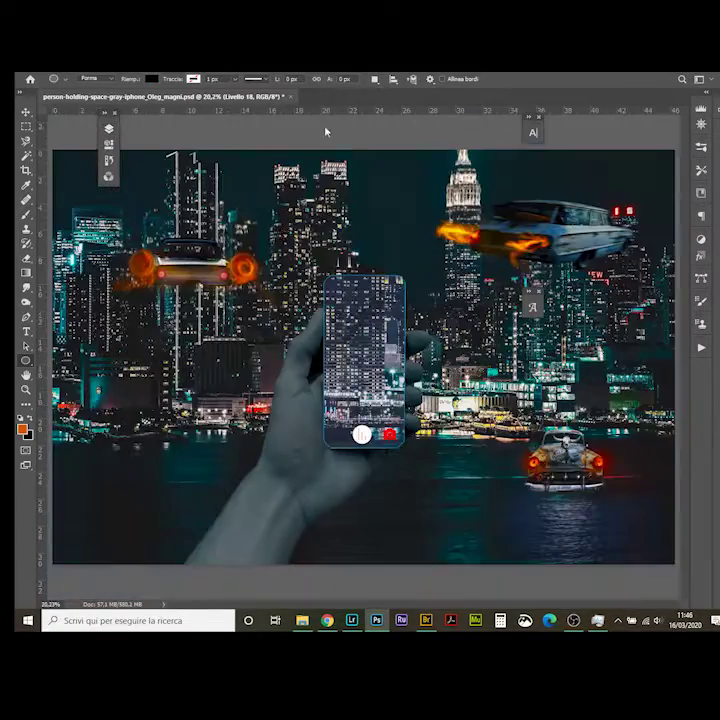
key("ctrl+t")
mouse_move(675, 149)
left_mouse_down()
mouse_move(412, 393)
mouse_move(318, 458)
left_mouse_up()
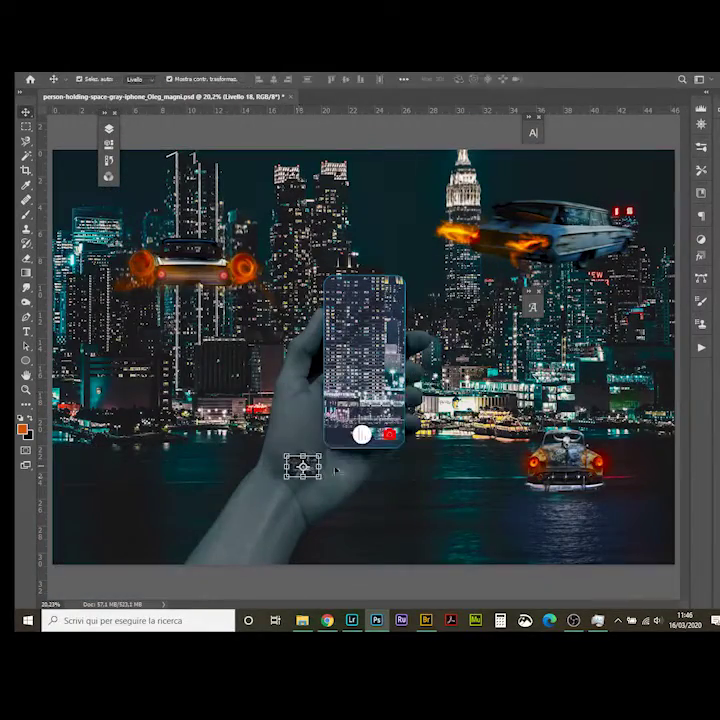
key("ctrl+plus")
key("ctrl+plus")
key("ctrl+plus")
left_click(108, 128)
Duplicate the white circle left of the button and fit the city photo into it.
left_click_drag(307, 128, 150, 100)
left_click(56, 220)
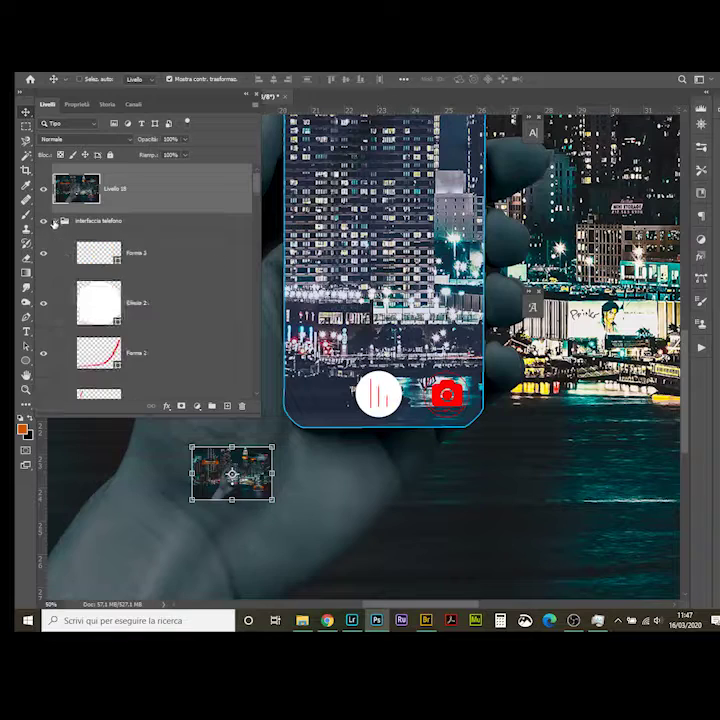
left_click(140, 300)
mouse_move(314, 474)
left_mouse_down()
mouse_move(291, 452)
mouse_move(253, 472)
mouse_move(317, 386)
left_mouse_up()
left_click(115, 188)
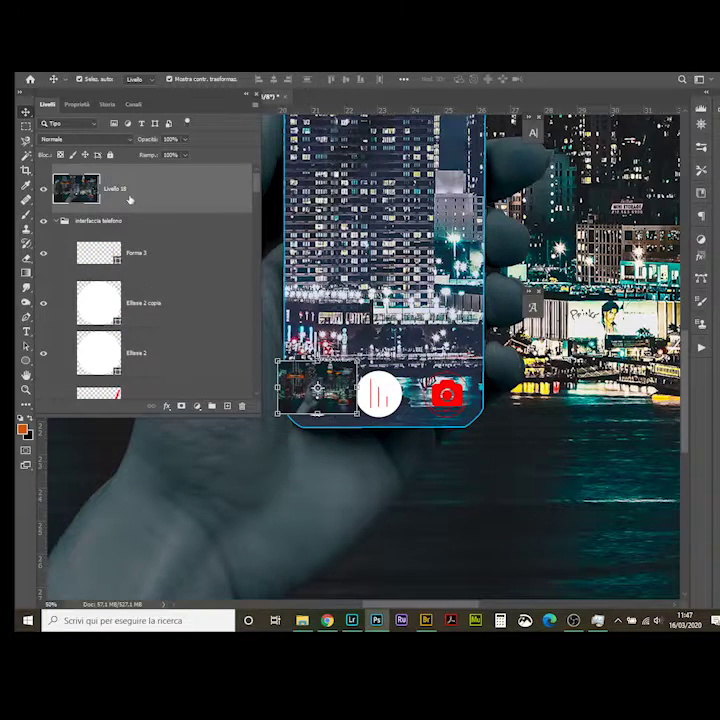
left_click_drag(115, 188, 165, 265)
left_click_drag(327, 405, 288, 408)
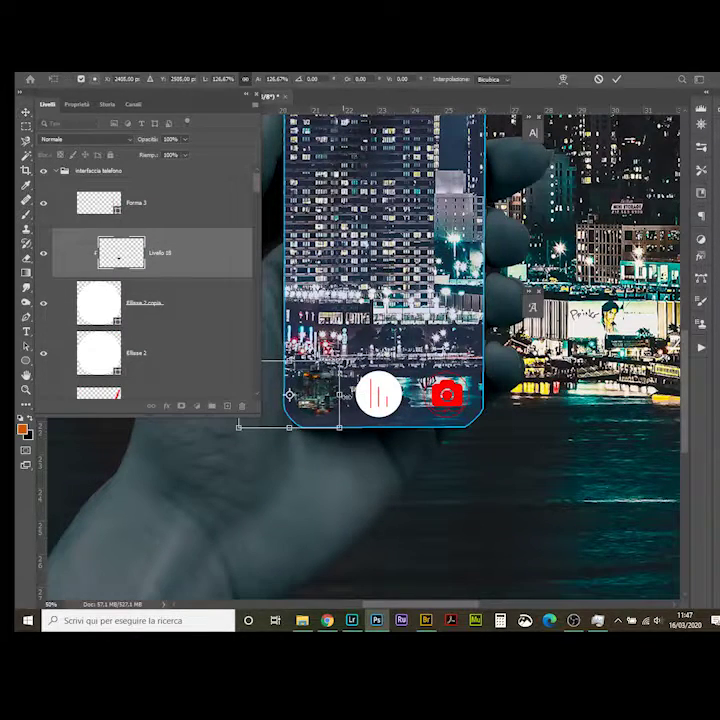
Draw four descending red vertical bars inside the white circle with the Line tool.
key("ctrl+0")
scroll(360, 445, "up", 5)
scroll(360, 445, "up", 3)
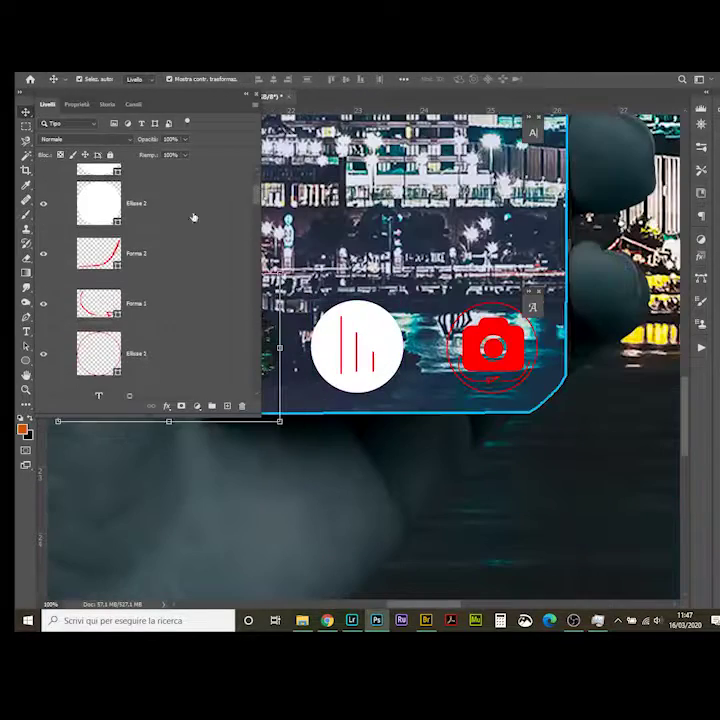
left_click(130, 188)
left_click(26, 363)
mouse_move(331, 316)
left_mouse_down()
mouse_move(331, 380)
mouse_move(340, 380)
left_mouse_up()
left_click_drag(350, 330, 350, 380)
mouse_move(359, 342)
left_mouse_down()
mouse_move(359, 378)
mouse_move(368, 378)
left_mouse_up()
left_click_drag(377, 363, 377, 378)
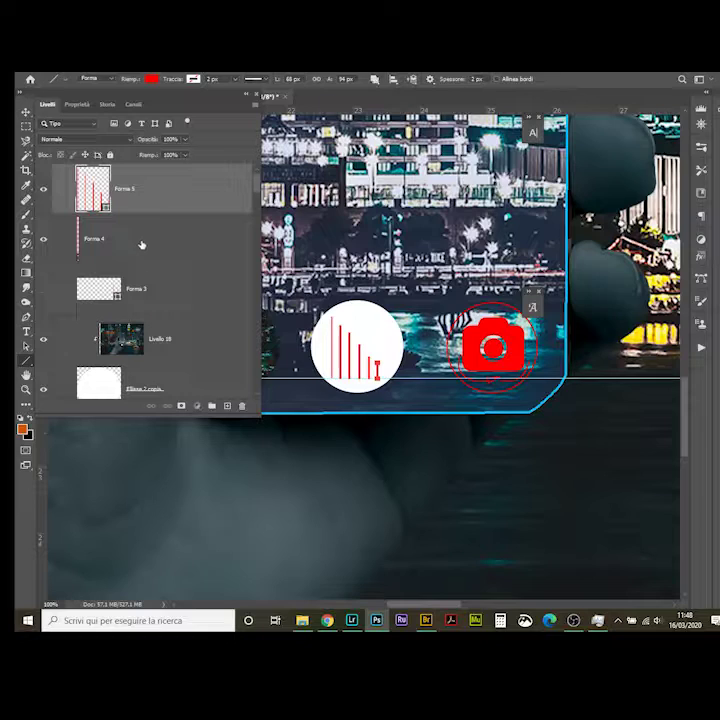
Select both red bar layers with the Move tool and fit the composition in view.
left_click(141, 244, "shift")
key("v")
left_click(404, 78)
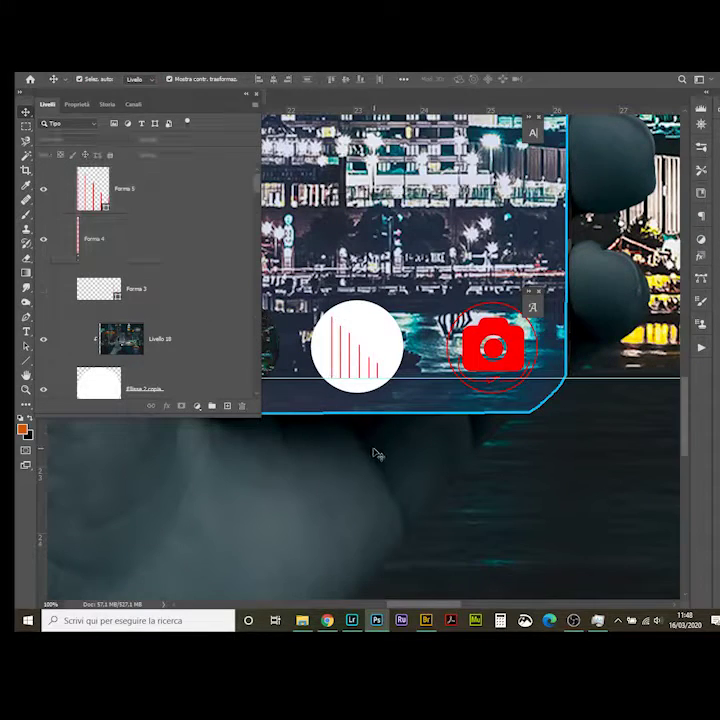
key("ctrl+0")
Save and close the composite, then preview the 'Modelli compatibili iPhone bidimensionali' mobile template.
key("ctrl+s")
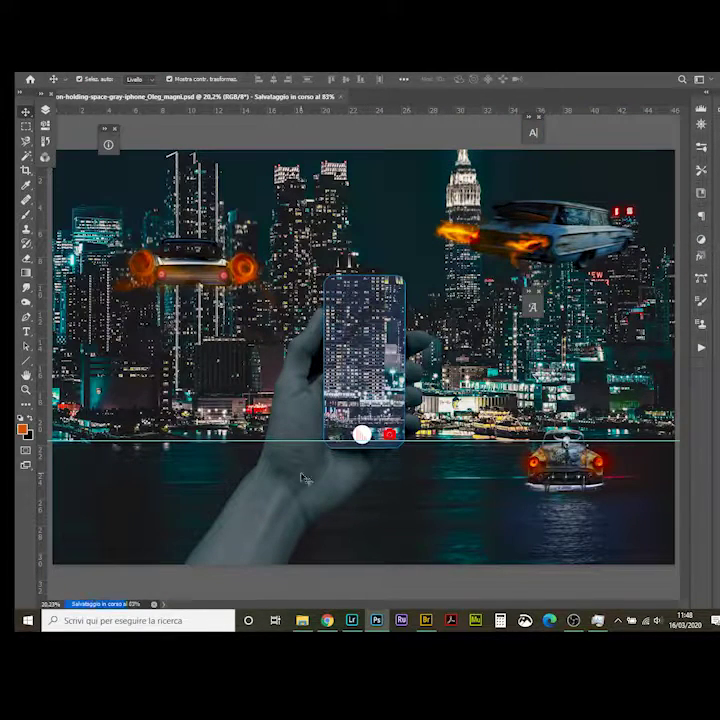
key("ctrl+w")
key("ctrl+n")
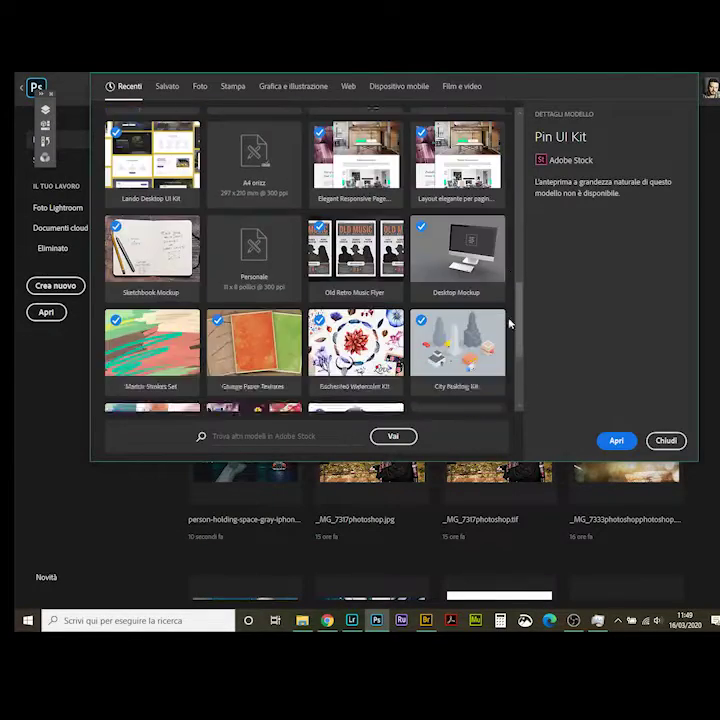
left_click(399, 86)
scroll(300, 250, "down", 3)
left_click(180, 272)
left_click(152, 355)
left_click(578, 341)
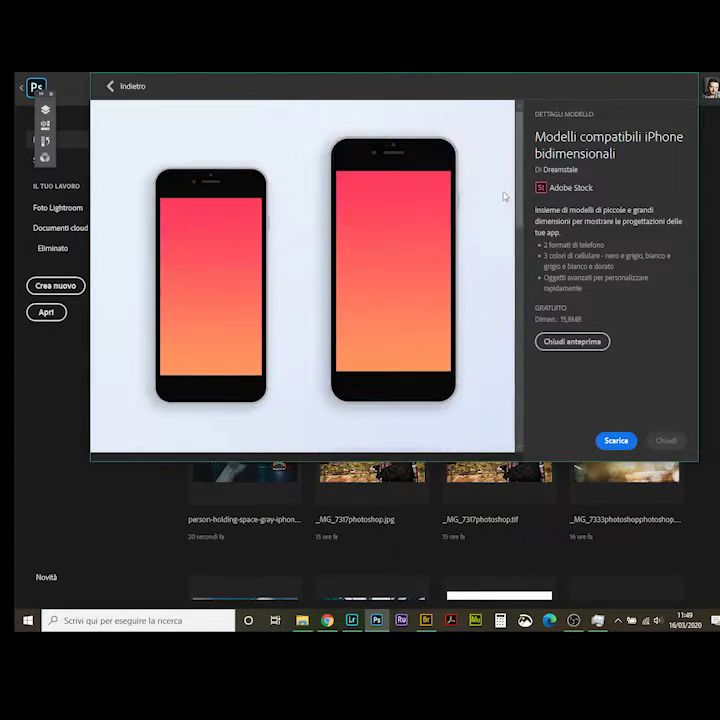
Download and open the iPhone mockups, then select the large black phone's layers.
left_click(615, 441)
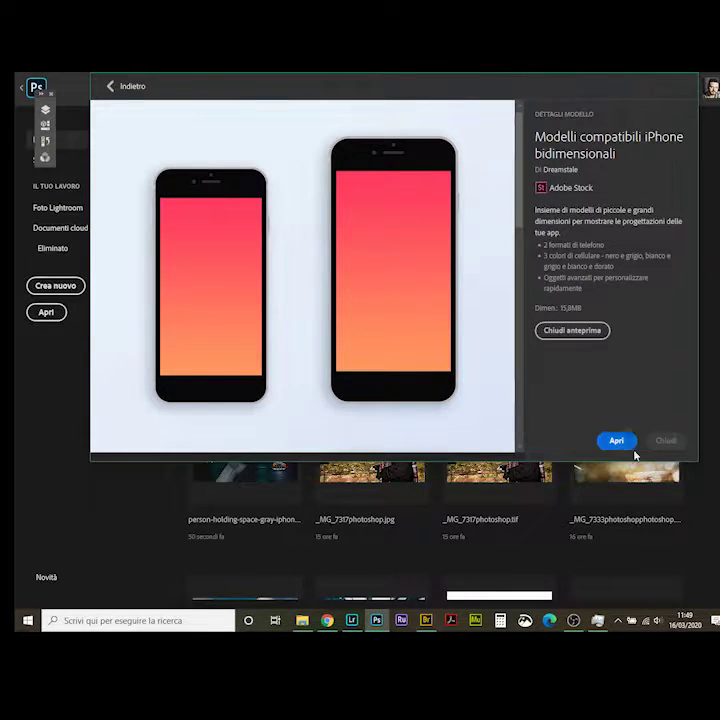
left_click(628, 442)
left_click(433, 247)
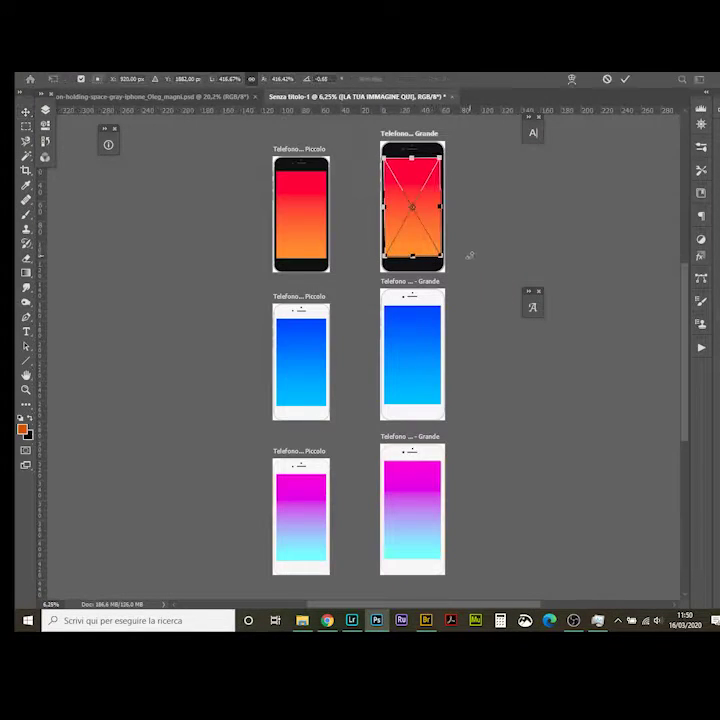
left_click(44, 110)
Fit the Telefono nero - Grande mockup over the hand and delete its white screen inside the smart object.
left_click(77, 186)
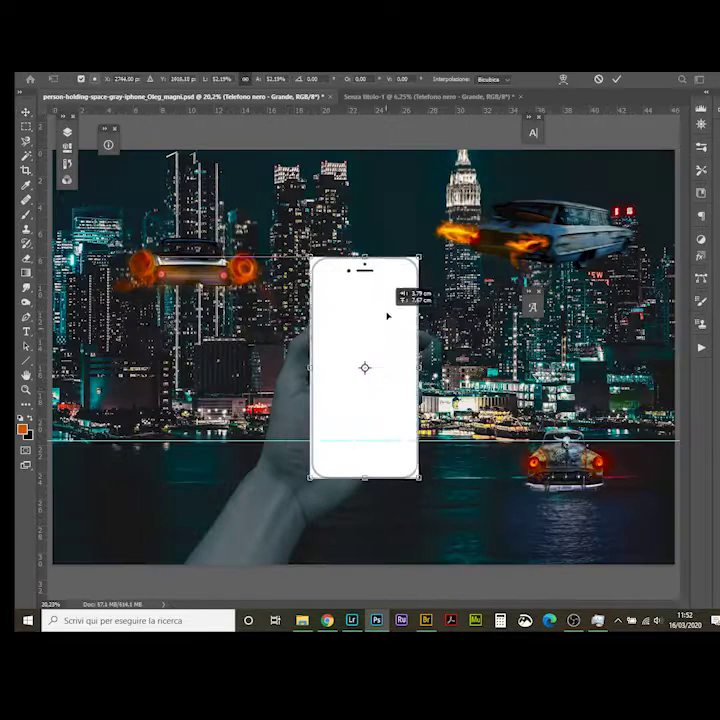
key("Return")
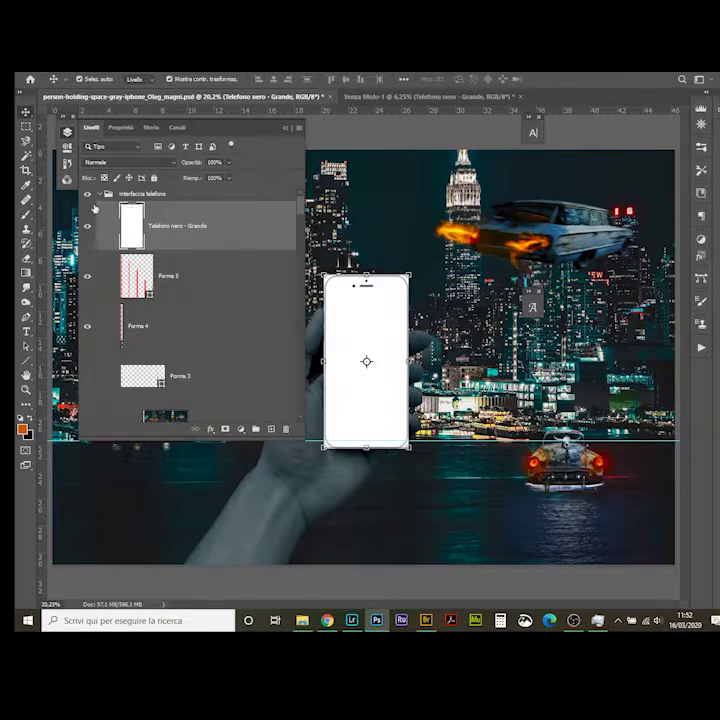
double_click(130, 225)
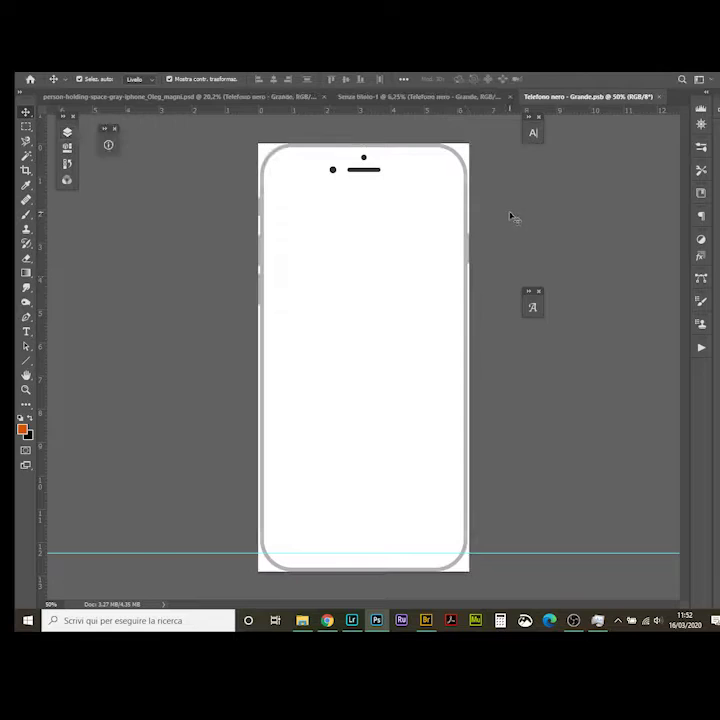
key("w")
left_click(334, 174)
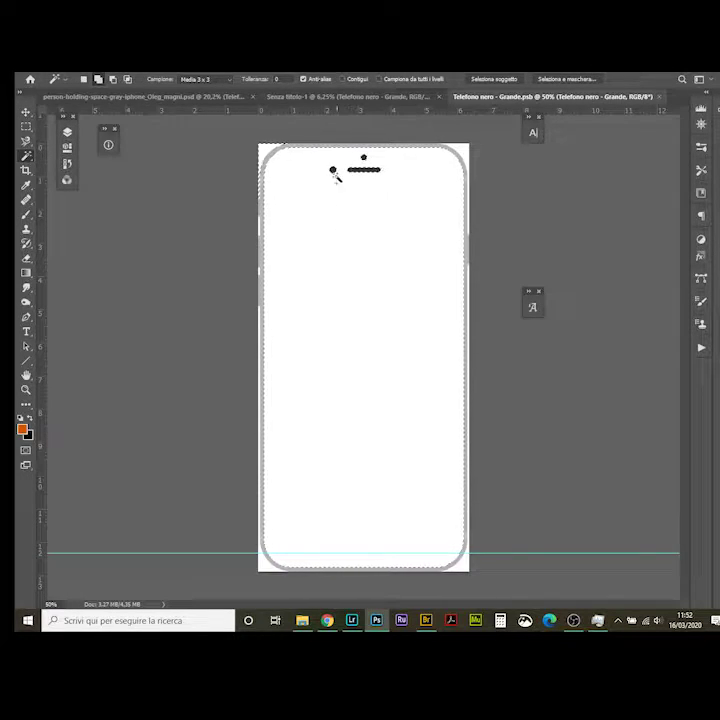
key("Delete")
key("ctrl+s")
key("ctrl+w")
Recolour the Forma 2 and Forma 1 shapes and the camera glyph purple-magenta.
left_click(67, 131)
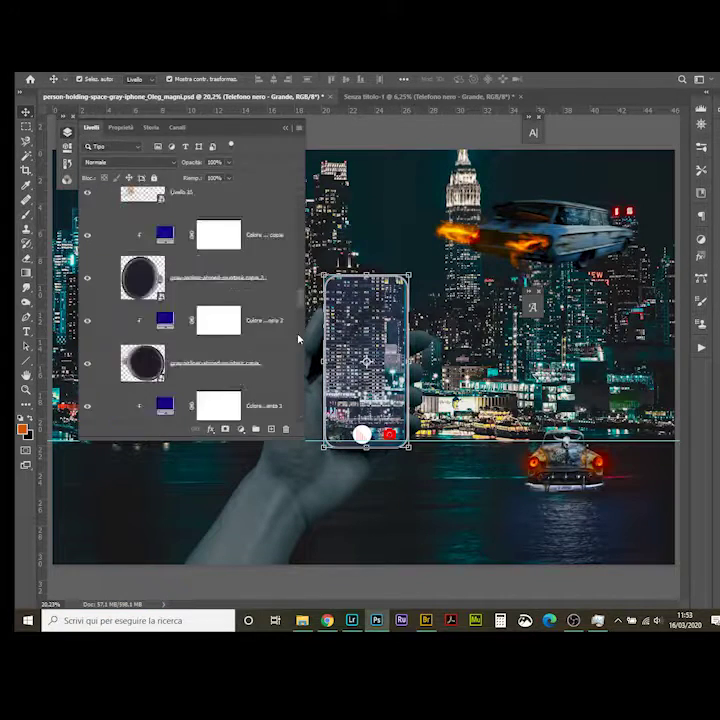
scroll(292, 399, "down", 2)
scroll(292, 399, "down", 10)
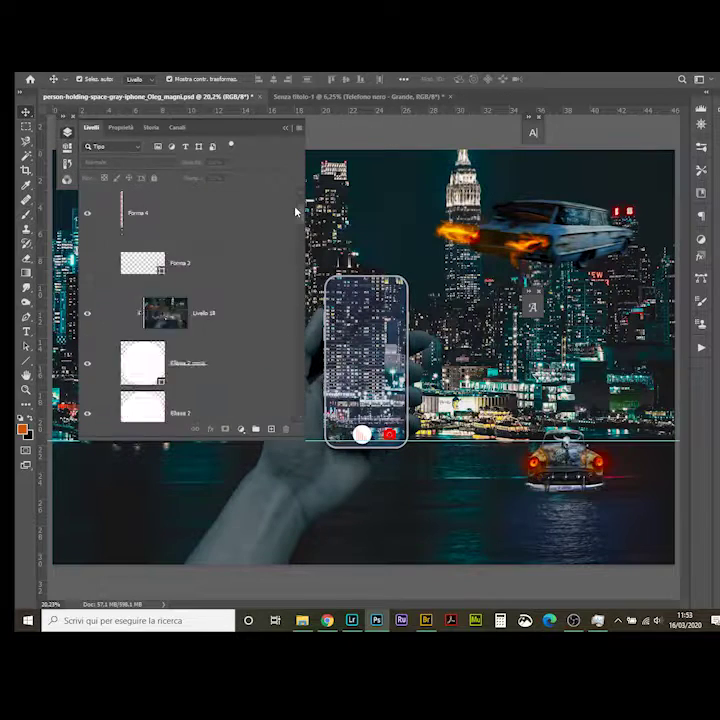
left_click(240, 261)
scroll(242, 288, "down", 2)
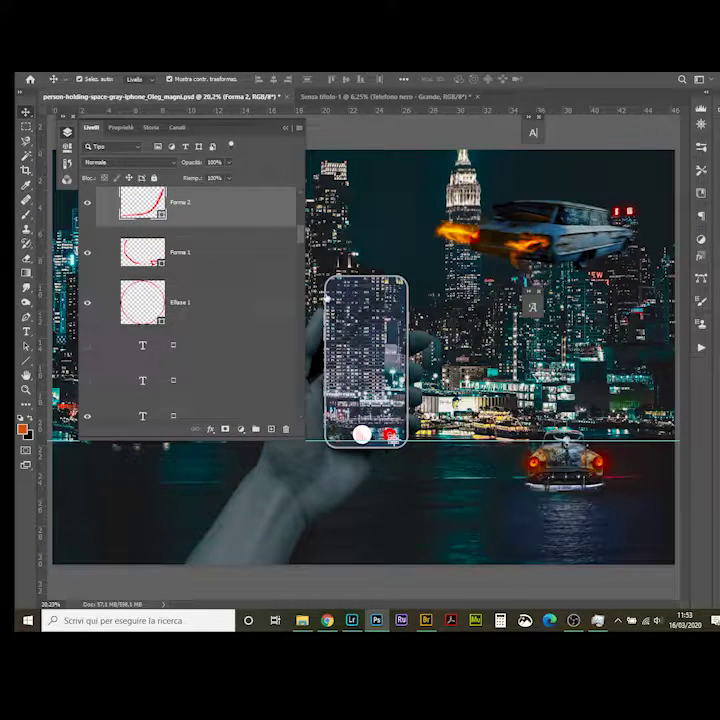
double_click(142, 203)
key("Escape")
double_click(142, 252)
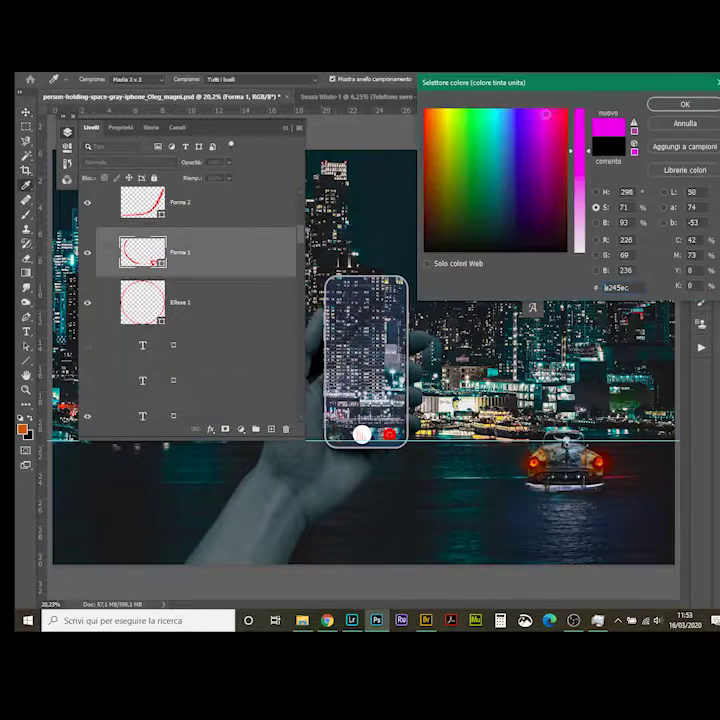
key("Escape")
scroll(217, 294, "down", 3)
double_click(142, 291)
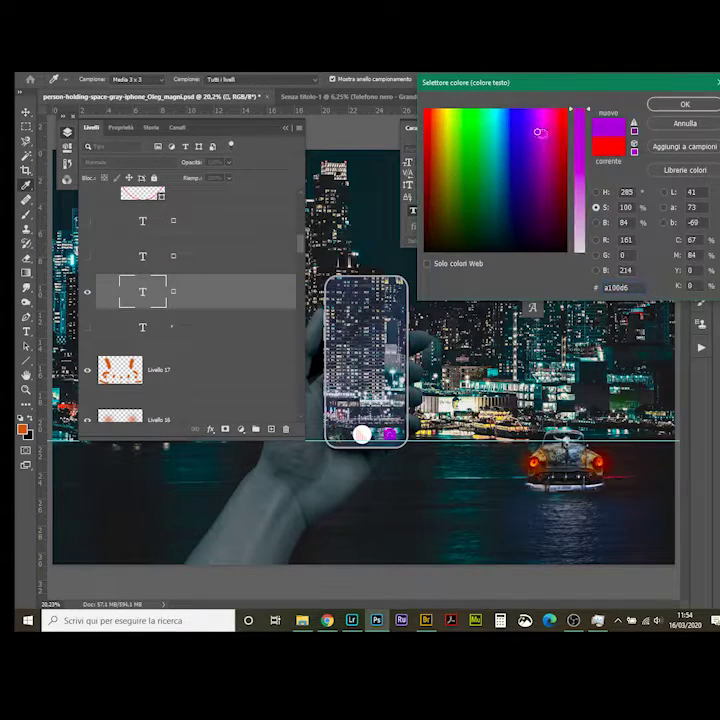
key("Return")
Add a Stroke outline to the Ellisse 2 copia thumbnail circle and hide the side panels.
scroll(190, 300, "up", 3)
left_click(143, 321)
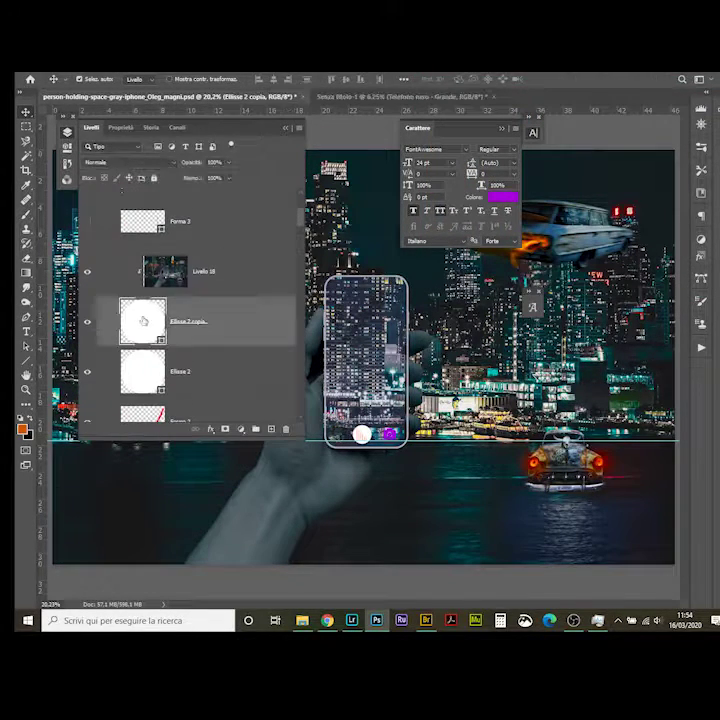
double_click(177, 345)
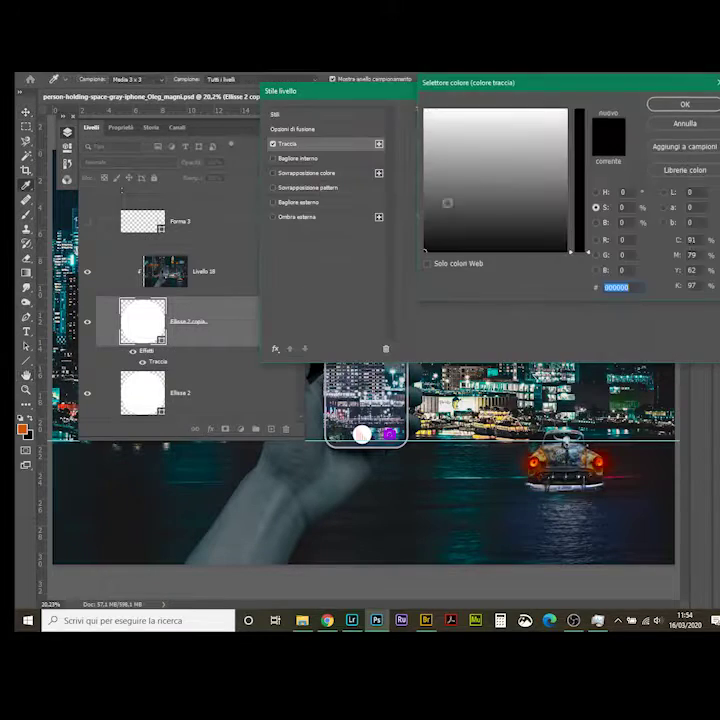
key("Return")
key("Return")
left_click(285, 127)
left_click(501, 128)
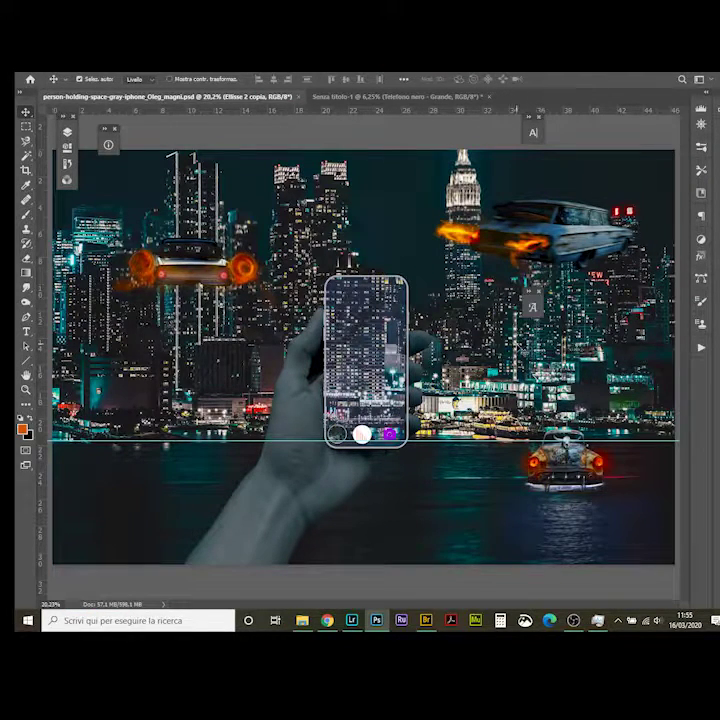
Add a white Outer Glow to Telefono nero - Grande, adjusting its spread, size and opacity.
left_click(67, 132)
scroll(180, 300, "up", 3)
left_click(200, 275)
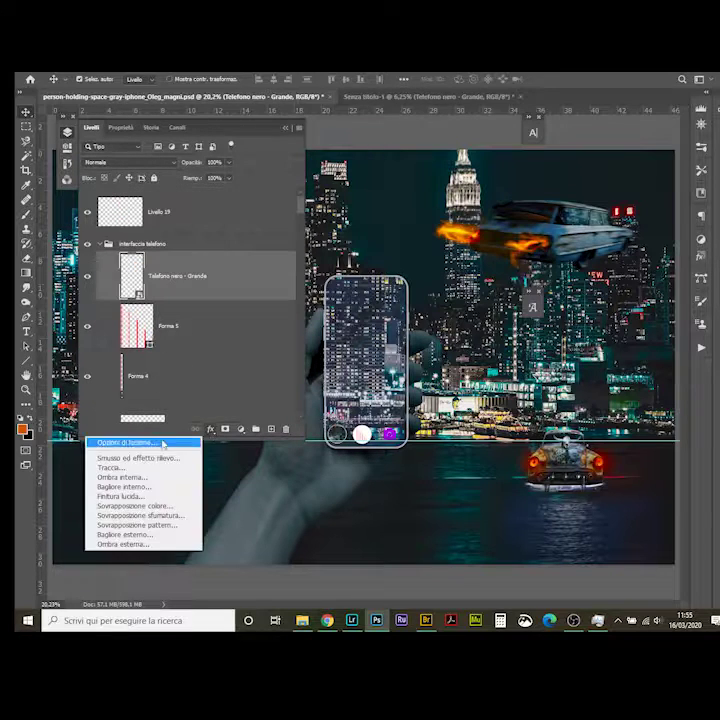
double_click(200, 275)
left_click_drag(482, 77, 413, 77)
left_click(375, 175)
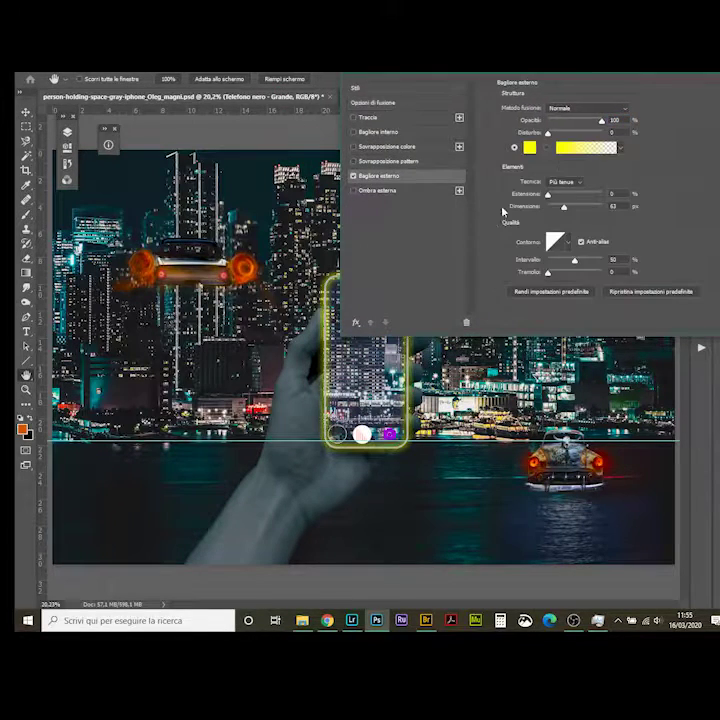
left_click(530, 146)
left_click(425, 107)
left_click(684, 104)
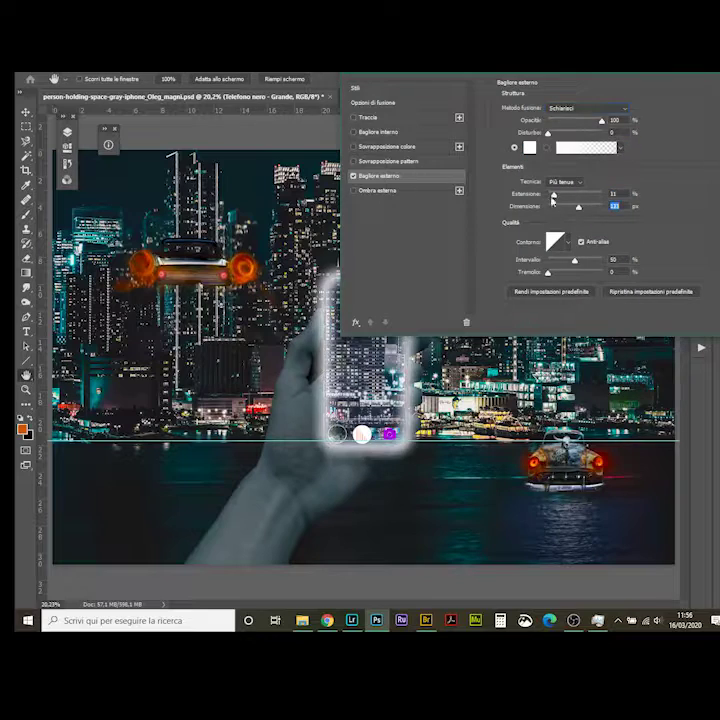
left_click_drag(557, 120, 549, 120)
left_click_drag(554, 194, 565, 194)
left_click(568, 242)
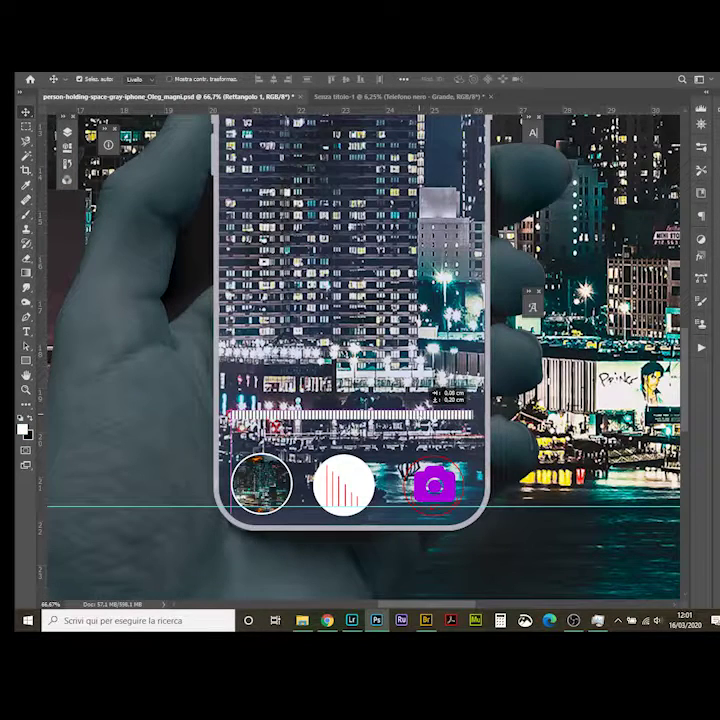
Draw a black rounded rectangle over the phone's lower screen.
right_click(26, 360)
left_click(80, 362)
left_click_drag(225, 396, 482, 519)
left_click(91, 198)
left_click(99, 222)
left_click_drag(100, 240, 119, 253)
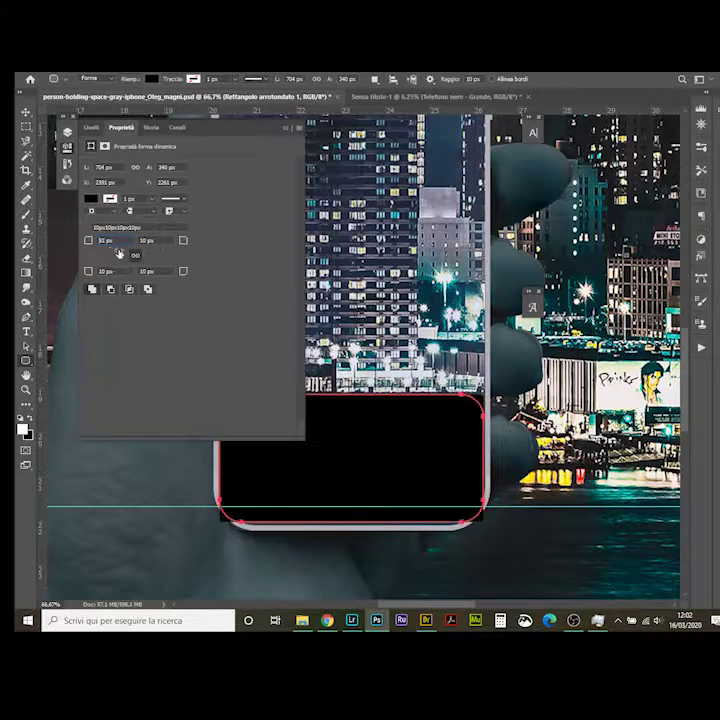
left_click(284, 131)
Move the black rectangle into place and stretch it to the phone's bottom edge.
key("v")
left_click_drag(410, 468, 370, 462)
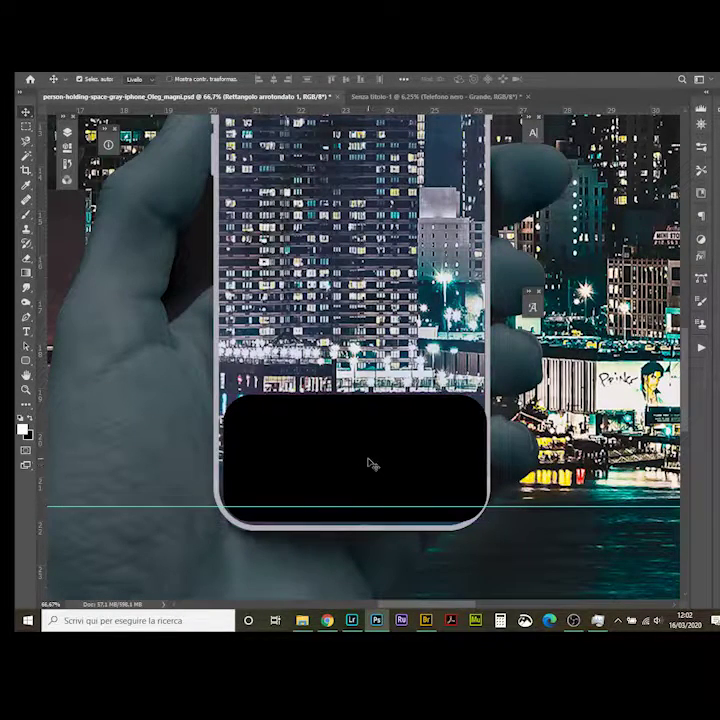
key("ctrl+t")
left_click_drag(352, 520, 363, 512)
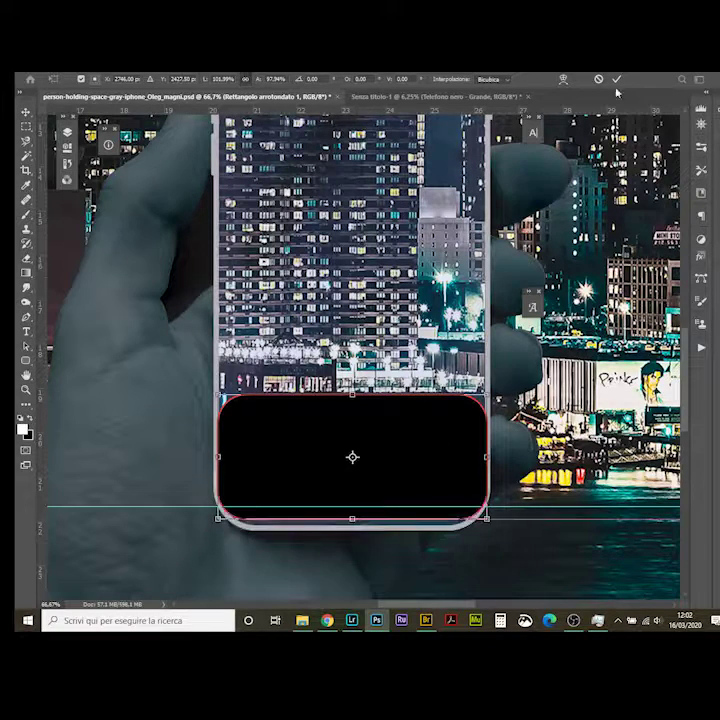
key("Return")
Move the black rectangle beneath the phone frame layer and give it a layer mask.
key("F7")
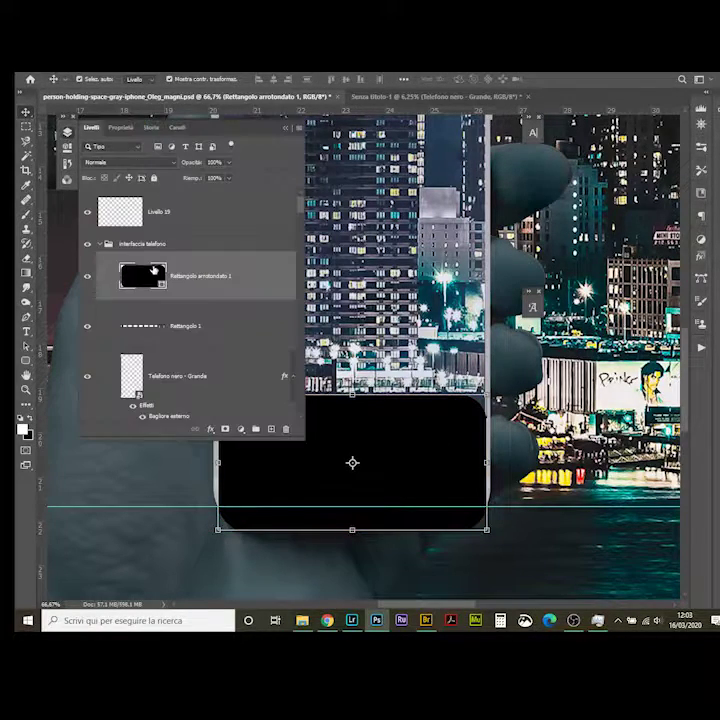
key("ctrl+bracketleft")
key("ctrl+bracketleft")
left_click_drag(140, 397, 186, 218)
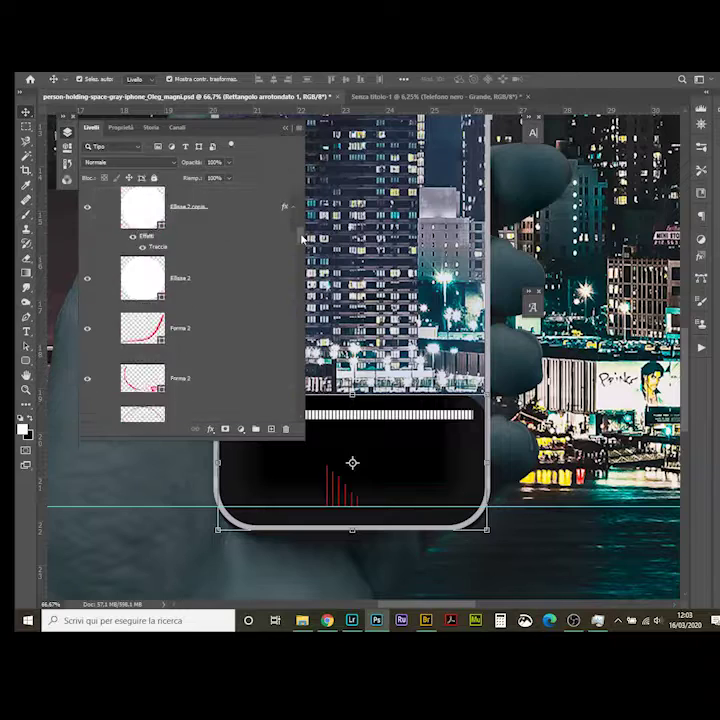
left_click(225, 429)
key("b")
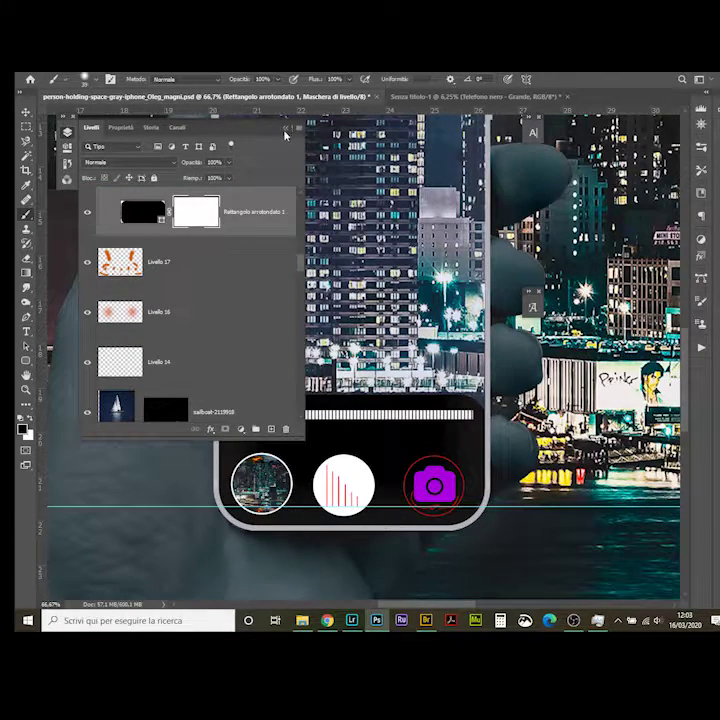
key("F7")
Mask out the rectangle's upper screen area so the city shows through, then save.
key("m")
key("F7")
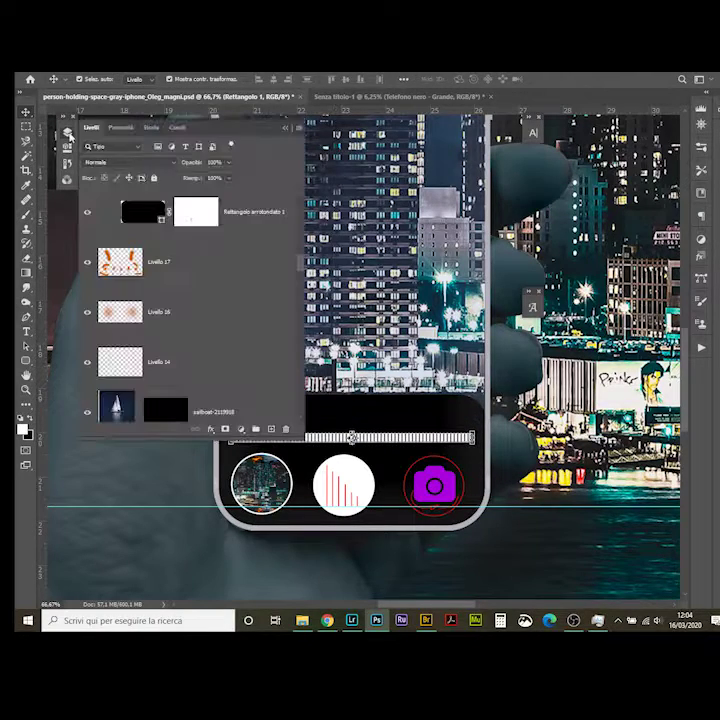
key("F7")
left_click_drag(198, 325, 494, 408)
key("F7")
left_click(48, 199)
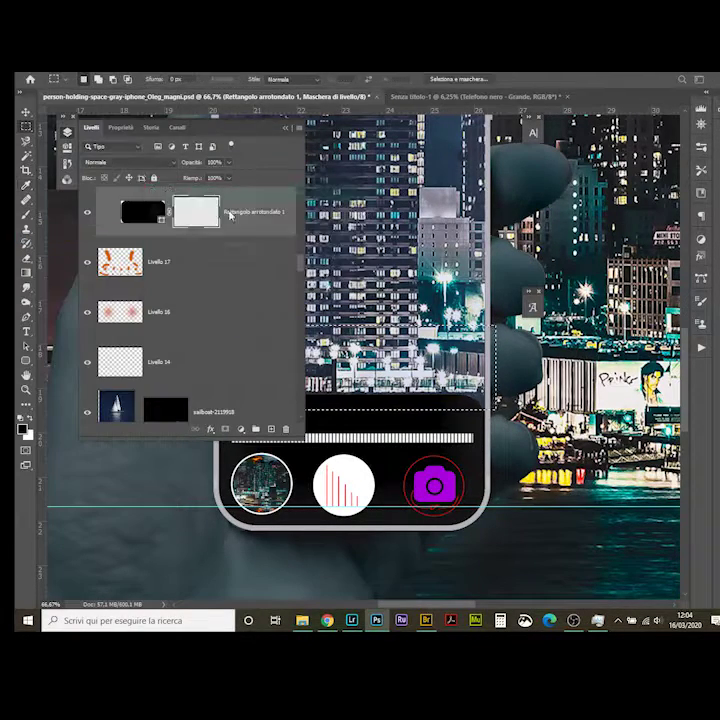
key("ctrl+d")
key("x")
key("F7")
key("ctrl+s")
Check the Type tool's font list and create a new empty layer for text.
key("t")
left_click(177, 78)
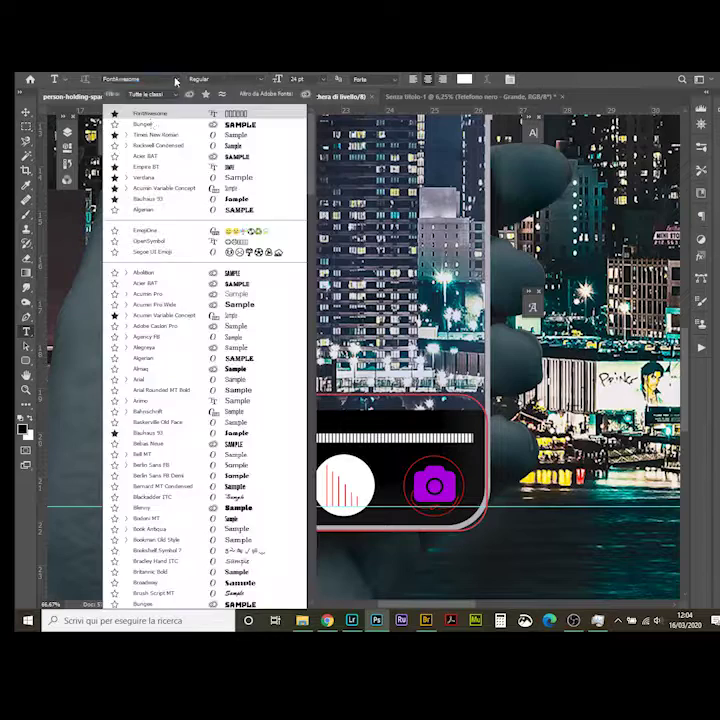
left_click(296, 200)
key("v")
key("F7")
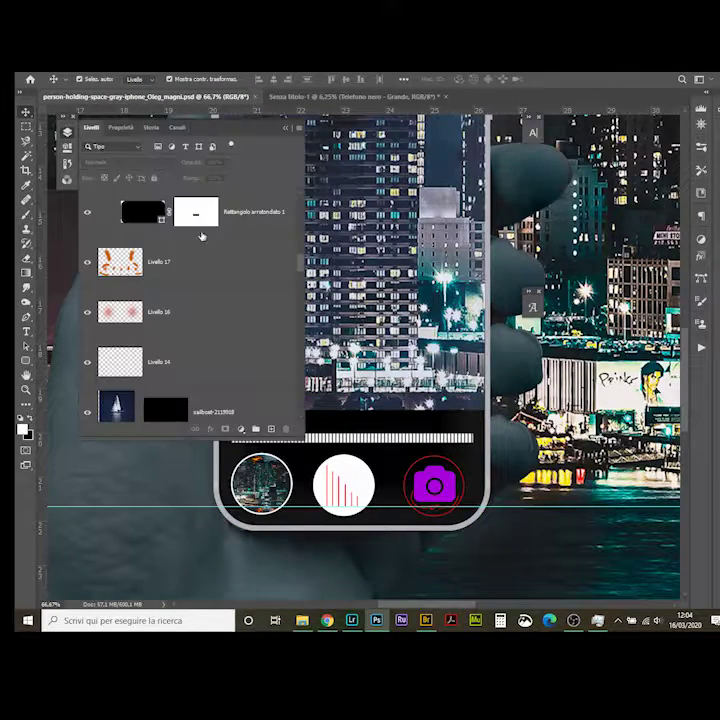
scroll(202, 236, "up", 5)
key("ctrl+shift+alt+n")
left_click(26, 333)
key("F7")
Type the mode labels 'APERTURA RITRATTO FOTO VIDEO ALTRO' on the canvas.
left_click(251, 280)
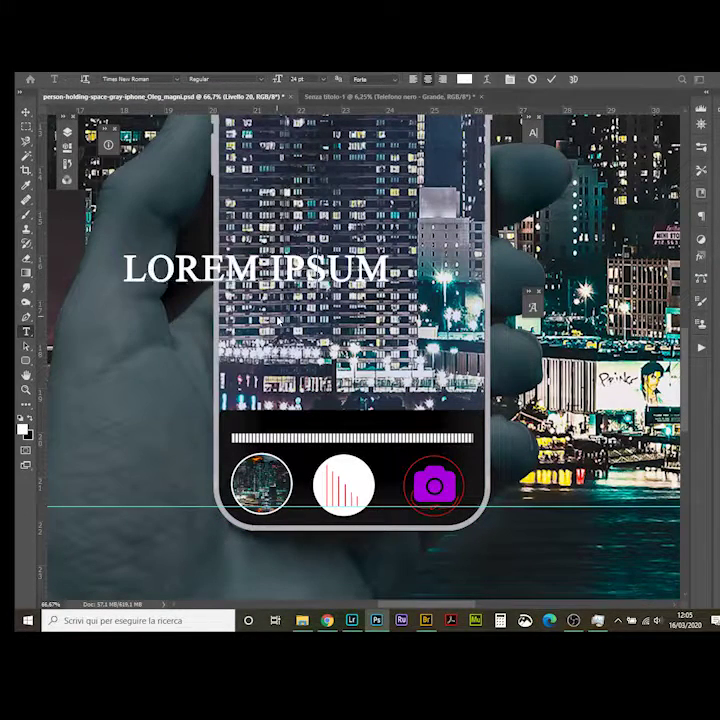
type("VIDEO")
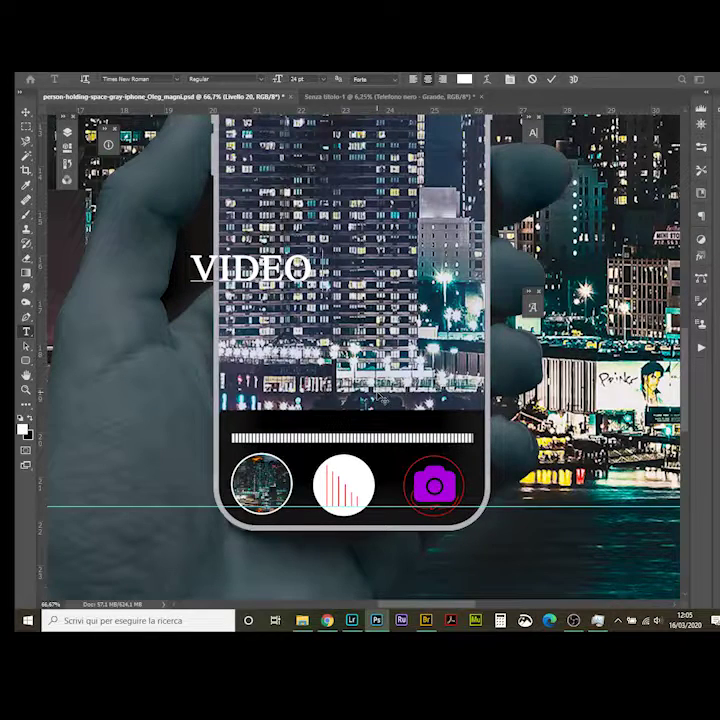
key("BackSpace")
key("BackSpace")
key("BackSpace")
type("APERTURA RITRATTO FOTO VI")
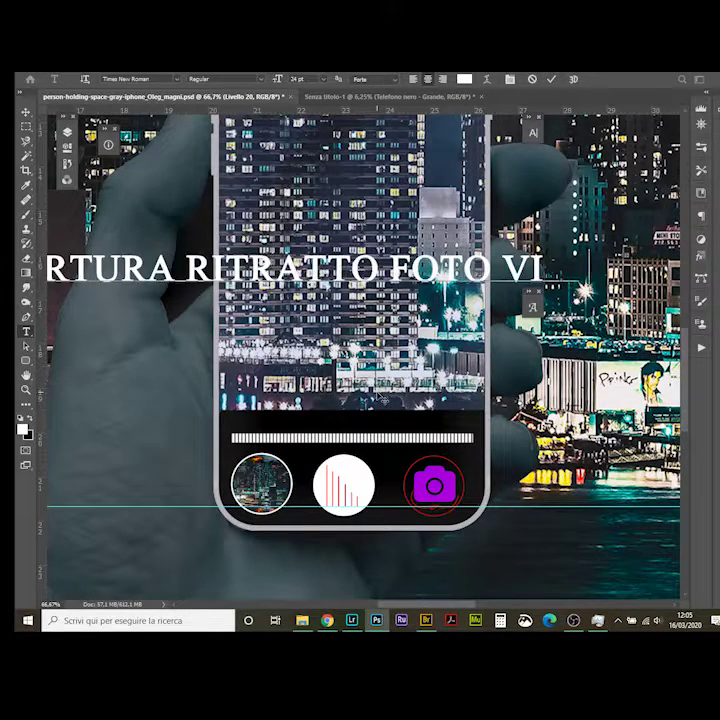
type("DEO ALTRO")
key("ctrl+Return")
key("F7")
key("F7")
Shrink the labels, move them onto the phone's bottom bar, and add a mask.
left_click(533, 133)
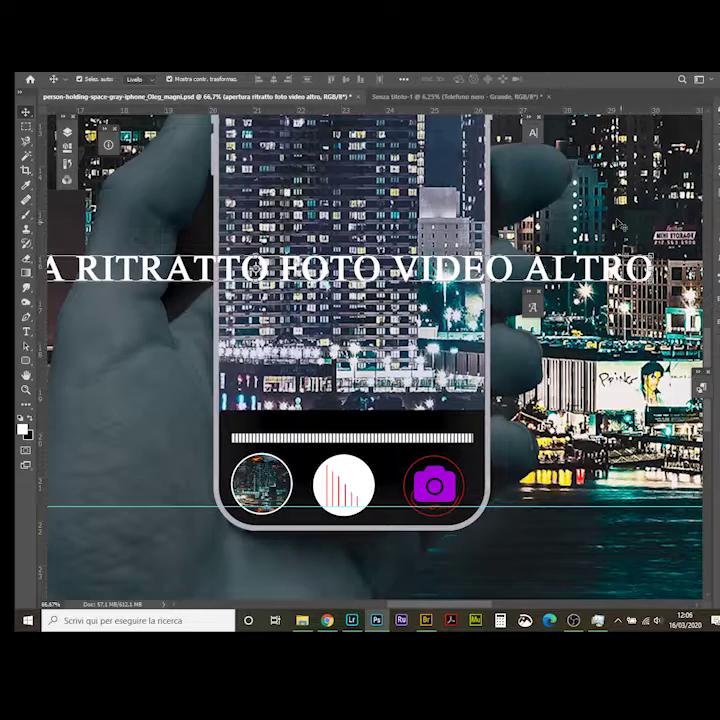
key("v")
left_click_drag(384, 290, 405, 437)
key("ctrl+shift+comma")
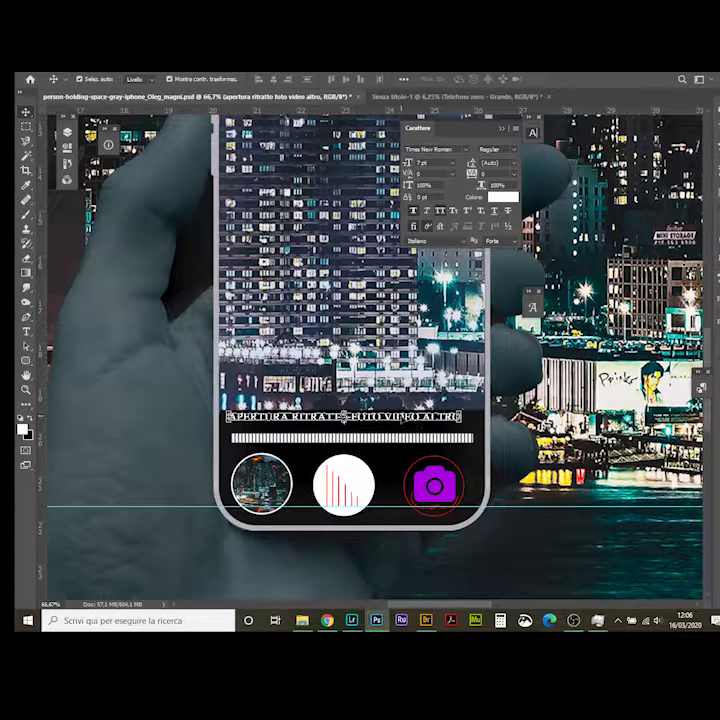
key("Return")
key("F7")
key("F7")
key("b")
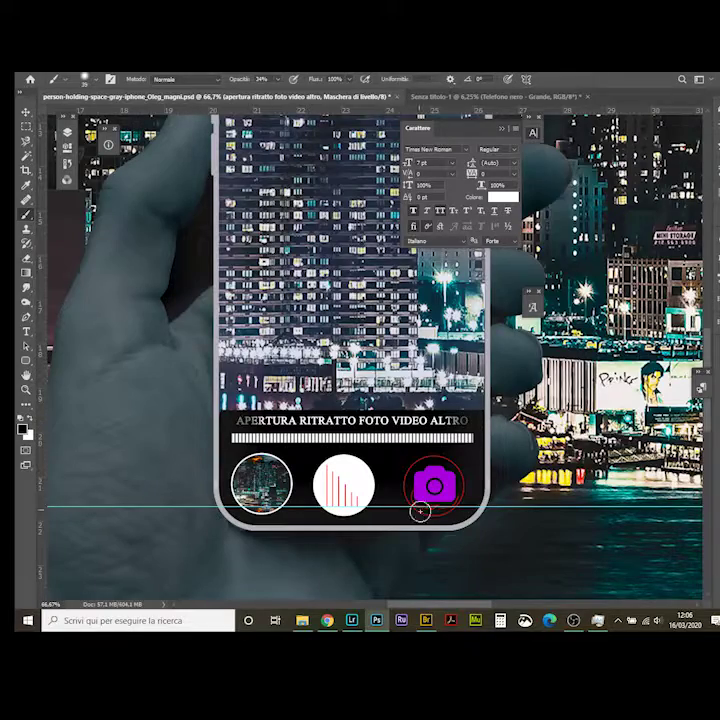
Centre the mode labels across the phone's bottom bar.
key("ctrl+0")
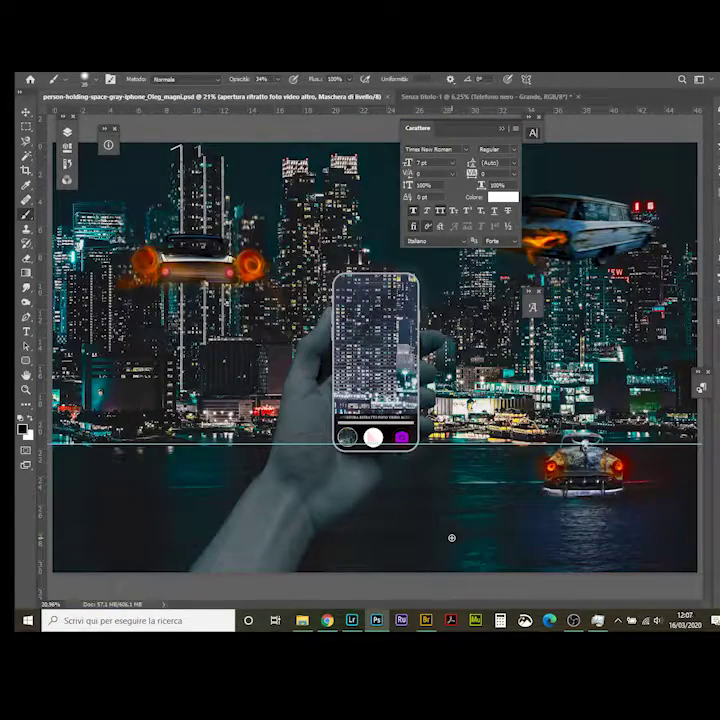
key("ctrl+plus")
key("ctrl+plus")
key("ctrl+plus")
key("ctrl+plus")
key("ctrl+t")
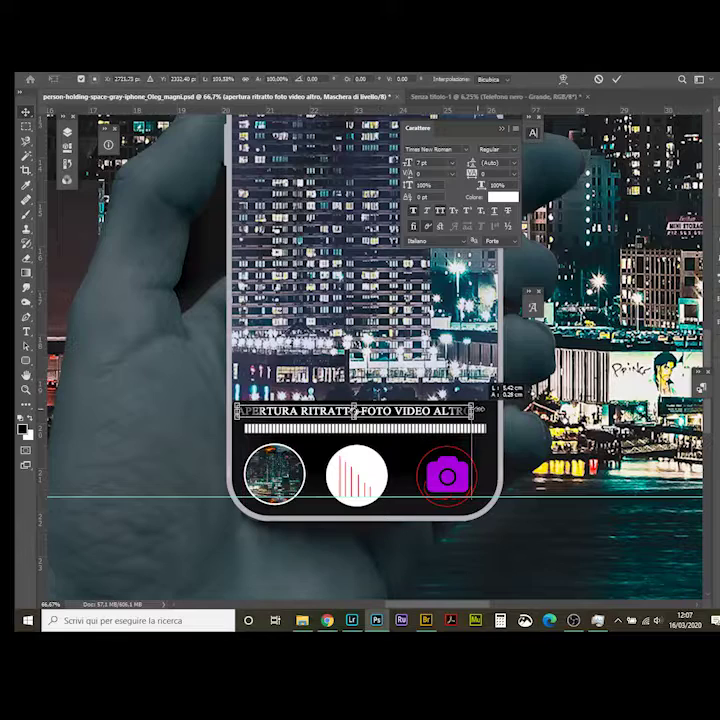
left_click_drag(361, 411, 340, 411)
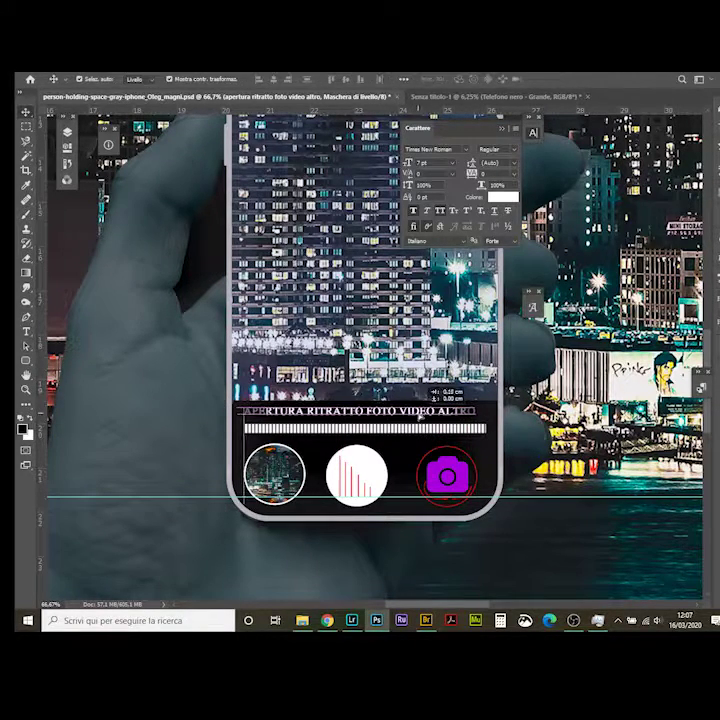
left_click_drag(345, 412, 370, 412)
Re-edit the label text to space the modes and add HDR.
double_click(369, 415)
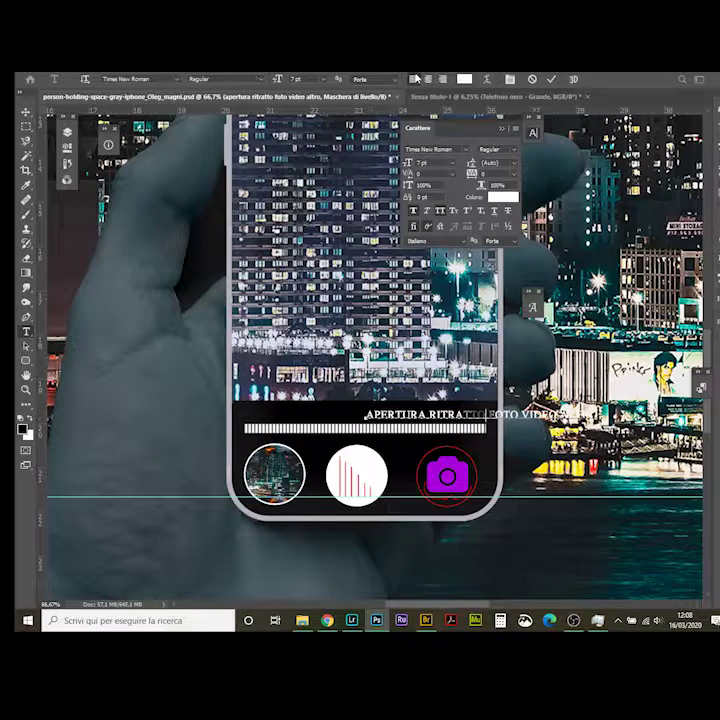
left_click(27, 111)
left_click(67, 131)
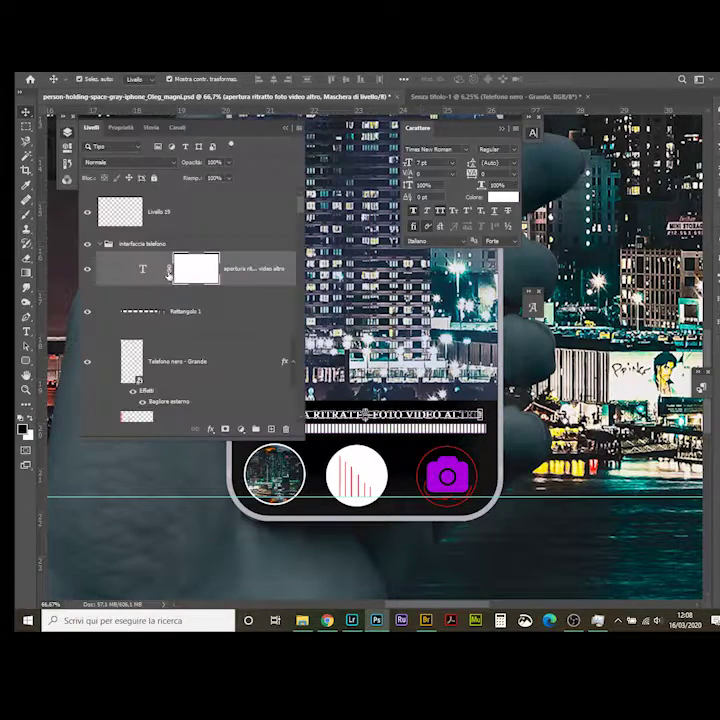
left_click(388, 424)
double_click(361, 415)
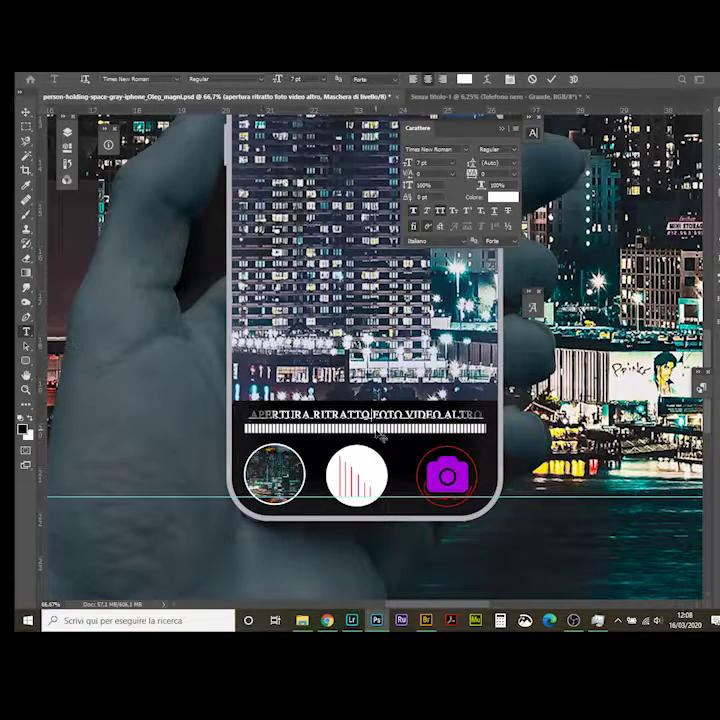
left_click(27, 111)
left_click(67, 131)
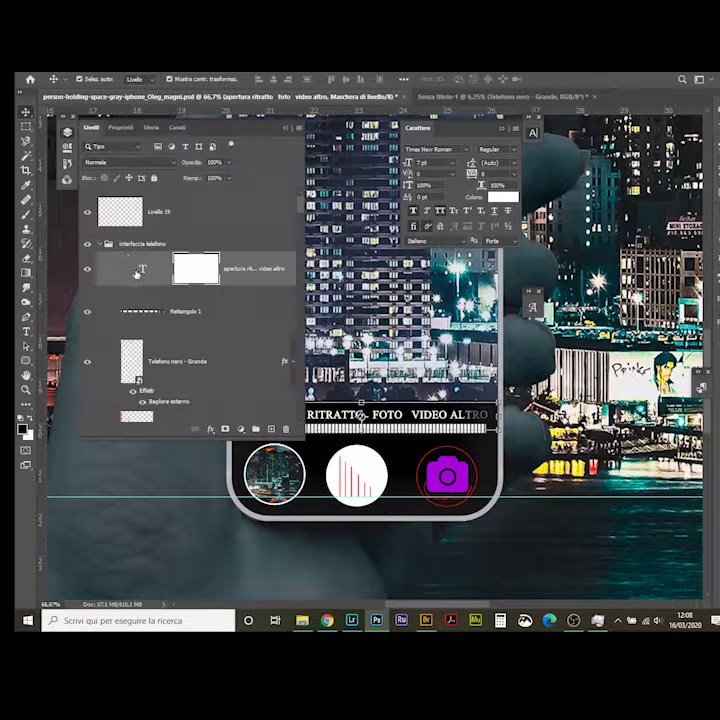
left_click(363, 414)
double_click(438, 416)
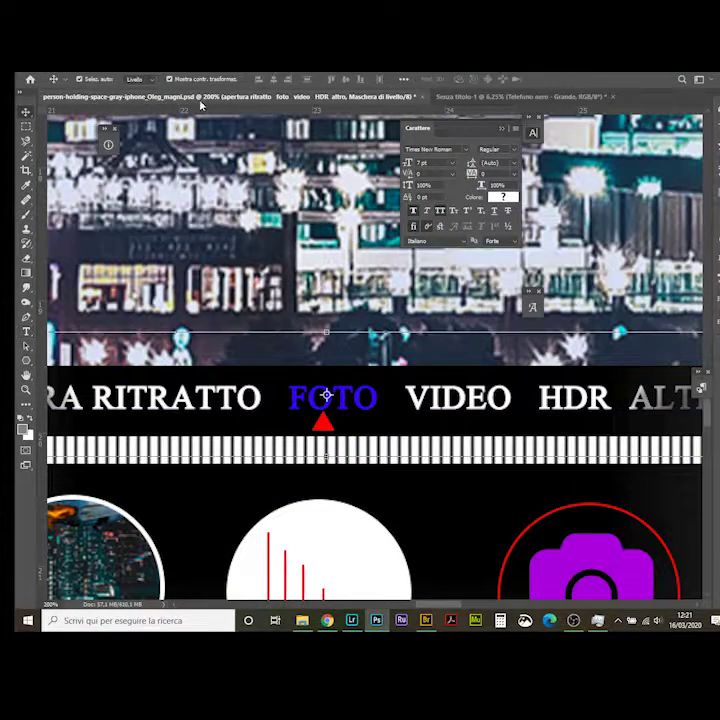
Select the mode-label text layer, fit the whole image on screen, and save the composite.
left_click(502, 129)
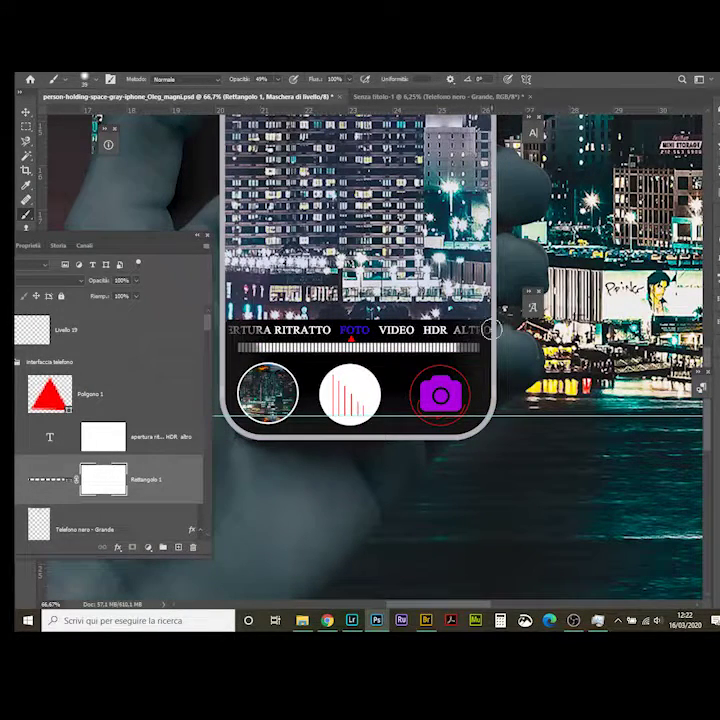
key("alt+bracketright")
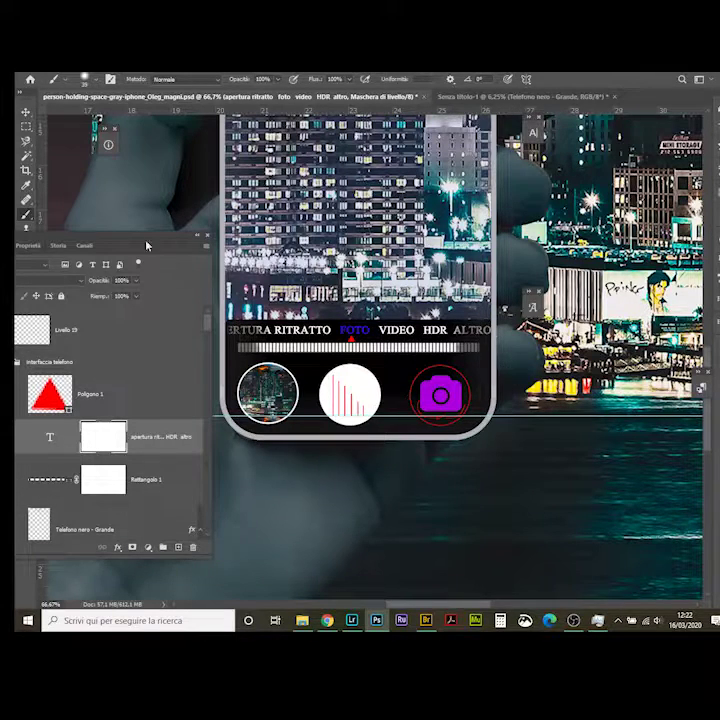
left_click_drag(146, 245, 420, 407)
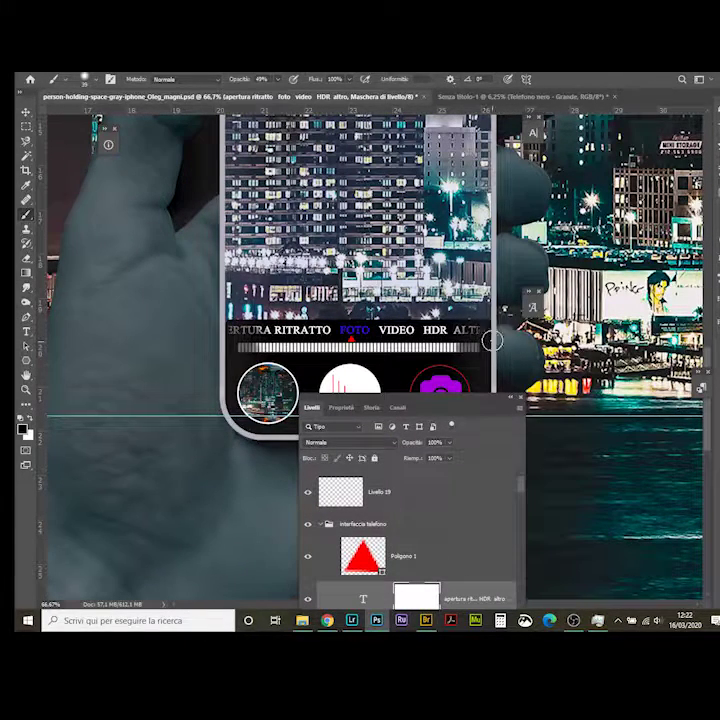
mouse_move(330, 407)
left_mouse_down()
mouse_move(470, 200)
mouse_move(390, 461)
left_mouse_up()
key("v")
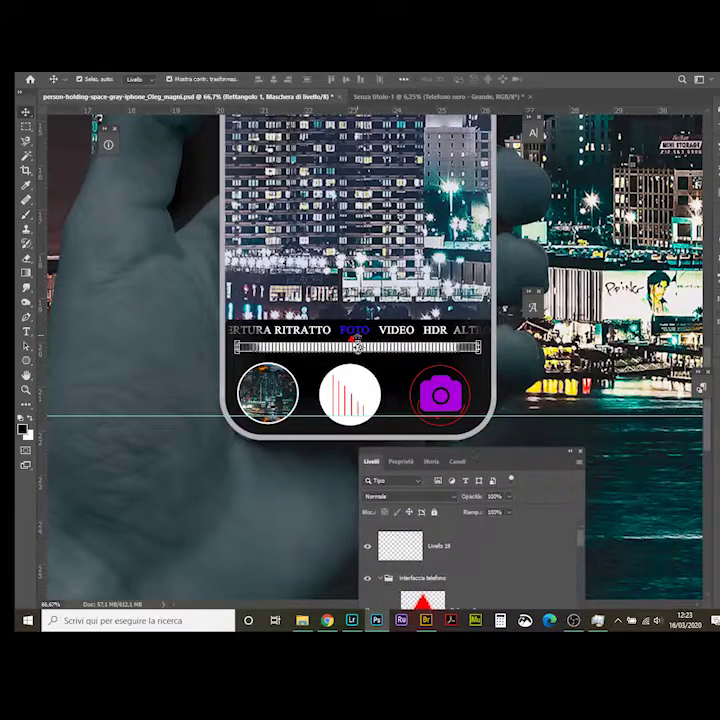
key("ctrl+0")
key("ctrl+s")
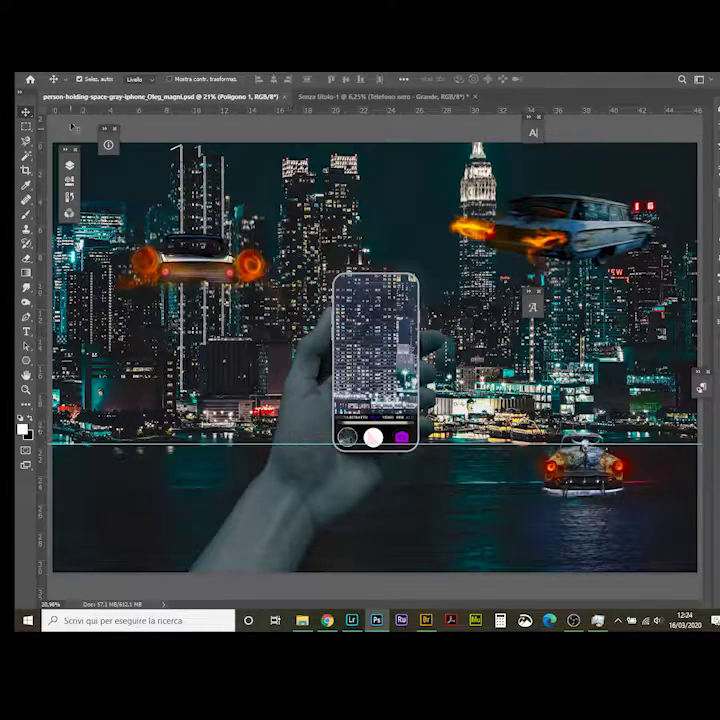
Duplicate the image with 'proseguimento' in its name, then select the phone interface group.
left_click(42, 66)
left_click(50, 222)
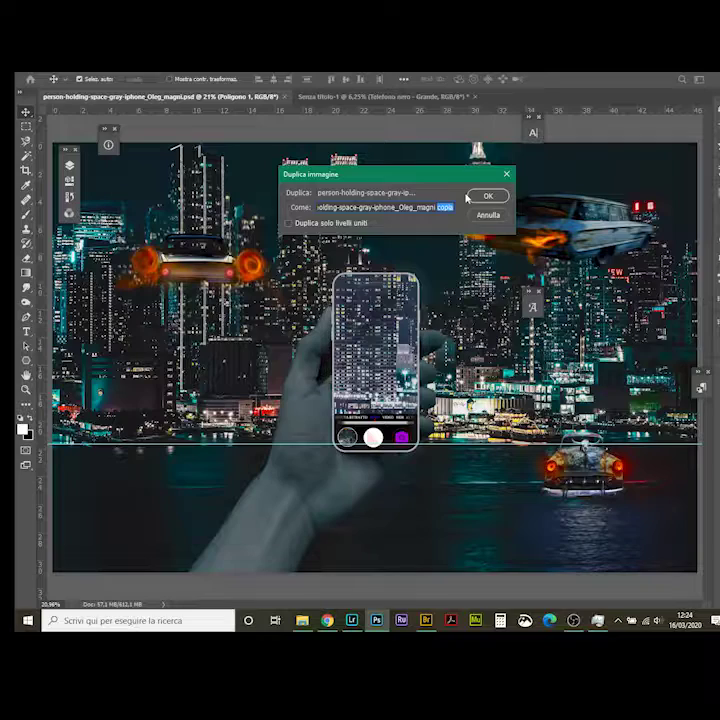
key("Return")
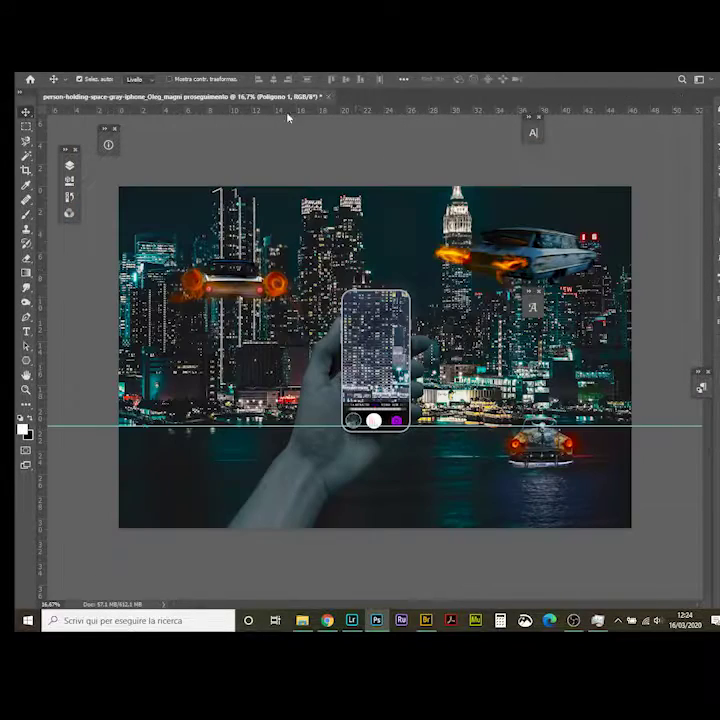
left_click(26, 376)
left_click(68, 165)
left_click(102, 277)
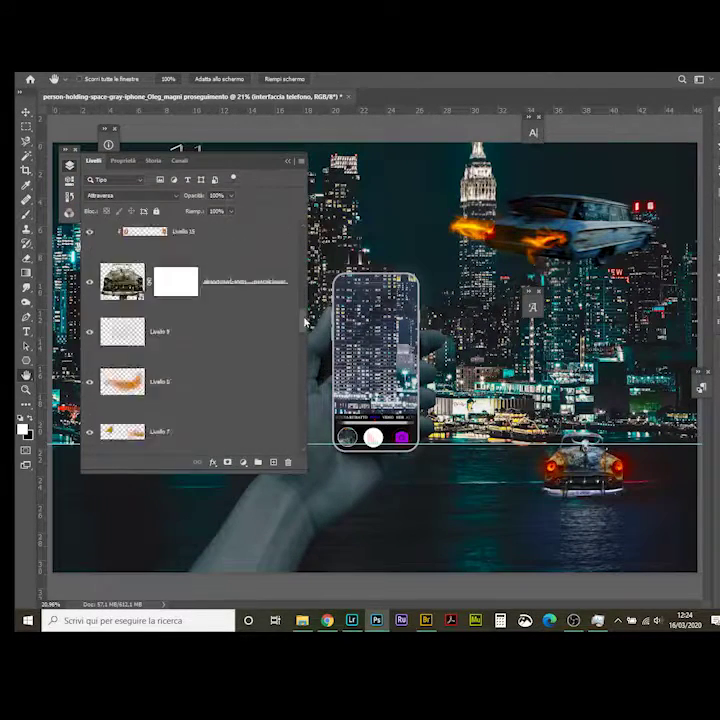
left_click(163, 604)
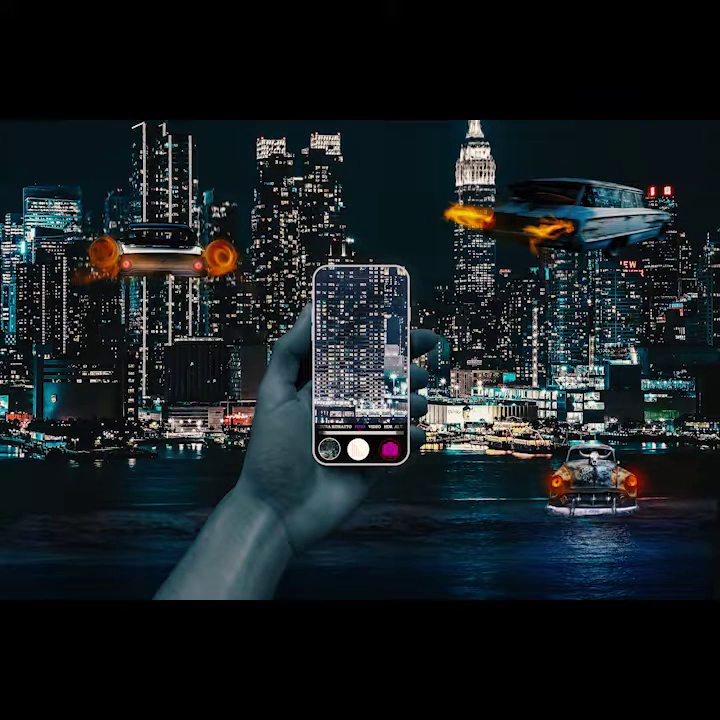